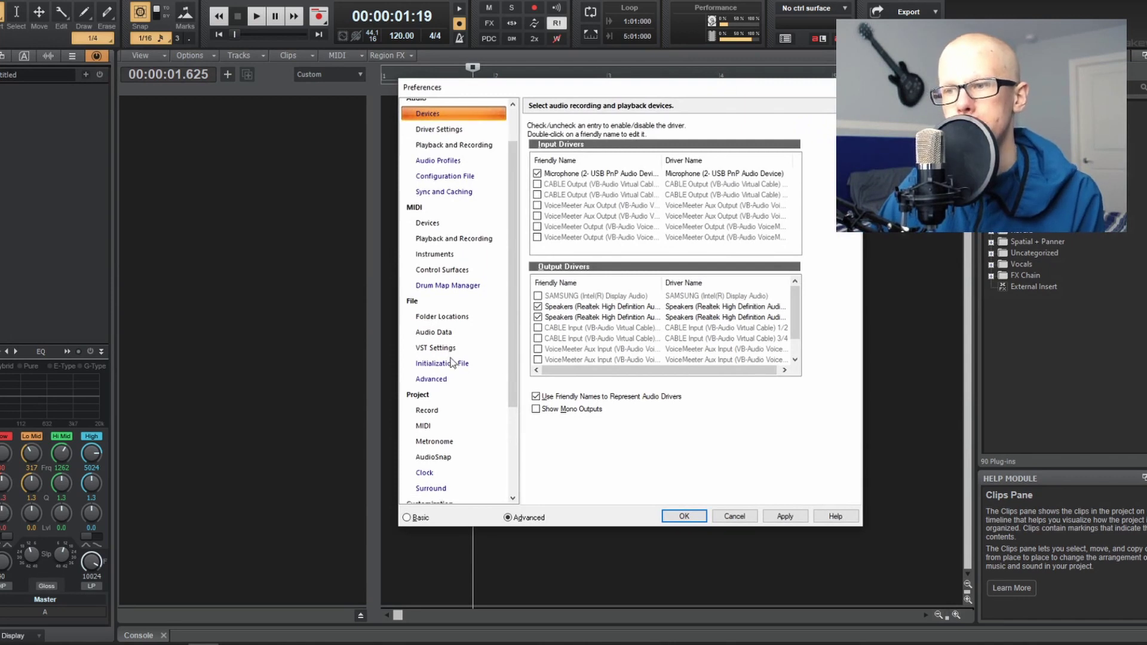
- Examine the VST scan paths in the preferences and the folders available to add as a scan path
{"action": "left_click", "coordinate": [439, 185]}
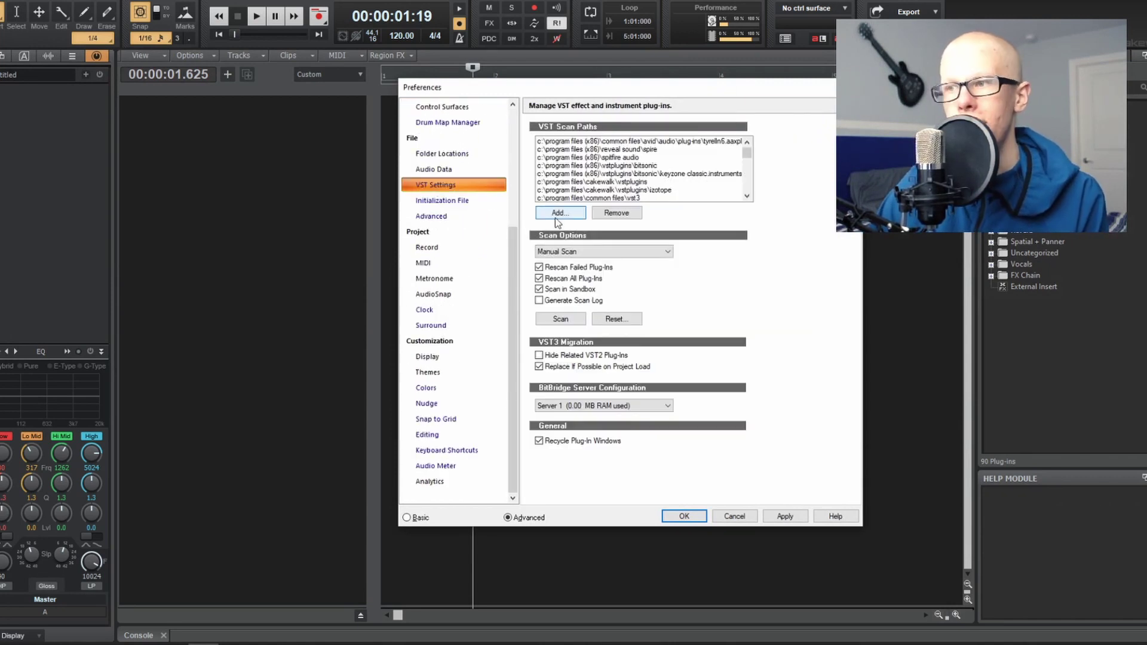
{"action": "left_click", "coordinate": [546, 216]}
{"action": "scroll", "coordinate": [512, 323], "scroll_direction": "down", "scroll_amount": 5}
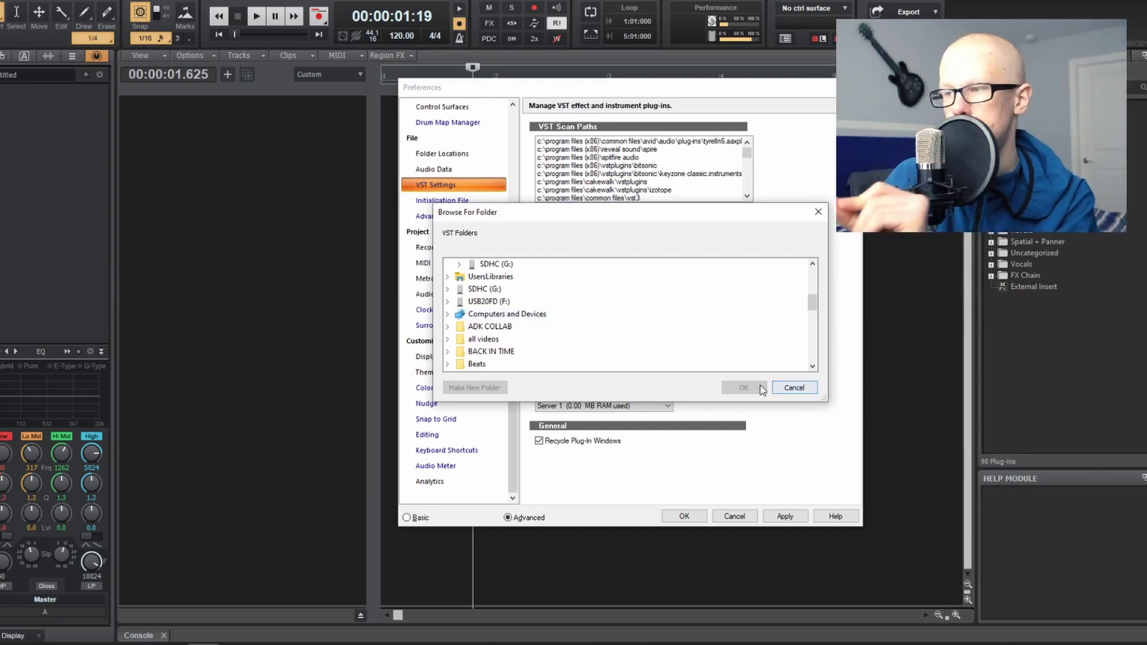
{"action": "left_click", "coordinate": [801, 391]}
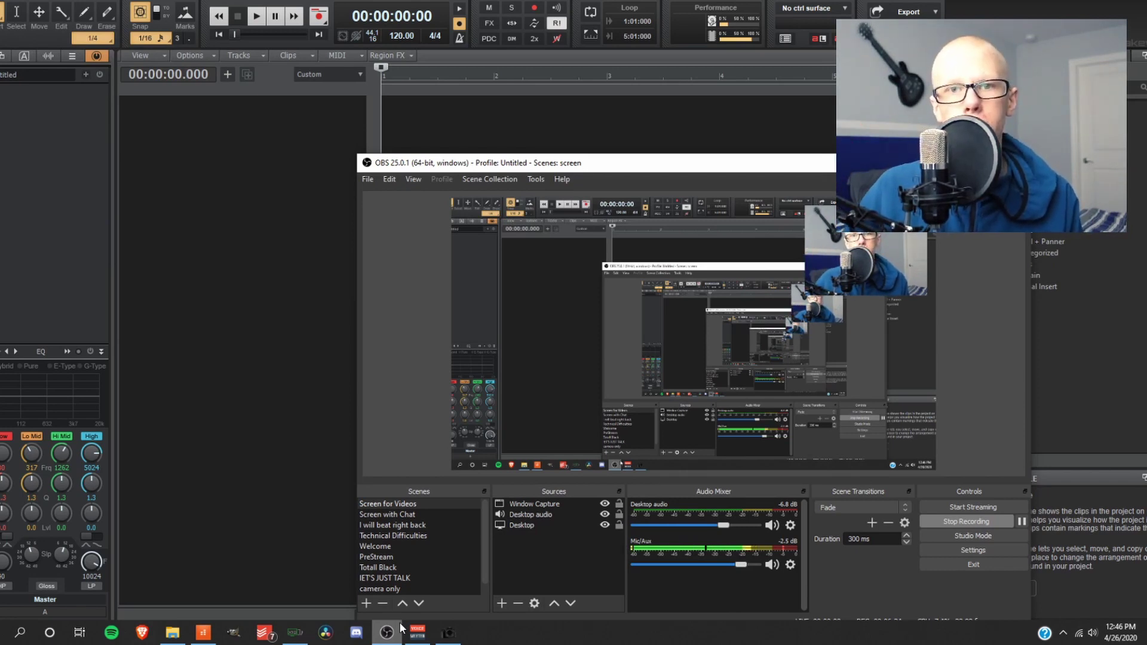
- Create one instrument track using Xpand!2 from the Uncategorized instruments and close its plug-in window
{"action": "left_click", "coordinate": [399, 630]}
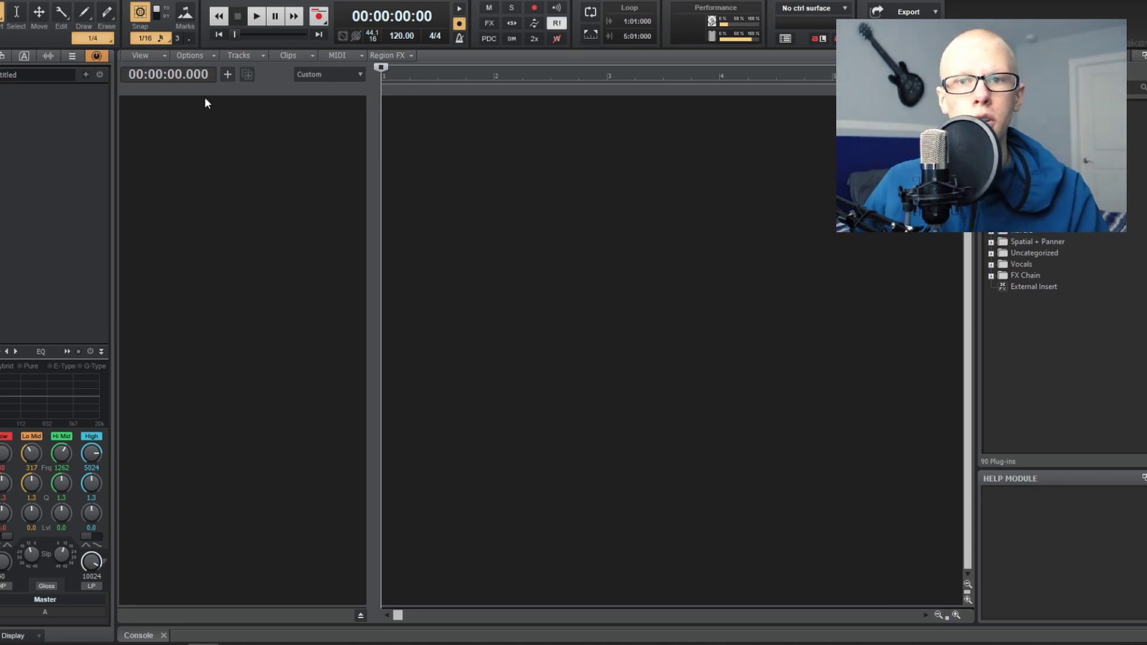
{"action": "mouse_move", "coordinate": [204, 103]}
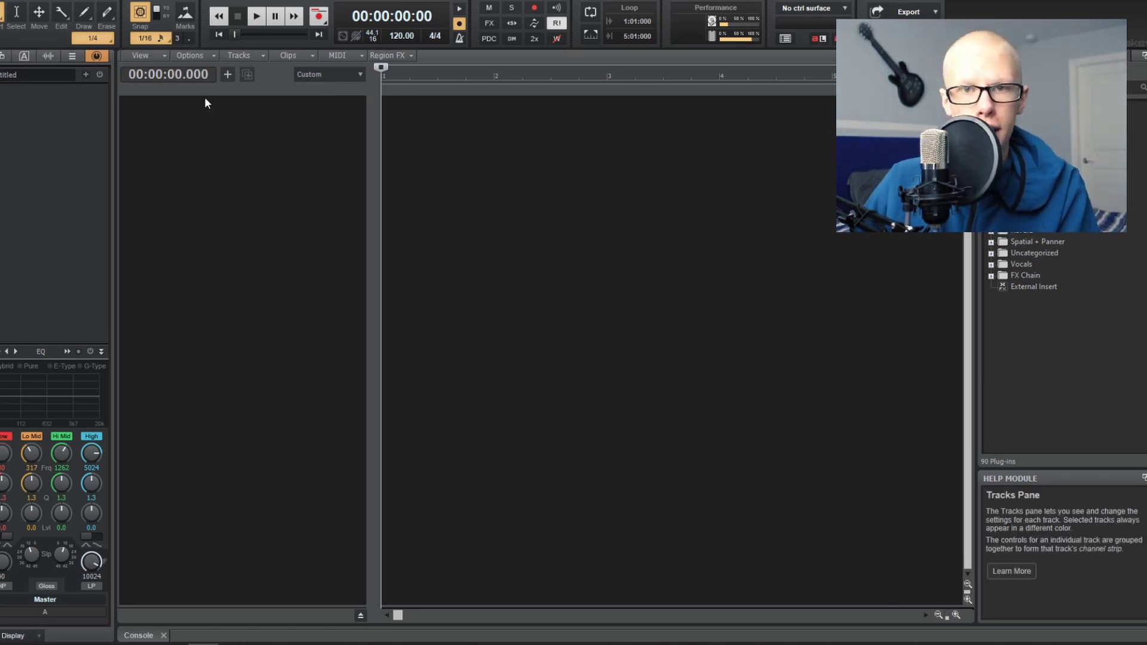
{"action": "mouse_move", "coordinate": [262, 81]}
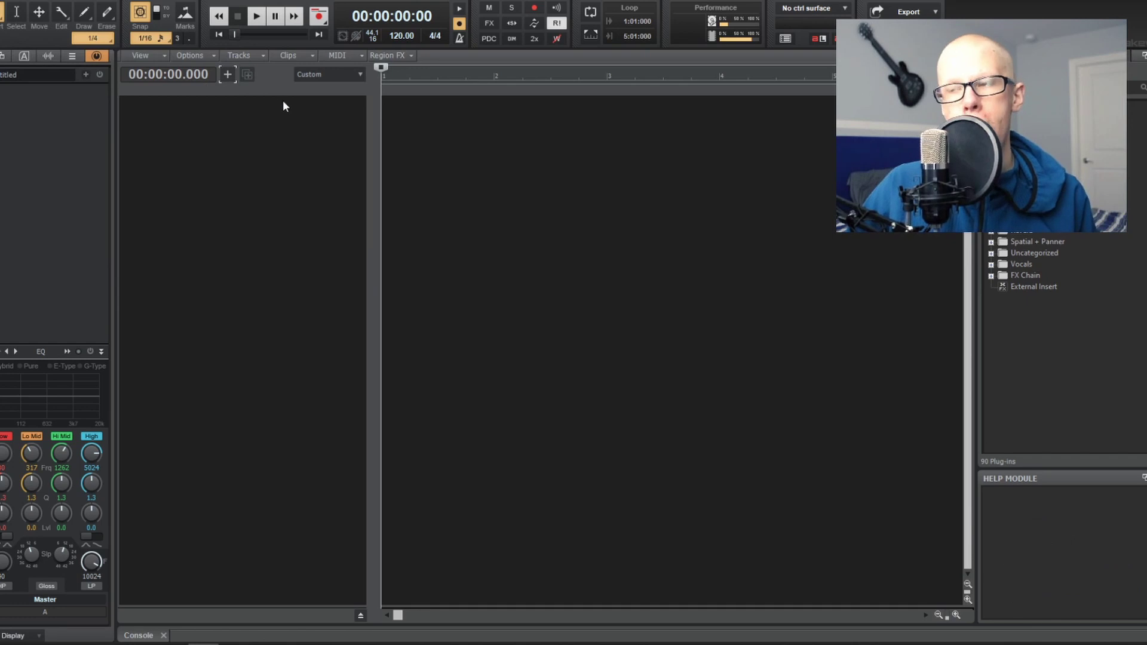
{"action": "left_click", "coordinate": [227, 73]}
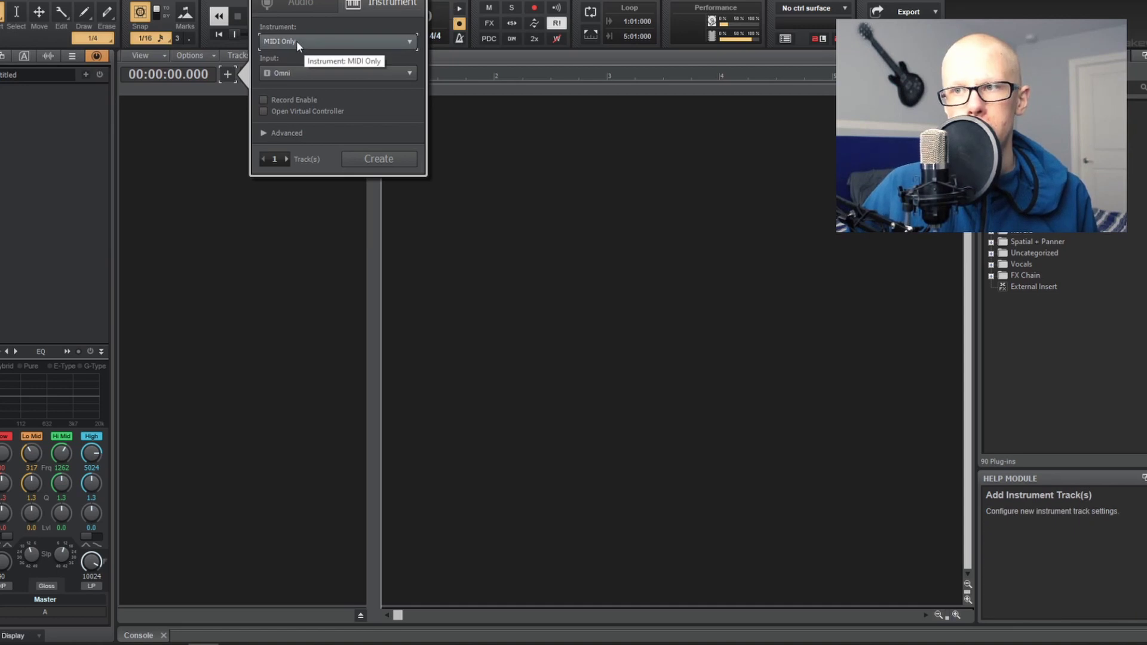
{"action": "left_click", "coordinate": [367, 41]}
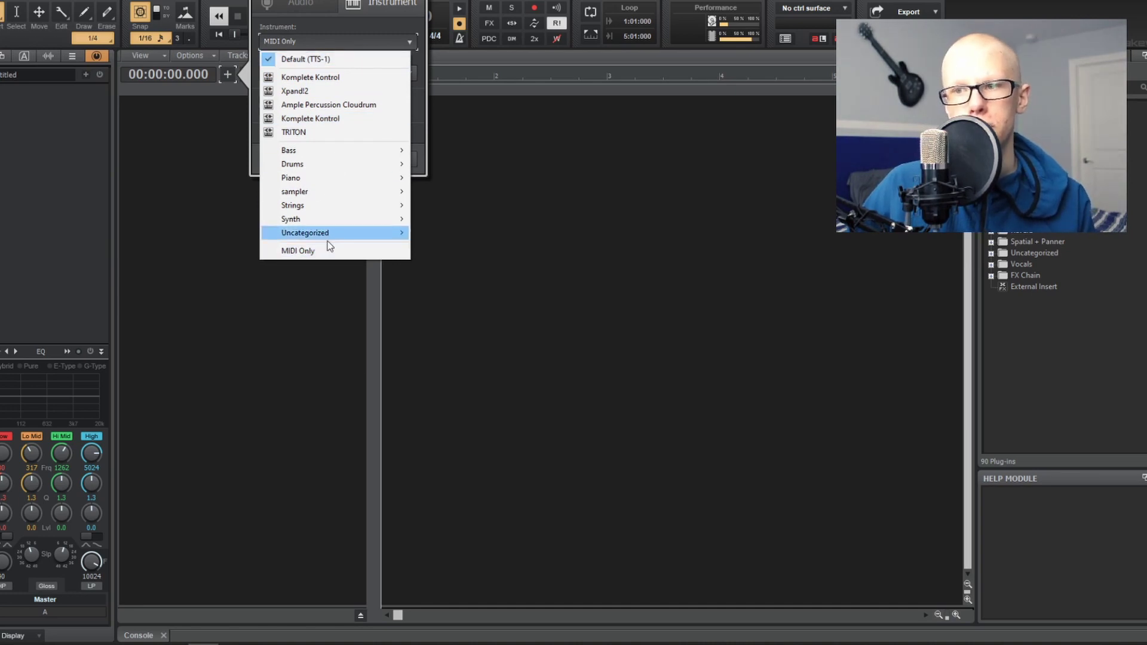
{"action": "mouse_move", "coordinate": [321, 238]}
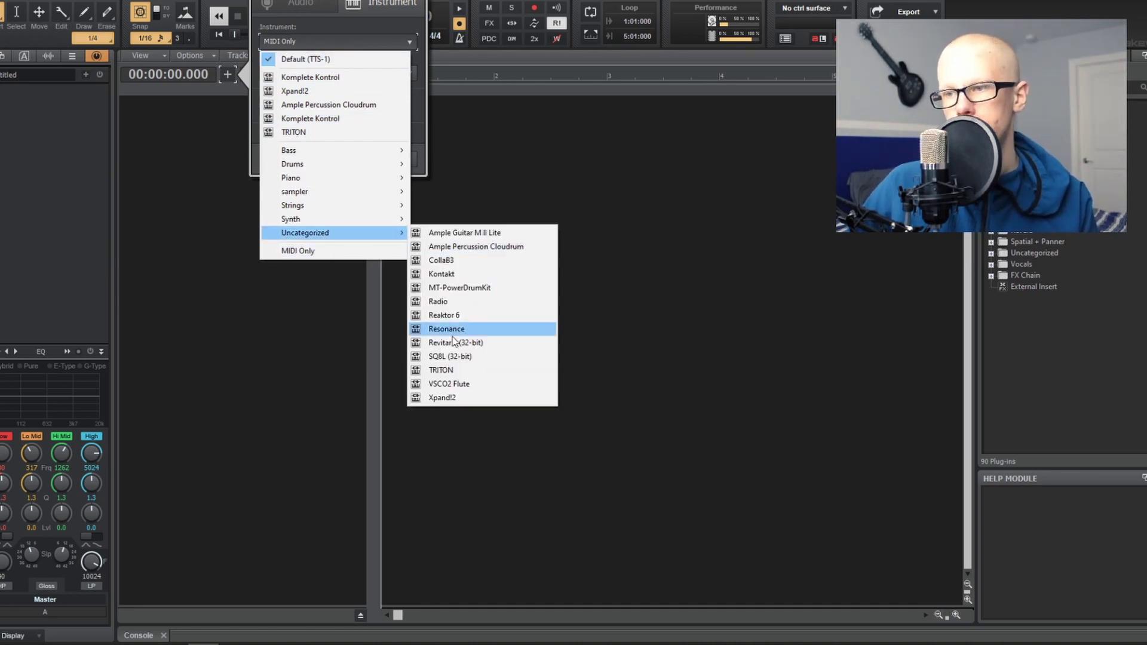
{"action": "left_click", "coordinate": [450, 399]}
{"action": "left_click", "coordinate": [376, 154]}
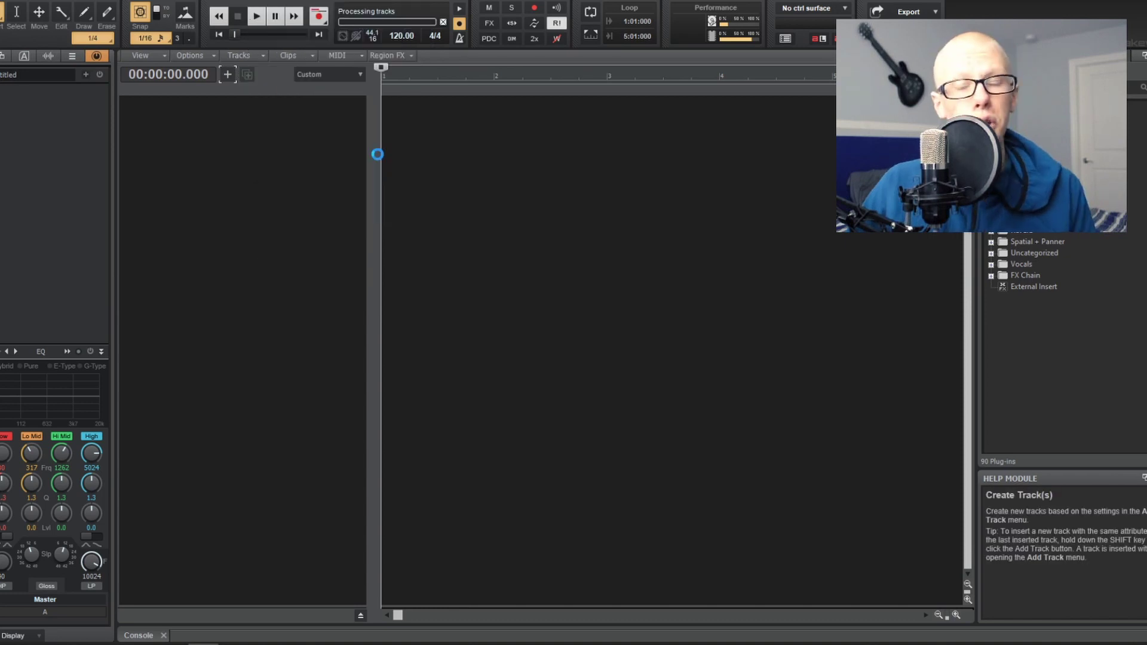
{"action": "left_click_drag", "start_coordinate": [220, 21], "coordinate": [534, 130]}
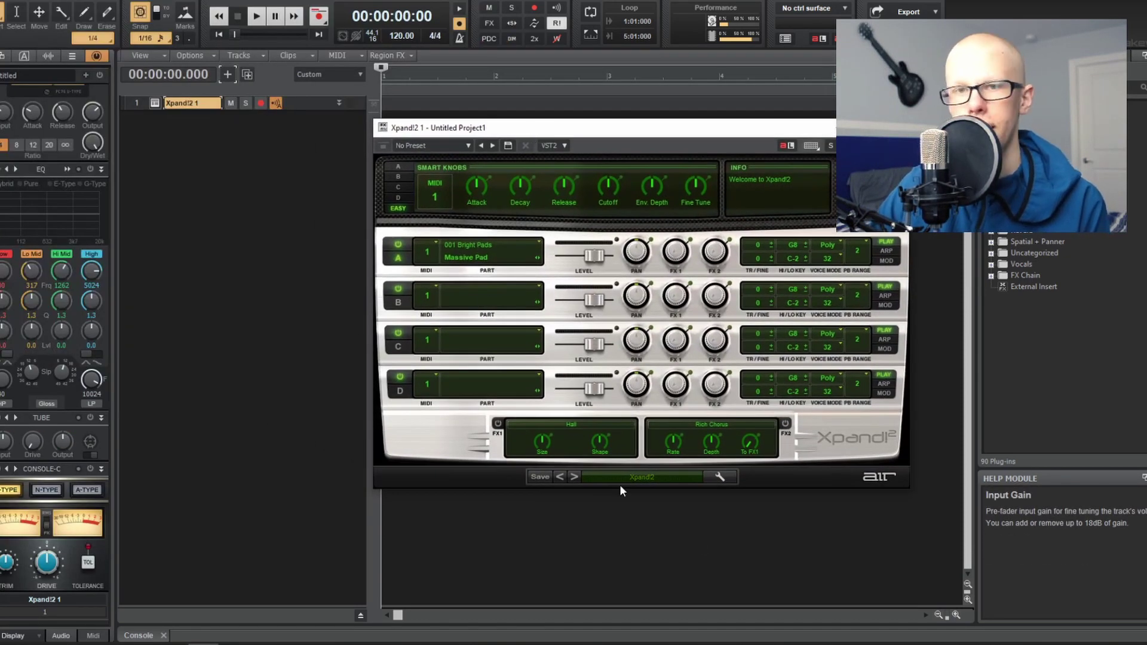
{"action": "left_click", "coordinate": [900, 128]}
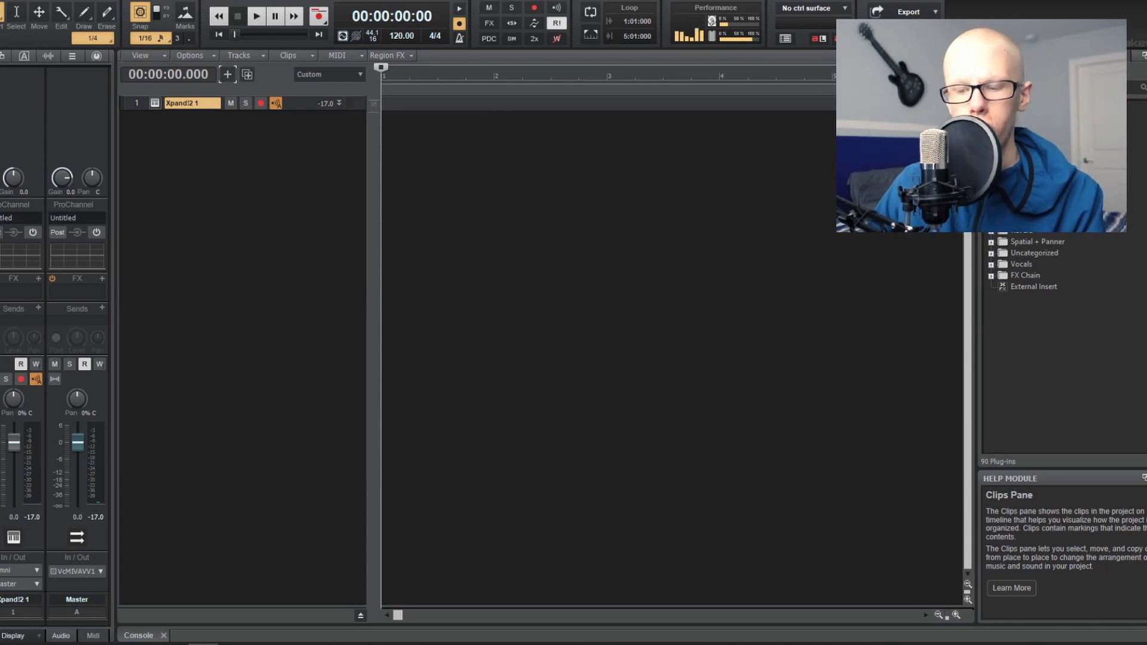
- Show the Xpand!2 track in a maximized Piano Roll view with its track pane expanded and widened
{"action": "key", "text": "alt+3"}
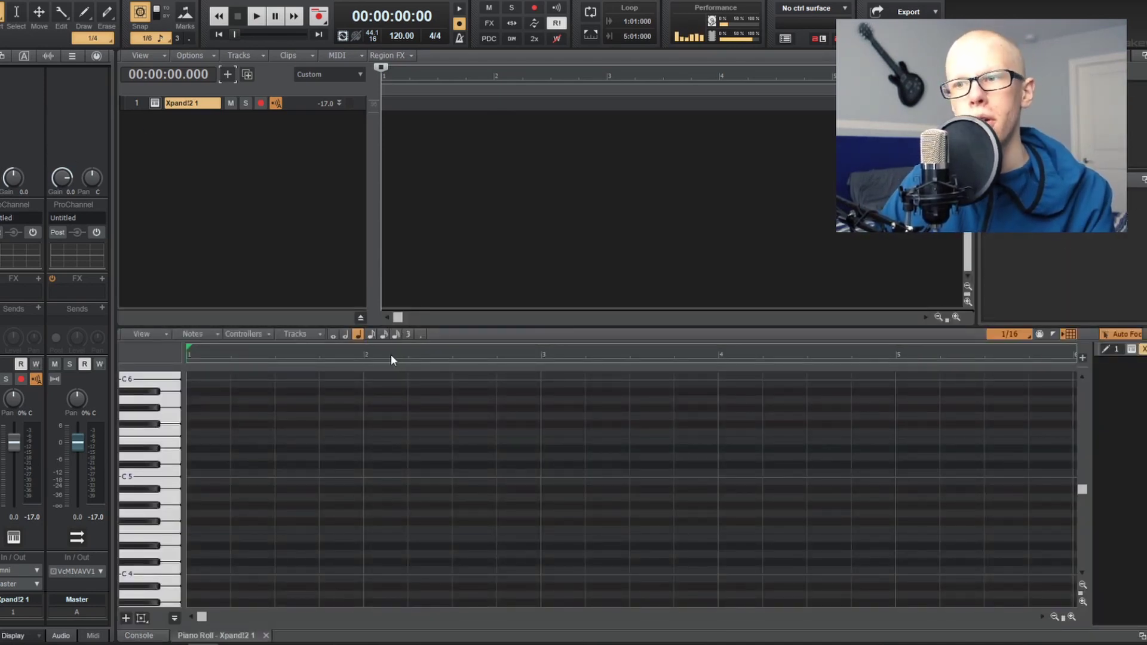
{"action": "double_click", "coordinate": [394, 333]}
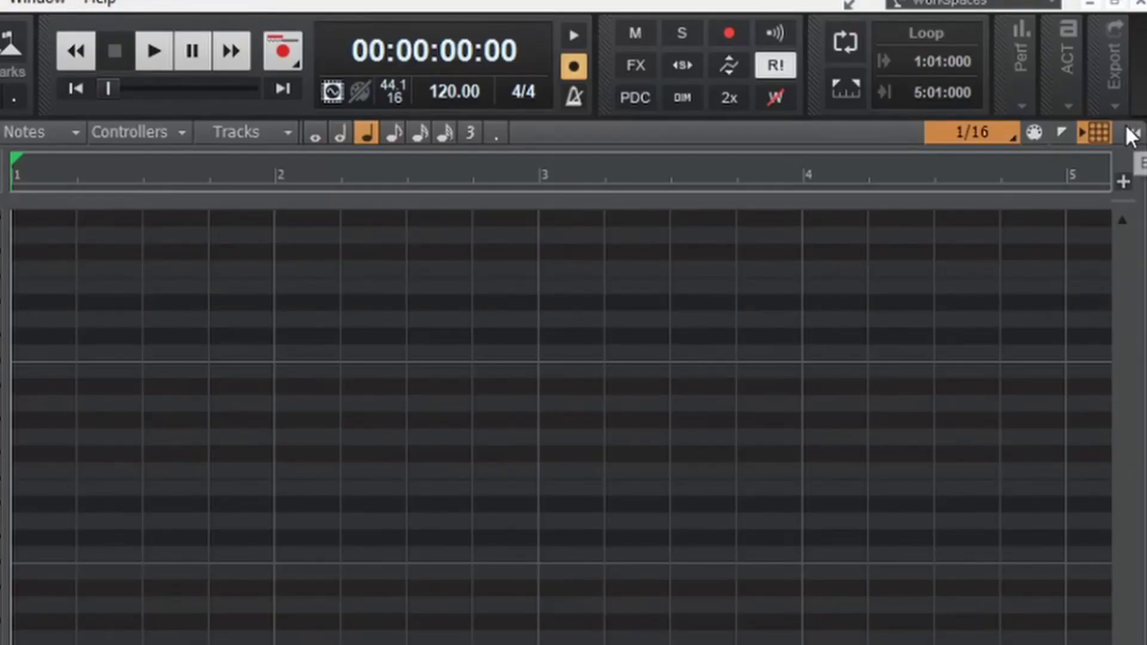
{"action": "left_click", "coordinate": [1132, 135]}
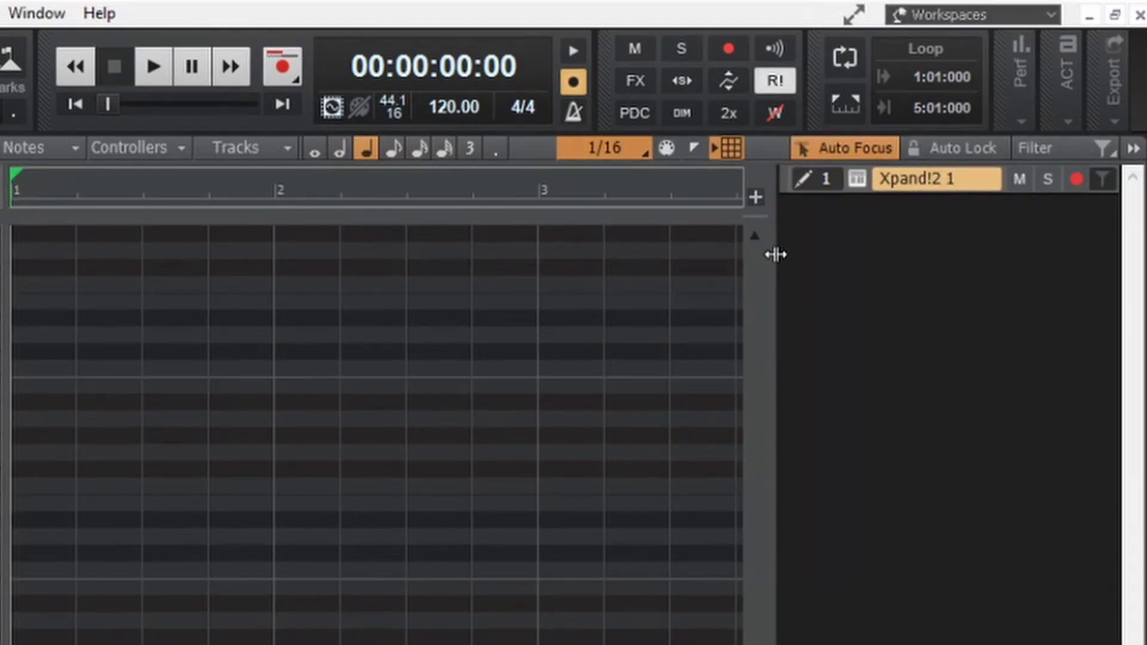
{"action": "left_click_drag", "start_coordinate": [775, 254], "coordinate": [451, 231]}
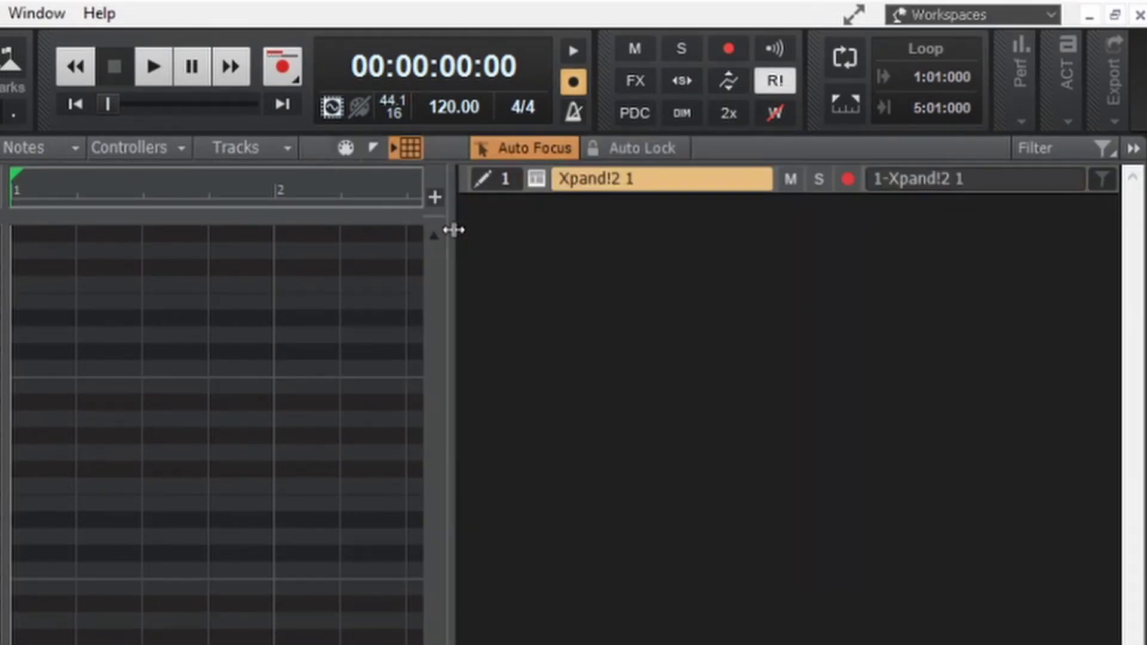
- Assign a scale from the Harmonic Scales to the Xpand!2 track and enable Snap to Scale
{"action": "right_click", "coordinate": [607, 191]}
{"action": "mouse_move", "coordinate": [678, 253]}
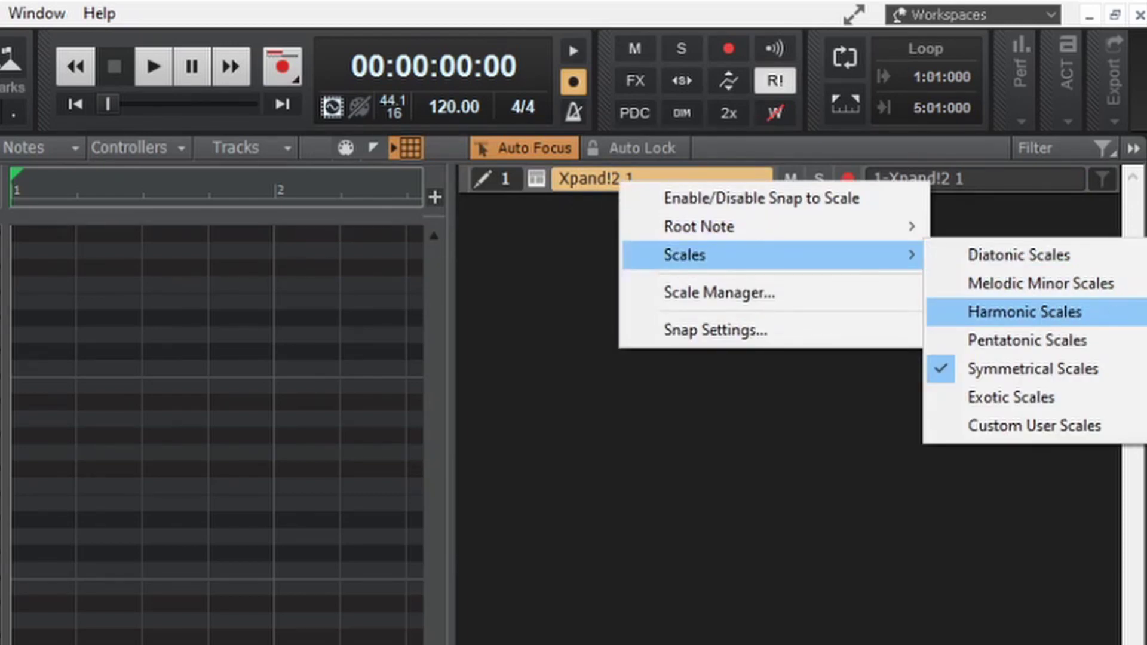
{"action": "left_click", "coordinate": [1025, 311]}
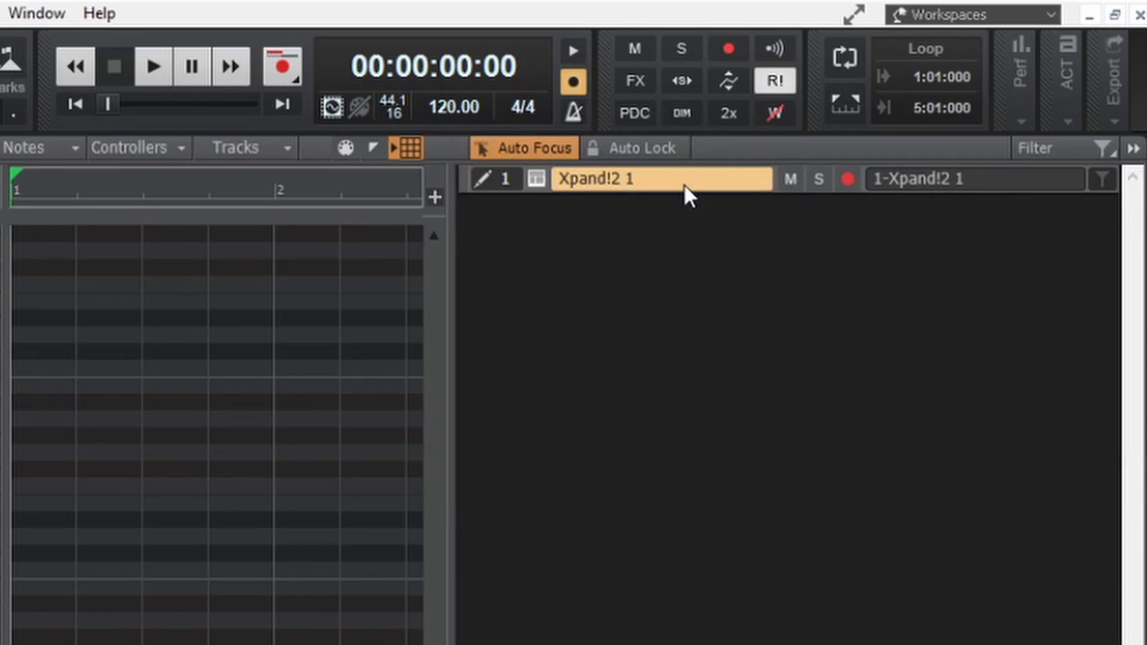
{"action": "right_click", "coordinate": [685, 186]}
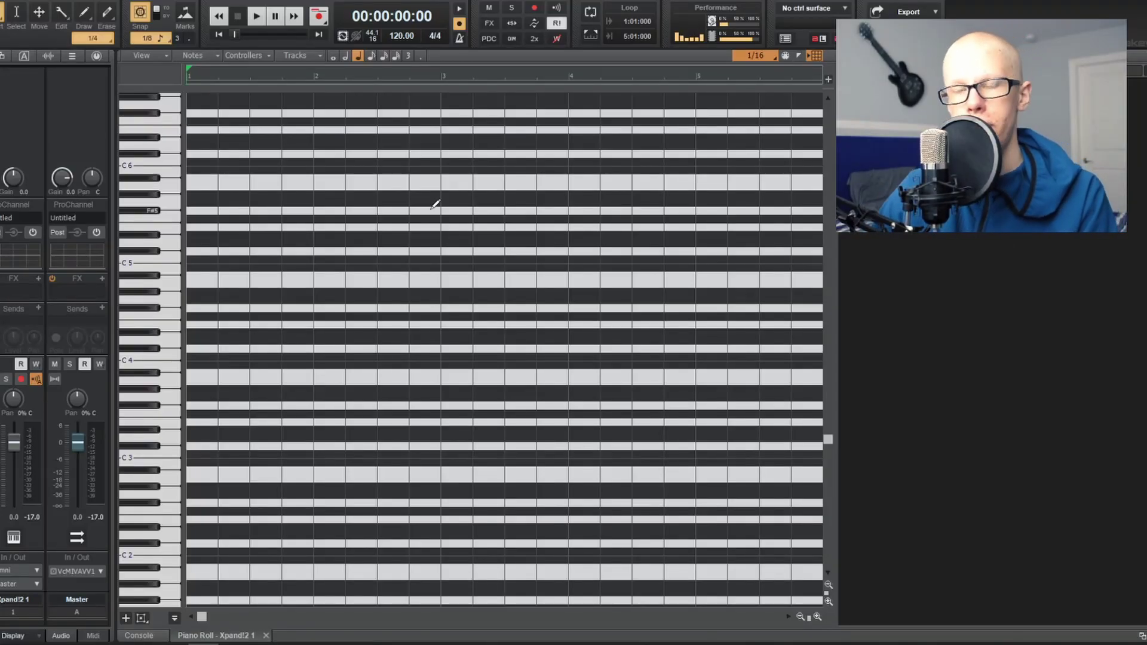
- Draw a C5 note at the start of bar 1 and lengthen it to a whole note
{"action": "key", "text": "t"}
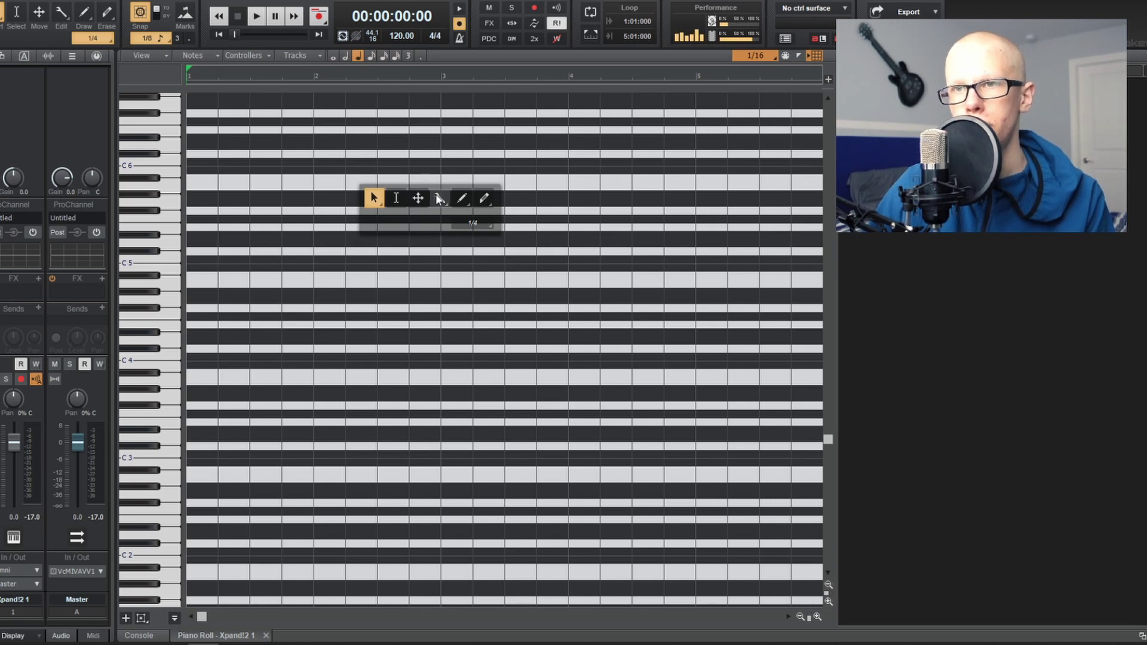
{"action": "left_click", "coordinate": [483, 202]}
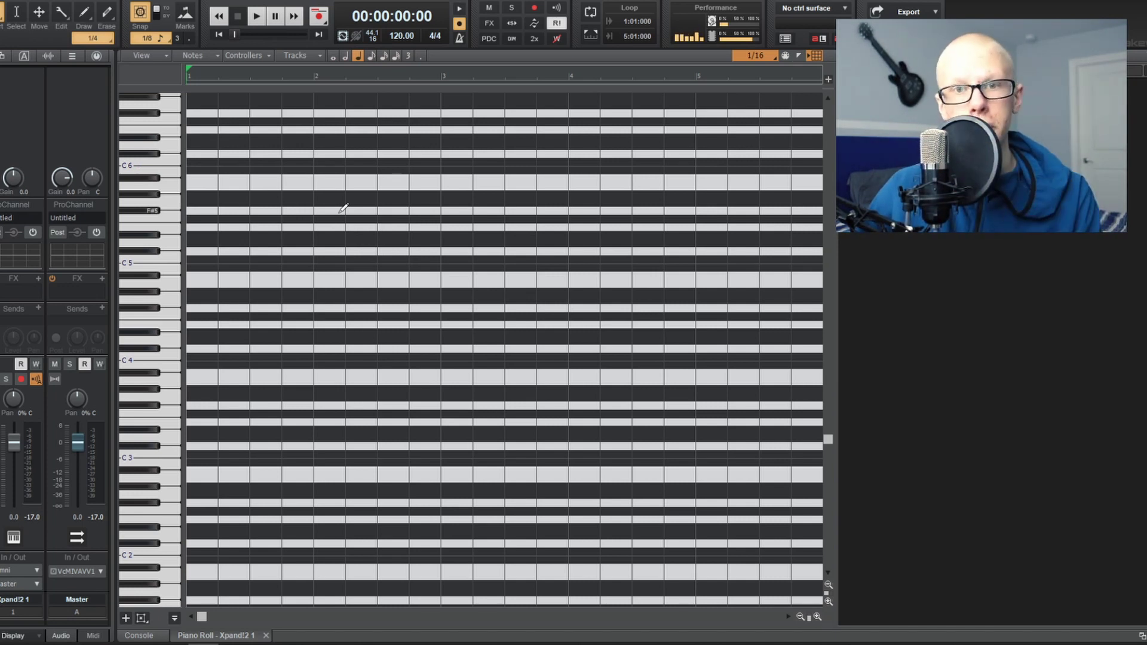
{"action": "key", "text": "t"}
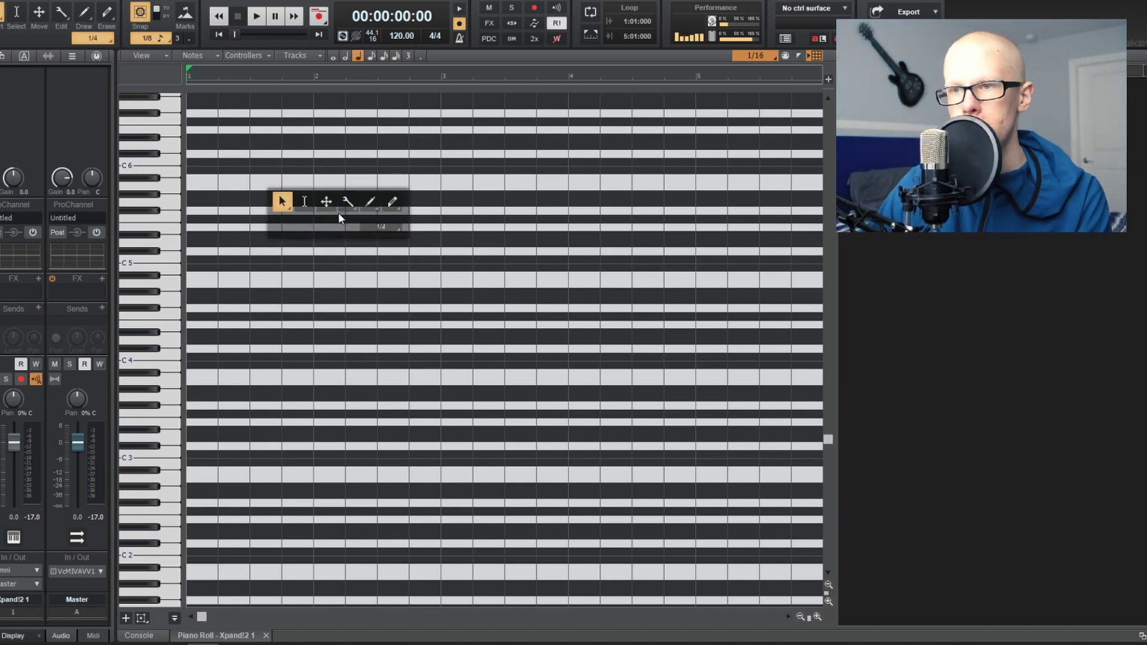
{"action": "left_click", "coordinate": [279, 195]}
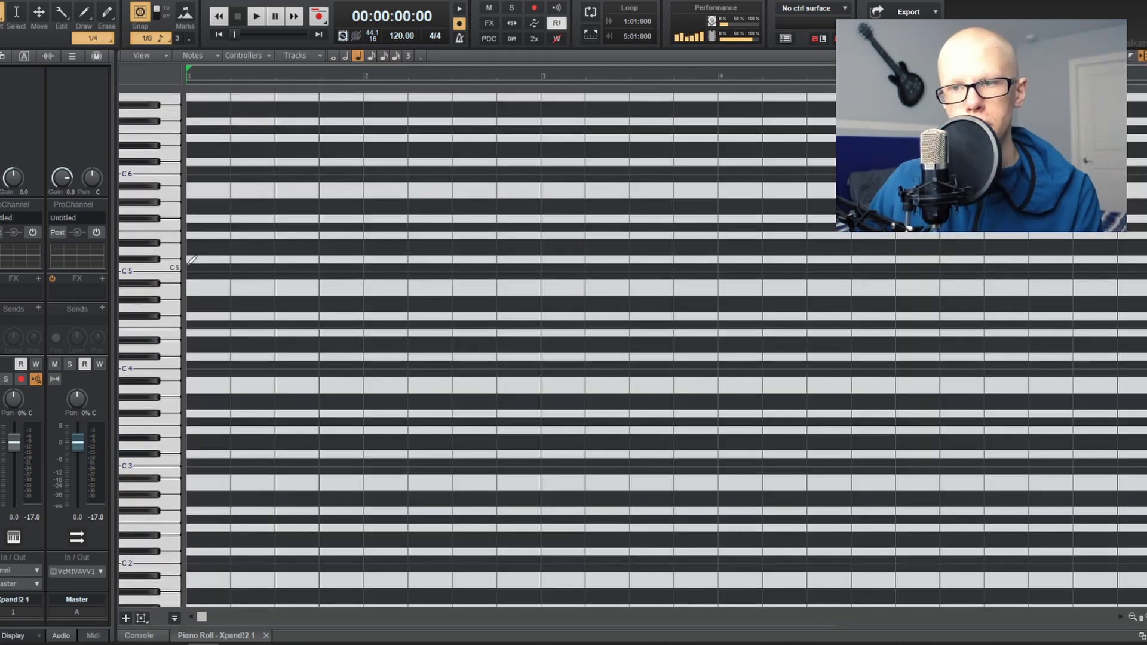
{"action": "left_click", "coordinate": [190, 265]}
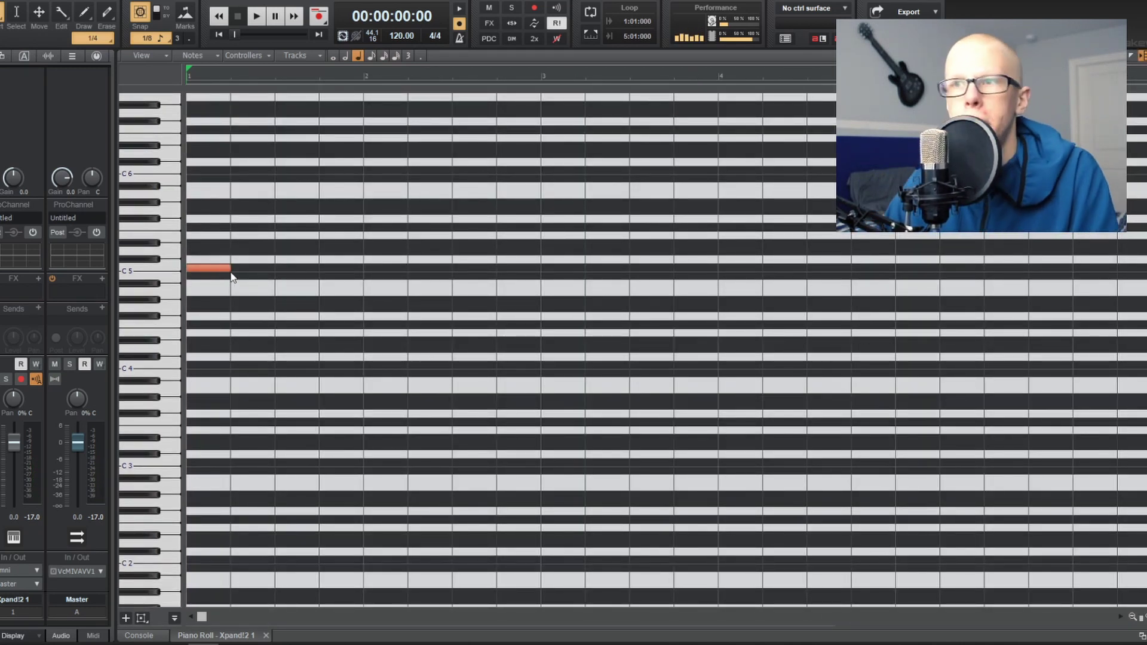
{"action": "left_click_drag", "start_coordinate": [225, 268], "coordinate": [364, 268]}
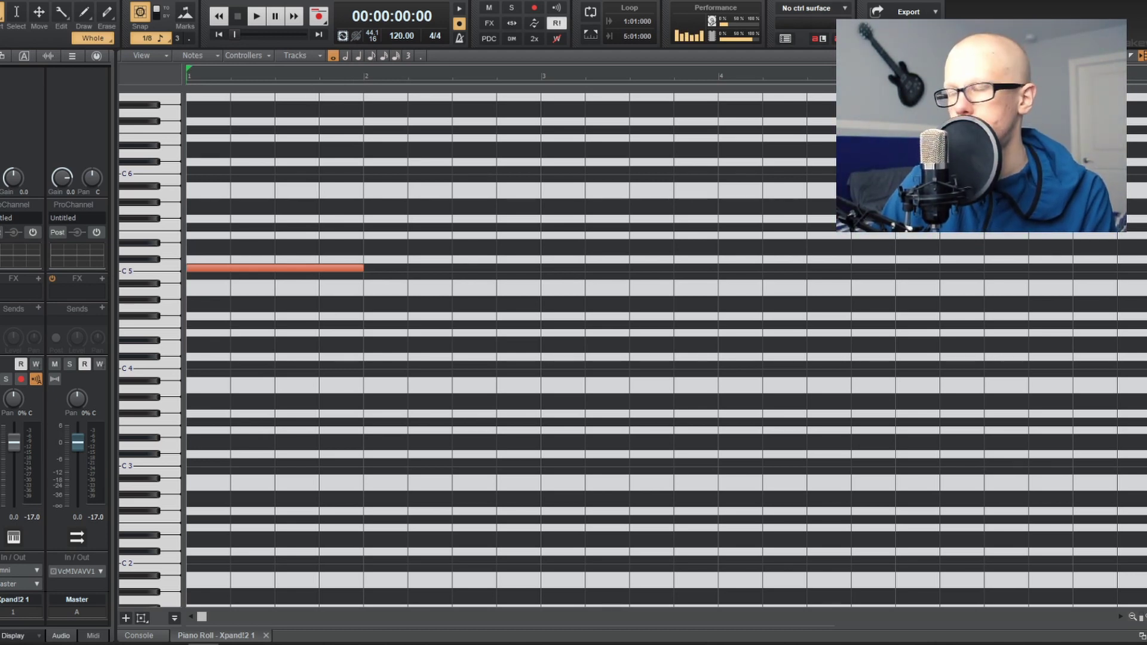
- Turn on looping for the first four bars, from 1:01:000 to 5:01:000, and clear the selection
{"action": "left_click_drag", "start_coordinate": [833, 84], "coordinate": [135, 89]}
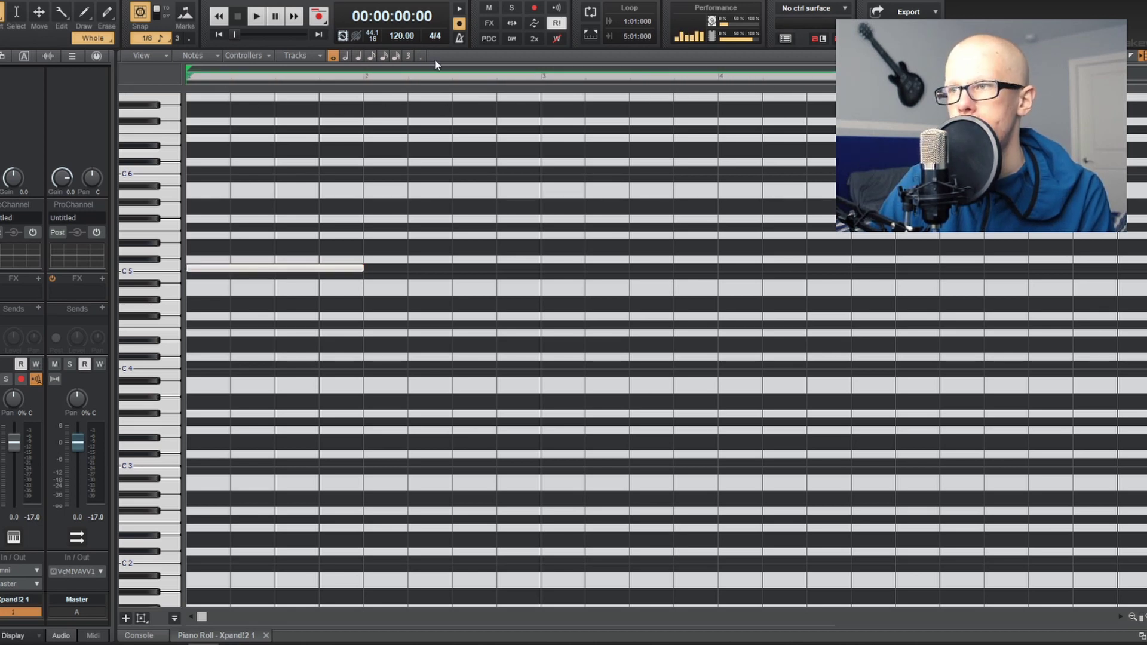
{"action": "key", "text": "l"}
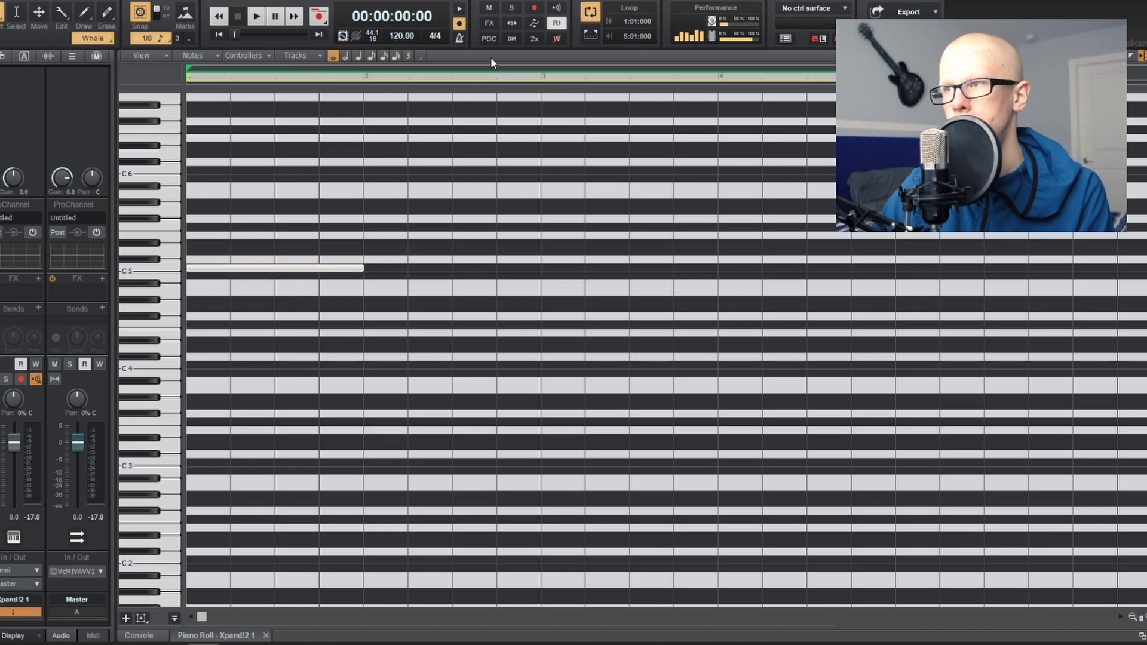
{"action": "key", "text": "ctrl+shift+a"}
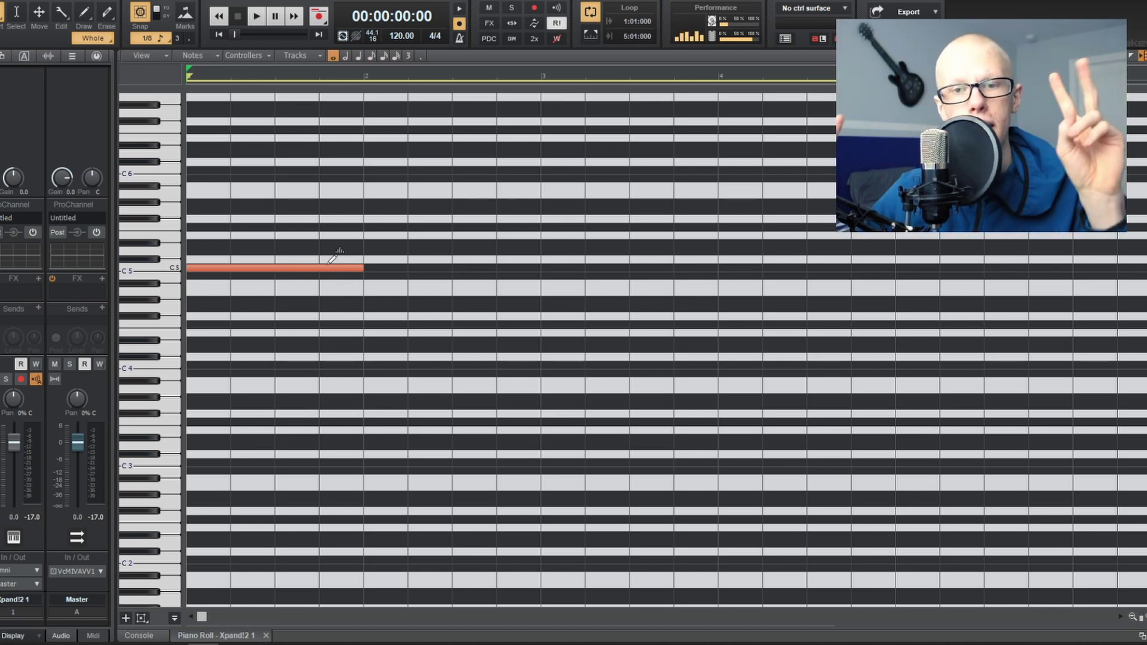
- Add B4 at the start of bar 2 and G4 on its third beat during playback, and shorten both to half notes
{"action": "left_click", "coordinate": [238, 267]}
{"action": "key", "text": "space"}
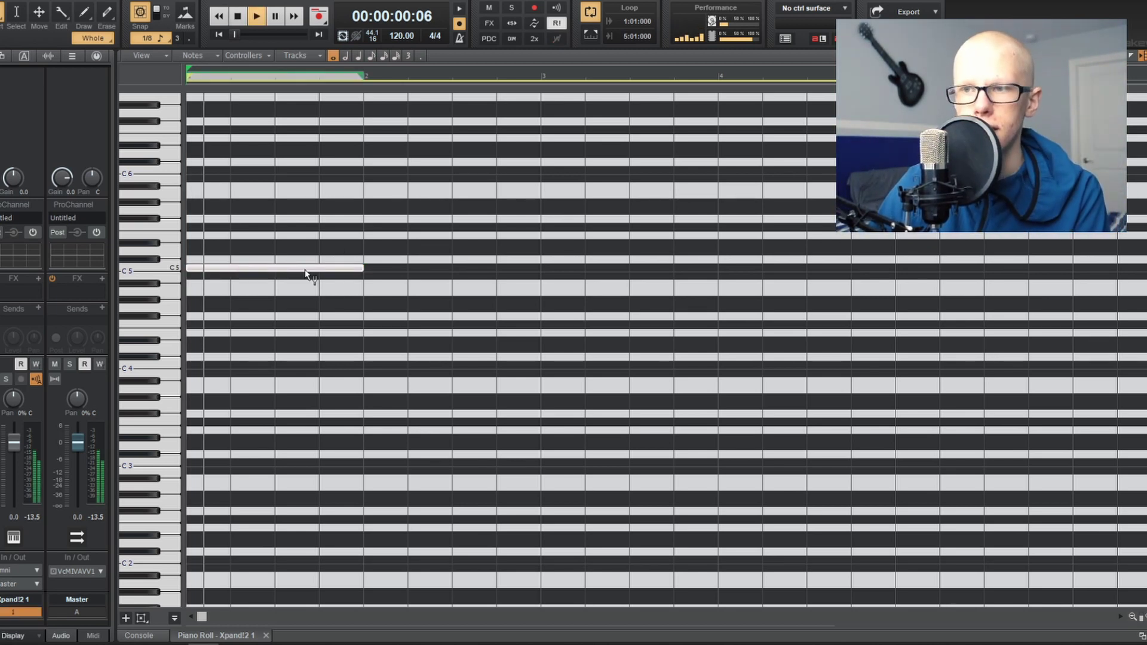
{"action": "left_click", "coordinate": [365, 275]}
{"action": "left_click", "coordinate": [454, 309]}
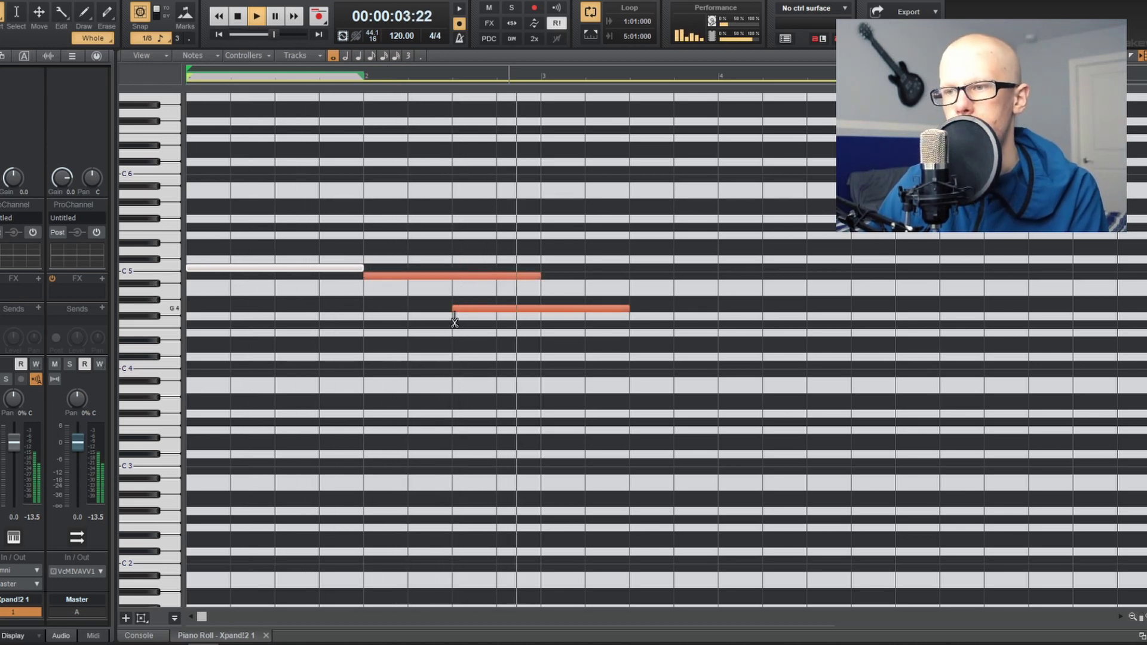
{"action": "key", "text": "space"}
{"action": "left_click", "coordinate": [490, 309]}
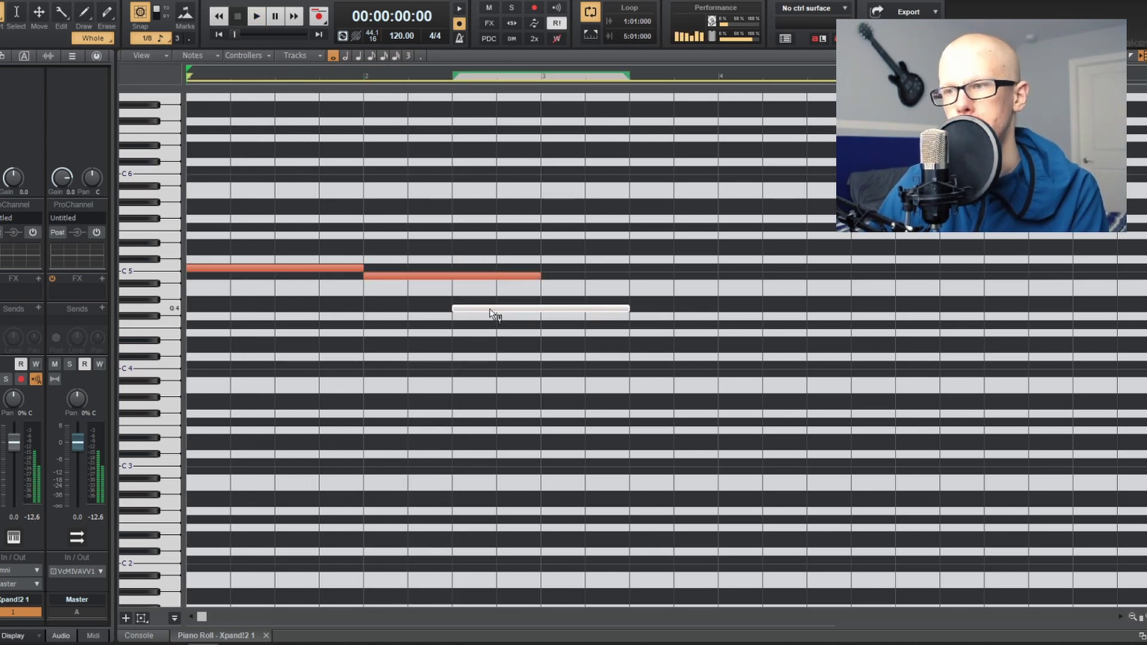
{"action": "key", "text": "2"}
- Add a whole-note C5 in bar 3, then half notes D5 on beat 1 and Eb5 on beat 3 of bar 4
{"action": "left_click", "coordinate": [542, 268]}
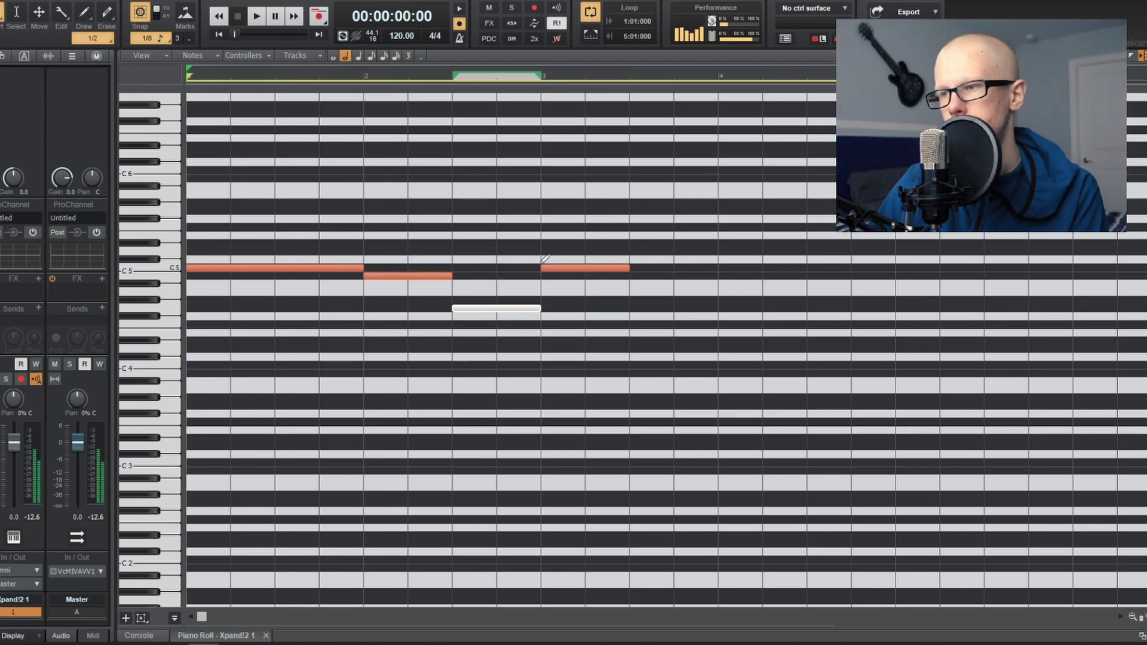
{"action": "left_click_drag", "start_coordinate": [629, 268], "coordinate": [723, 269]}
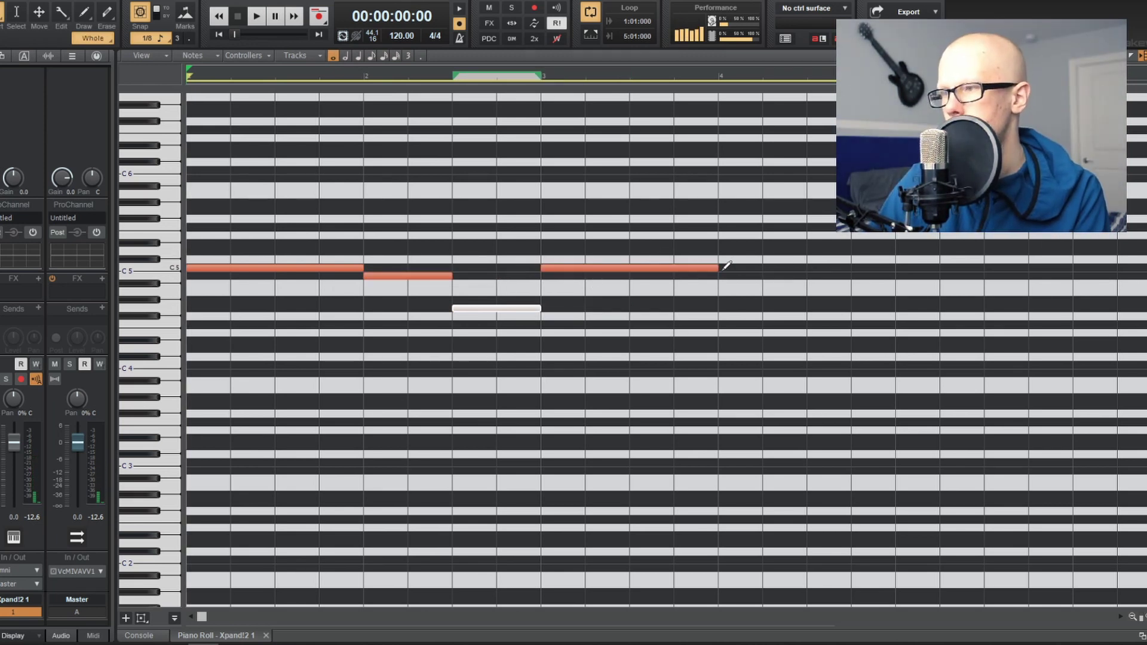
{"action": "left_click", "coordinate": [720, 251]}
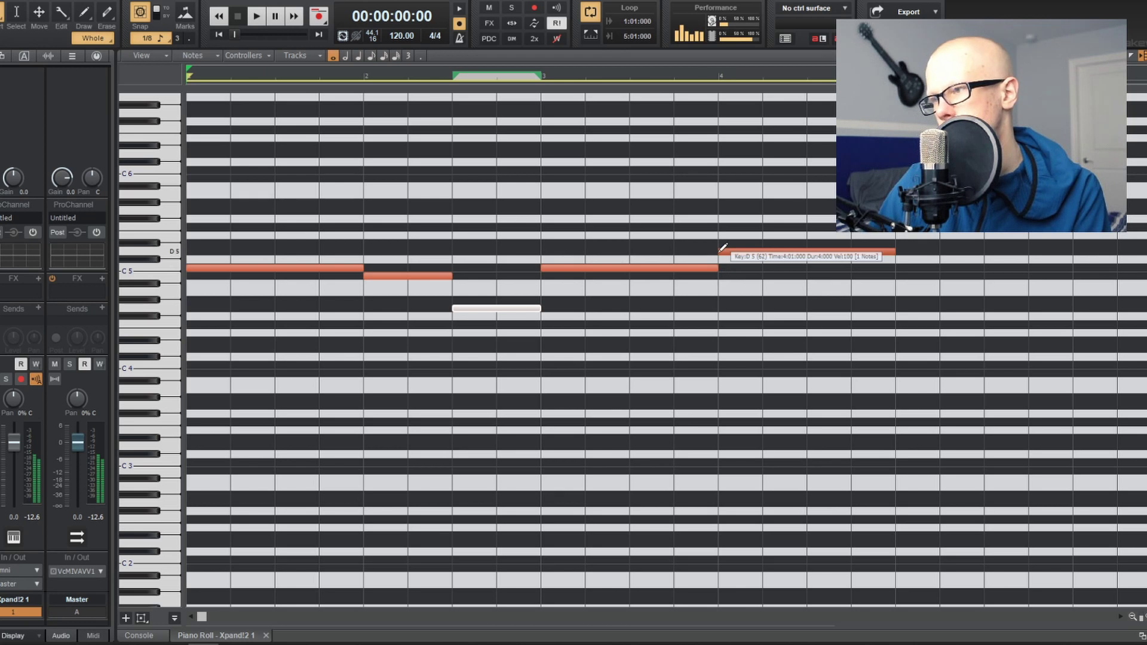
{"action": "left_click", "coordinate": [810, 226]}
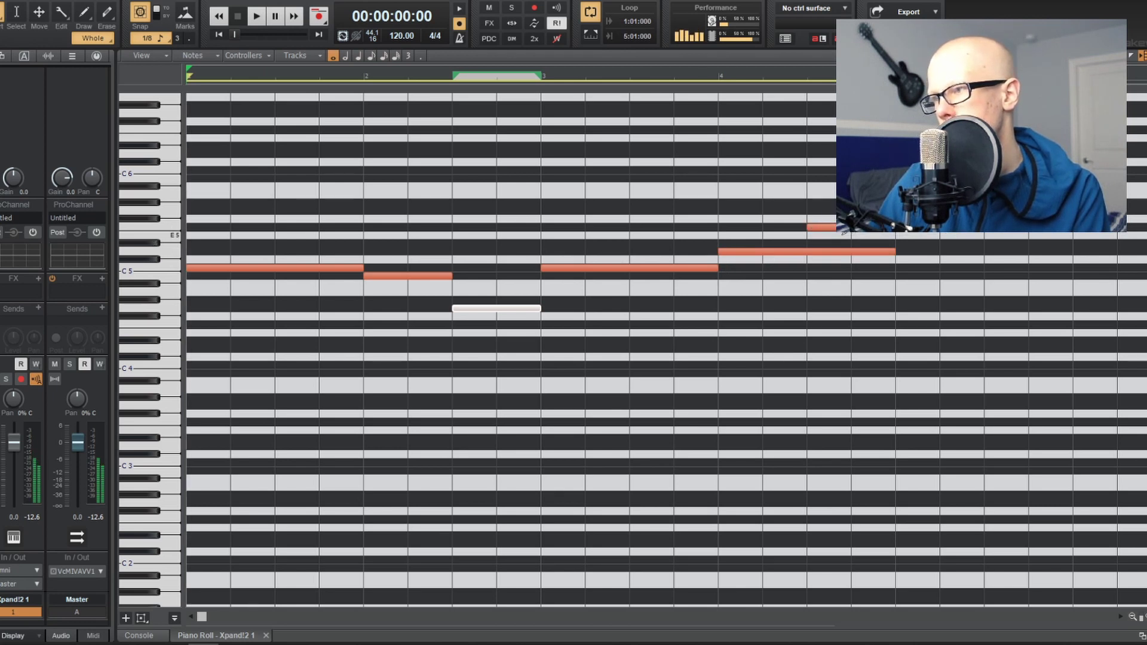
{"action": "left_click_drag", "start_coordinate": [857, 226], "coordinate": [858, 250]}
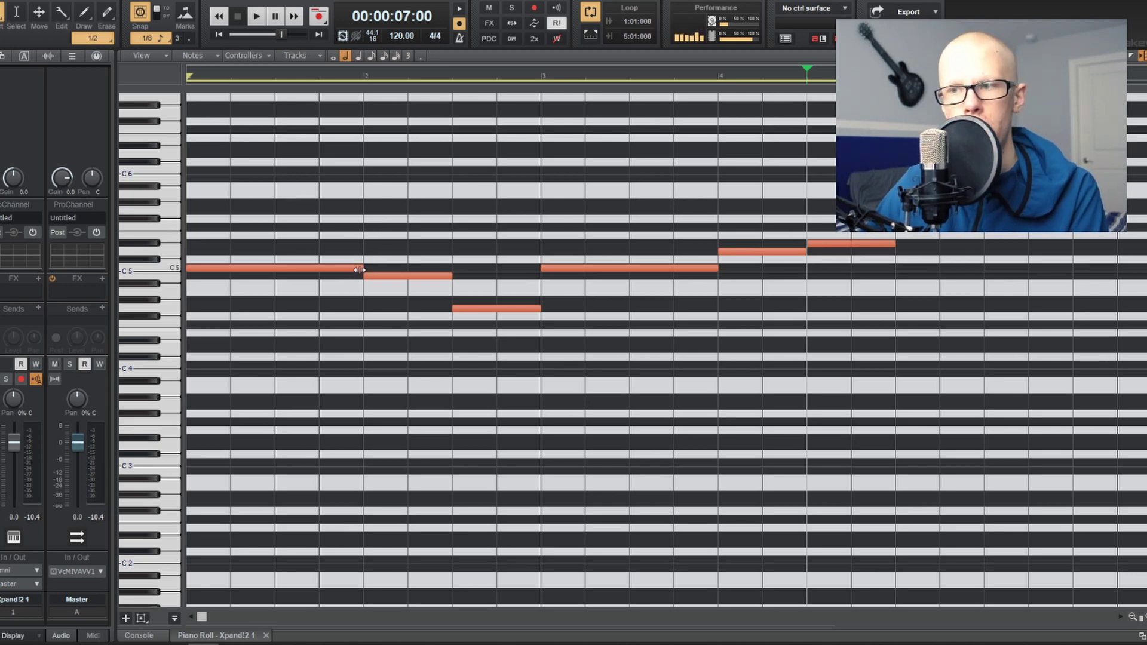
- Audition the G4 note in bar 2 and play the four-bar melody from the start
{"action": "mouse_move", "coordinate": [359, 269]}
{"action": "left_mouse_down"}
{"action": "mouse_move", "coordinate": [242, 267]}
{"action": "mouse_move", "coordinate": [363, 268]}
{"action": "left_mouse_up"}
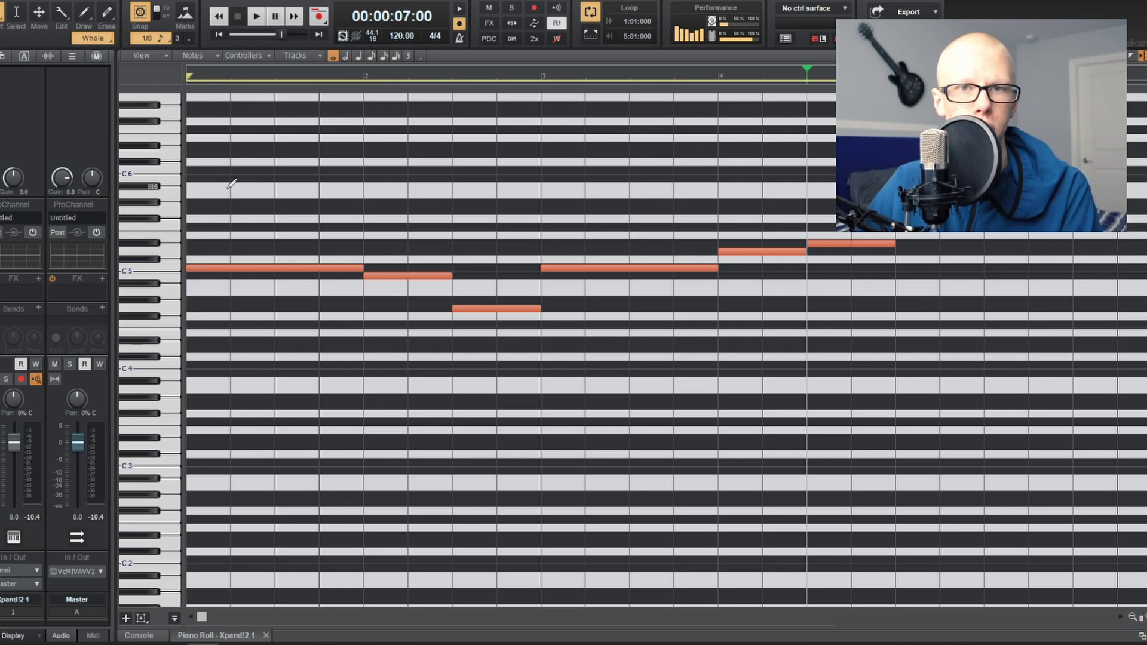
{"action": "left_click", "coordinate": [488, 309]}
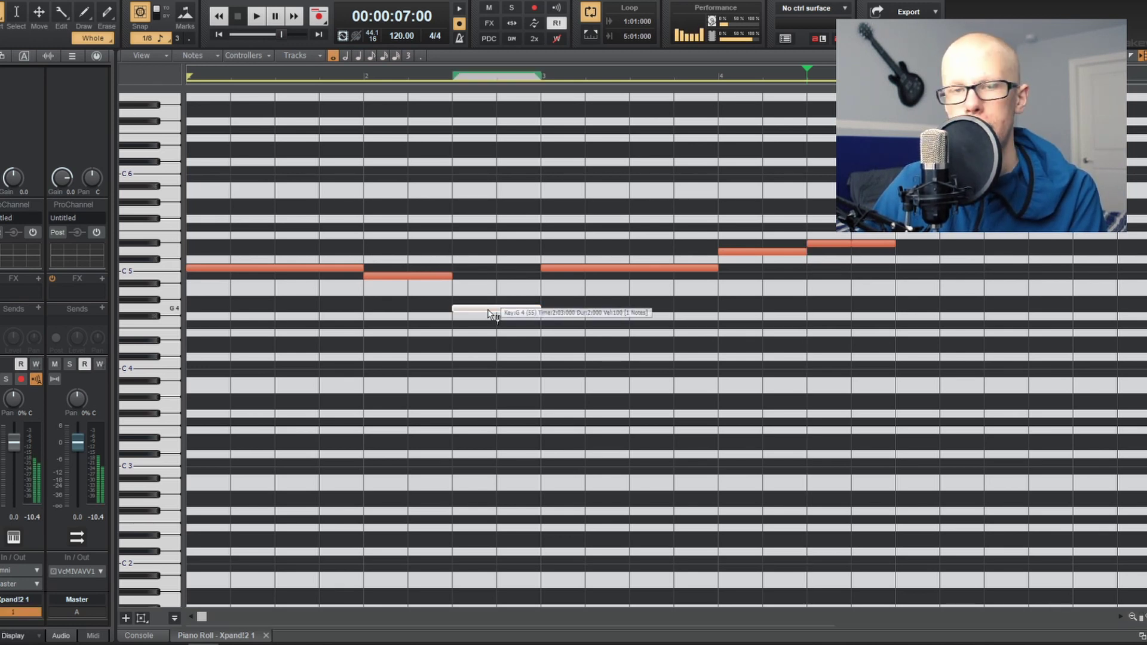
{"action": "mouse_move", "coordinate": [489, 310]}
{"action": "left_mouse_down"}
{"action": "mouse_move", "coordinate": [475, 237]}
{"action": "mouse_move", "coordinate": [489, 310]}
{"action": "left_mouse_up"}
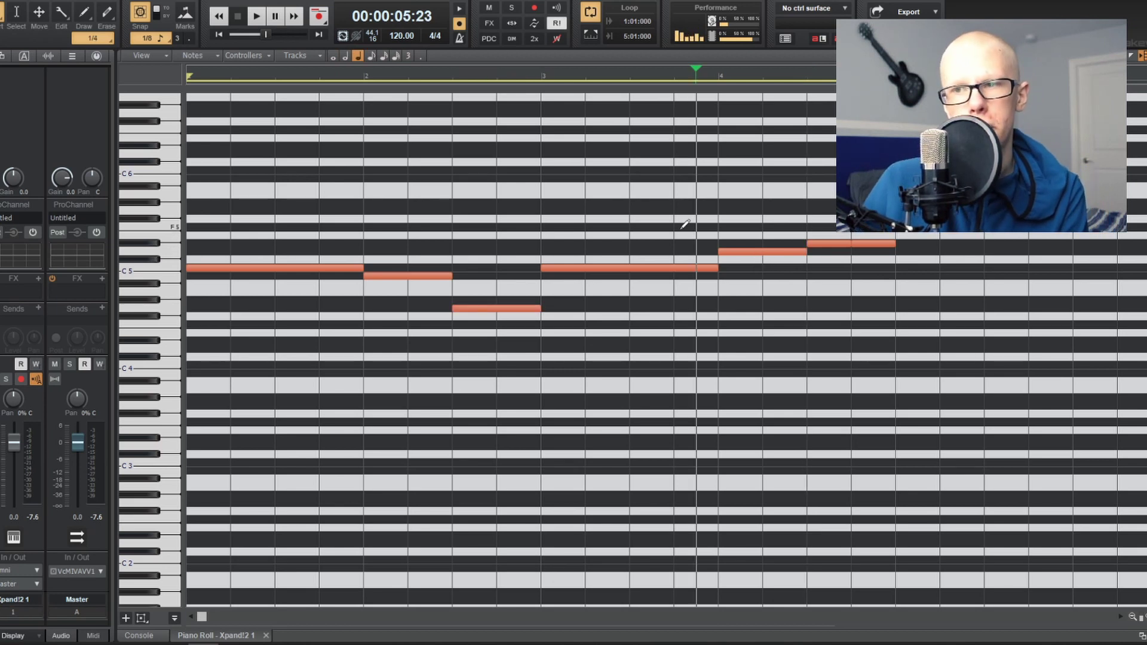
{"action": "key", "text": "w"}
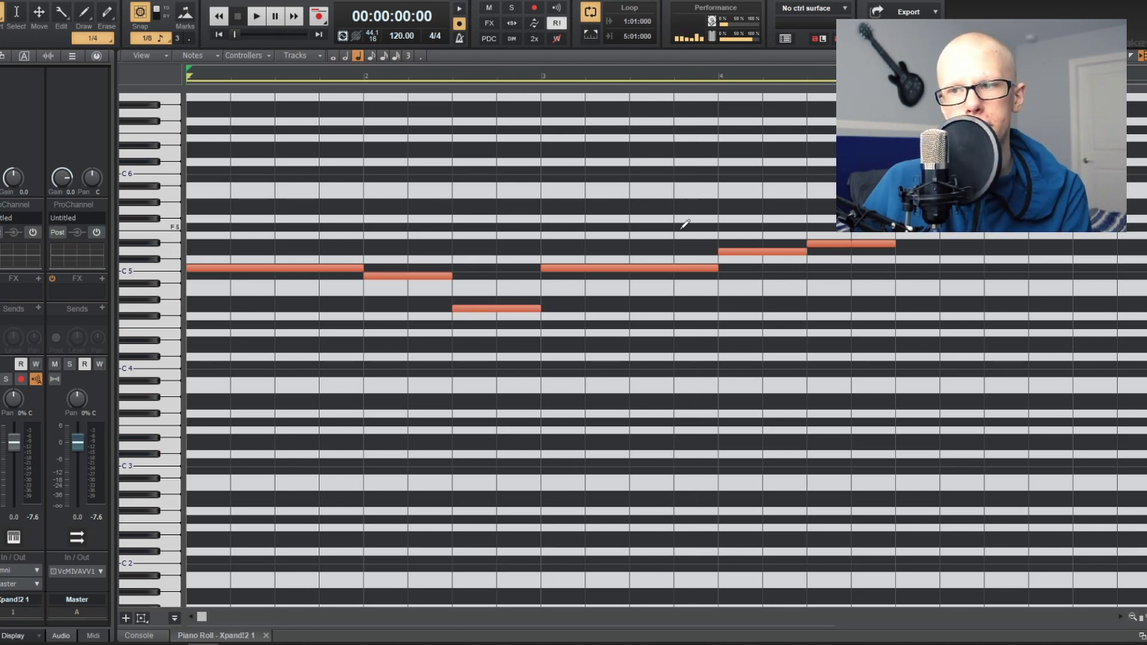
{"action": "key", "text": "space"}
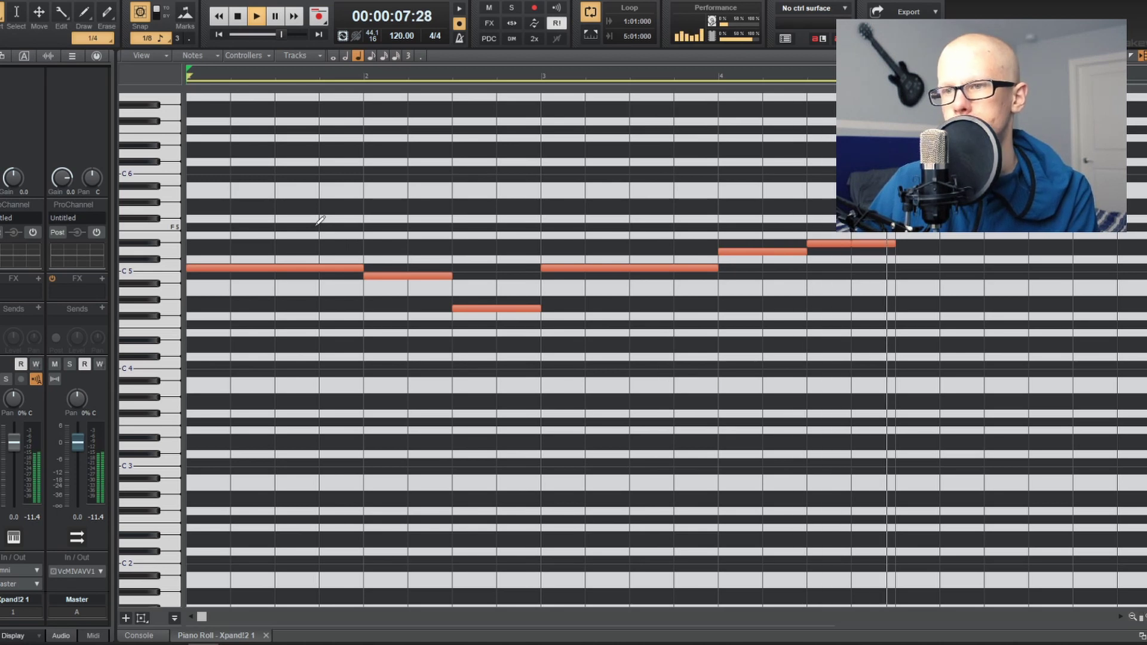
{"action": "key", "text": "space"}
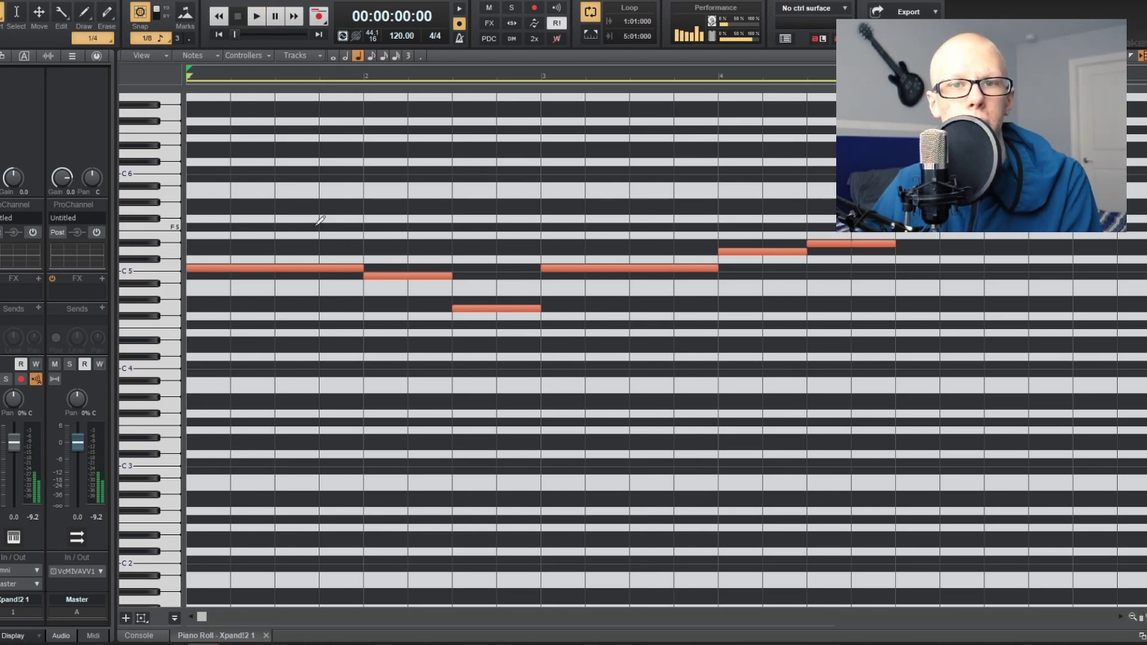
- Build a chord on the C5 in bar 1 by adding whole notes Eb5 and G5 above it
{"action": "left_click", "coordinate": [289, 268]}
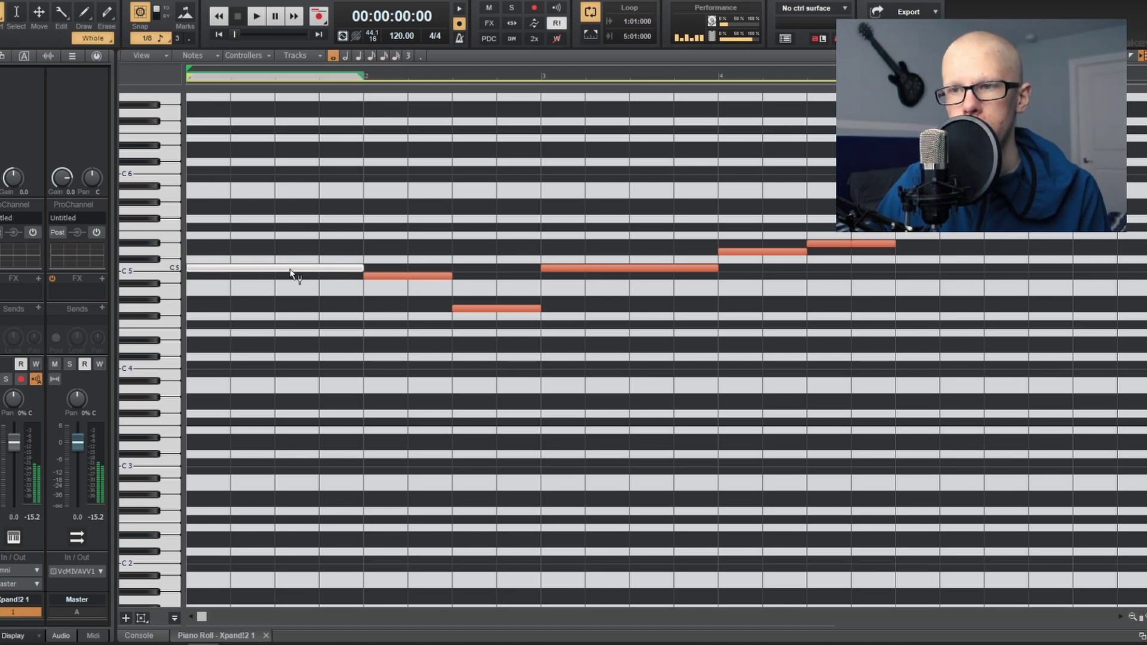
{"action": "left_click", "coordinate": [190, 241]}
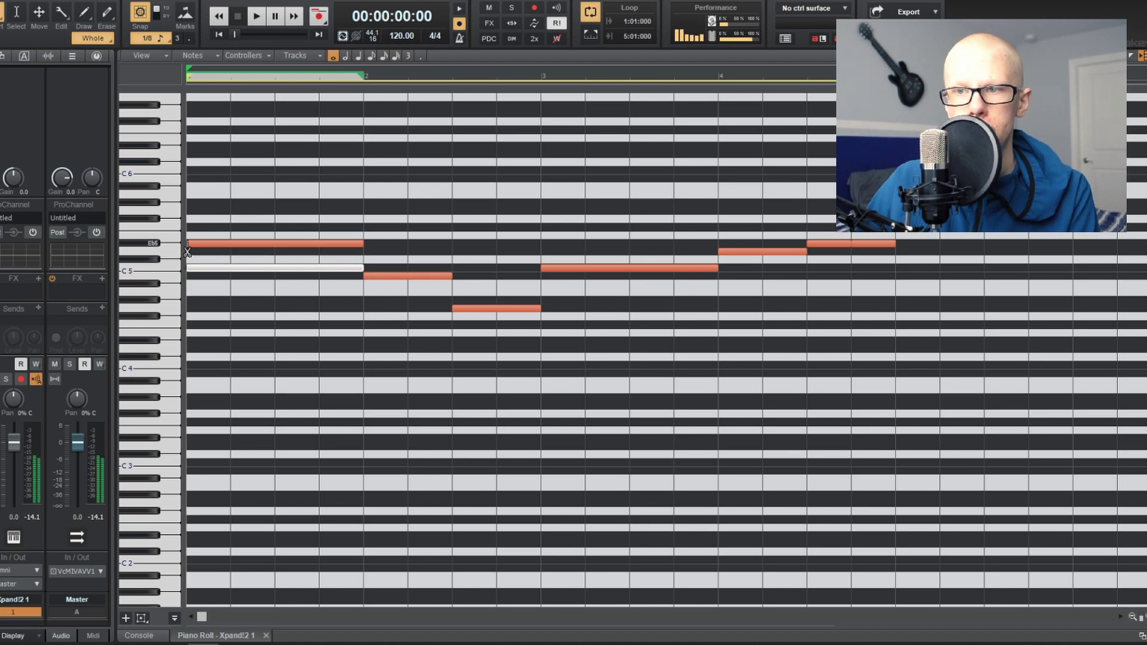
{"action": "left_click", "coordinate": [192, 210]}
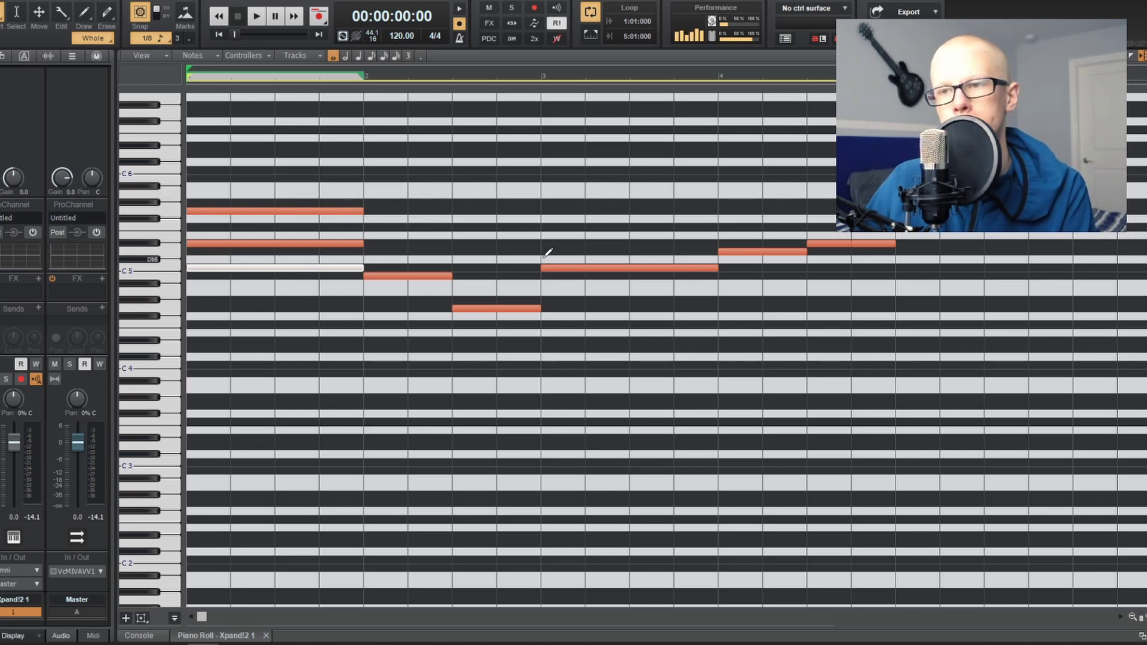
- Stack half notes D5 and F5 above the B4 at the start of bar 2
{"action": "left_click", "coordinate": [399, 278]}
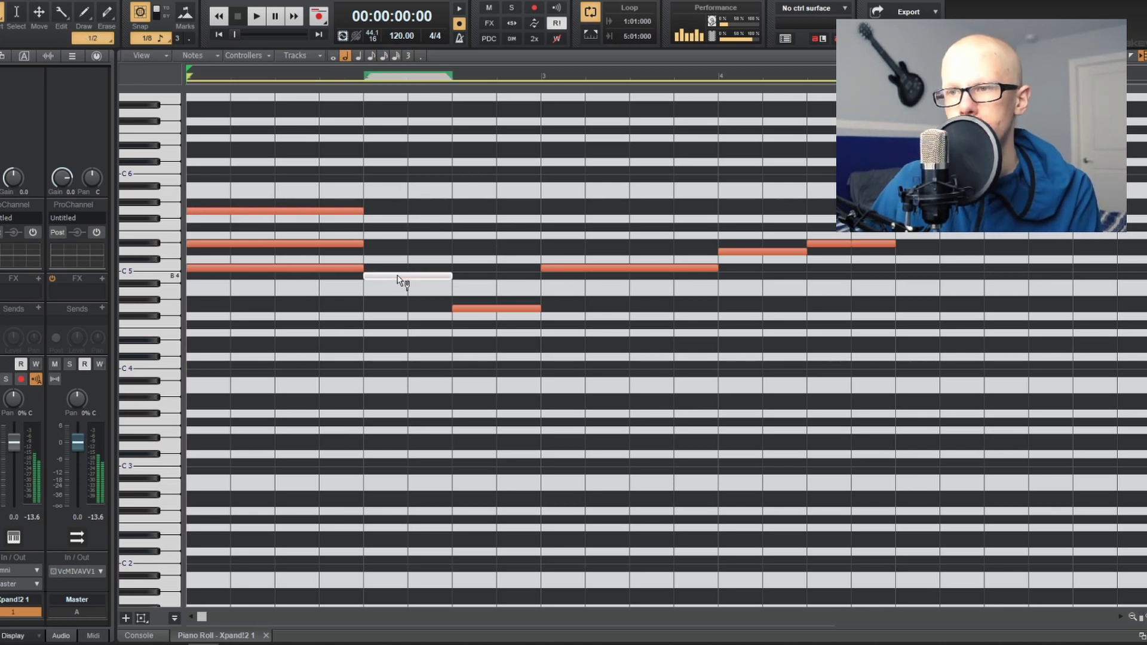
{"action": "left_click", "coordinate": [369, 251]}
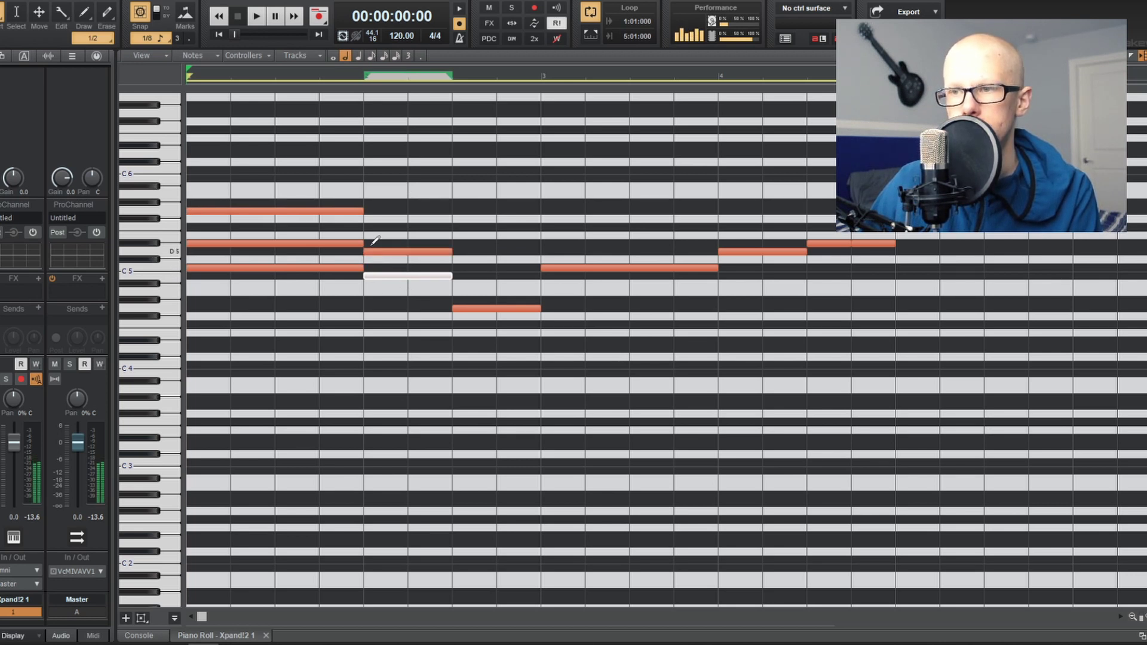
{"action": "left_click", "coordinate": [369, 227]}
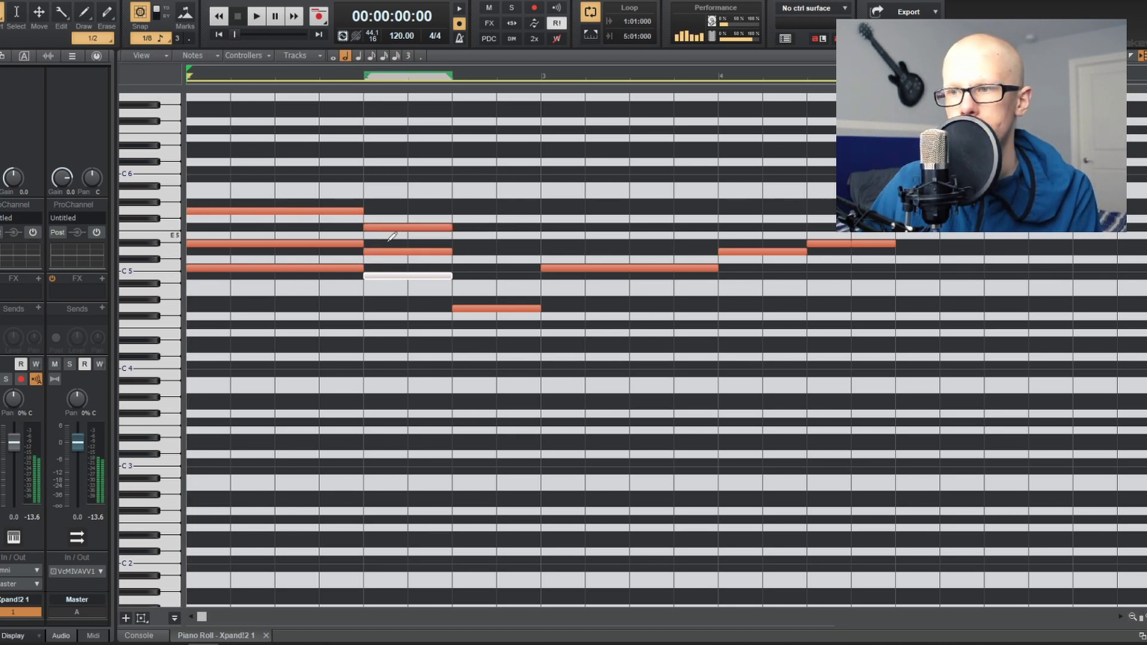
- Stack half notes B4 and D5 above the G4 on beat 3 of bar 2, and play the chord progression
{"action": "left_click", "coordinate": [500, 309]}
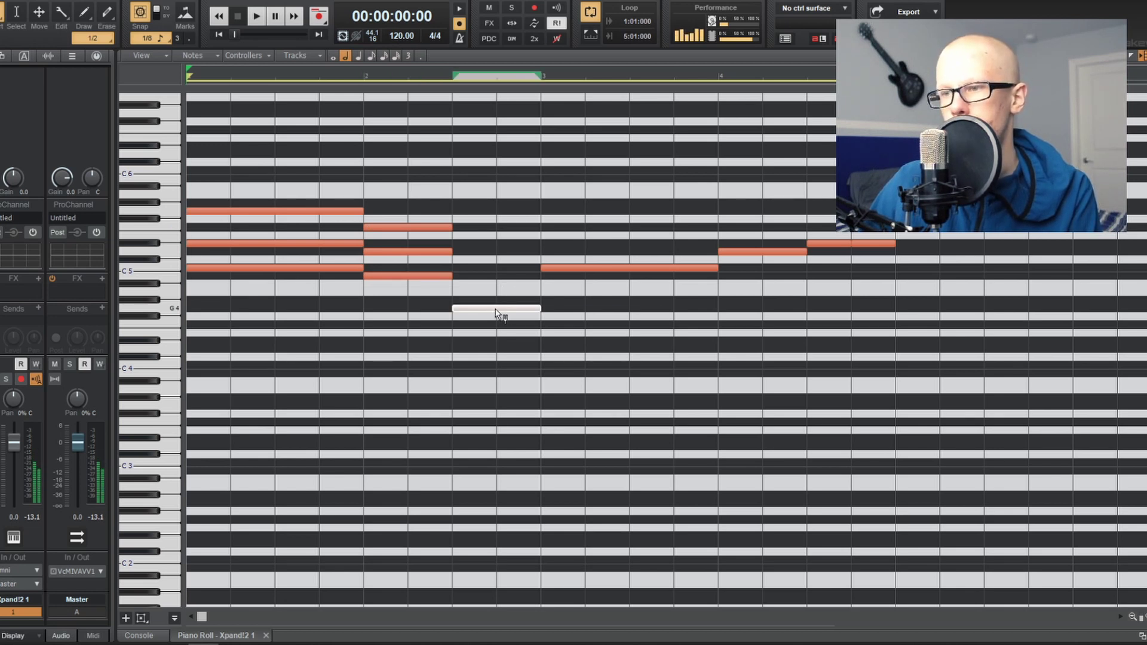
{"action": "left_click", "coordinate": [458, 274]}
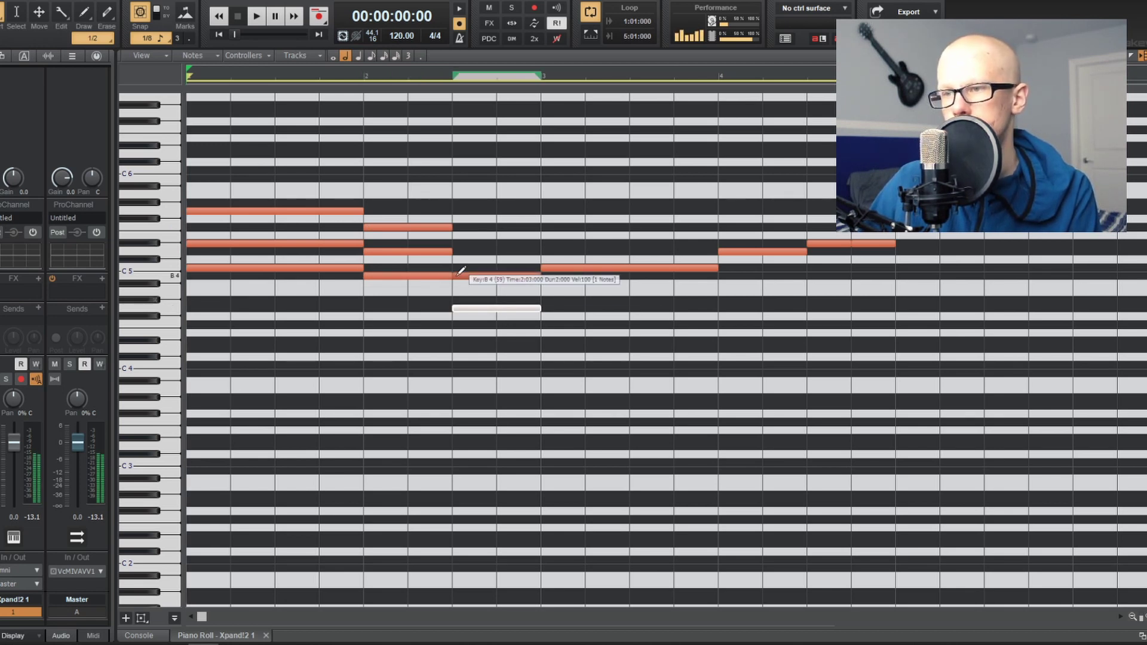
{"action": "left_click", "coordinate": [456, 250]}
{"action": "key", "text": "space"}
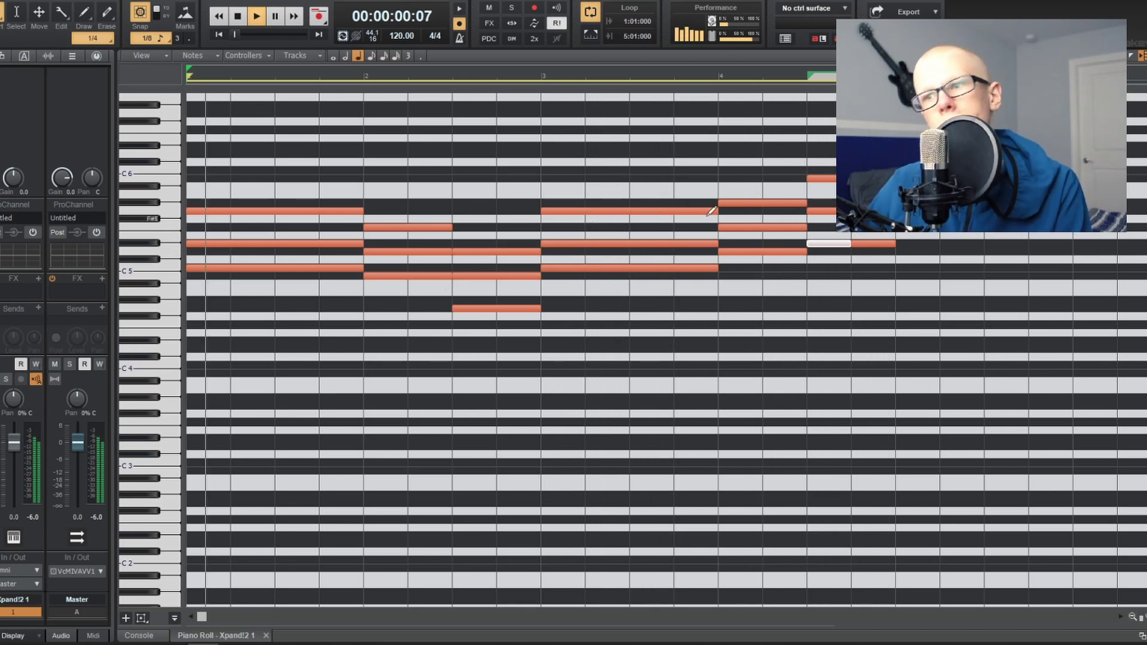
{"action": "key", "text": "space"}
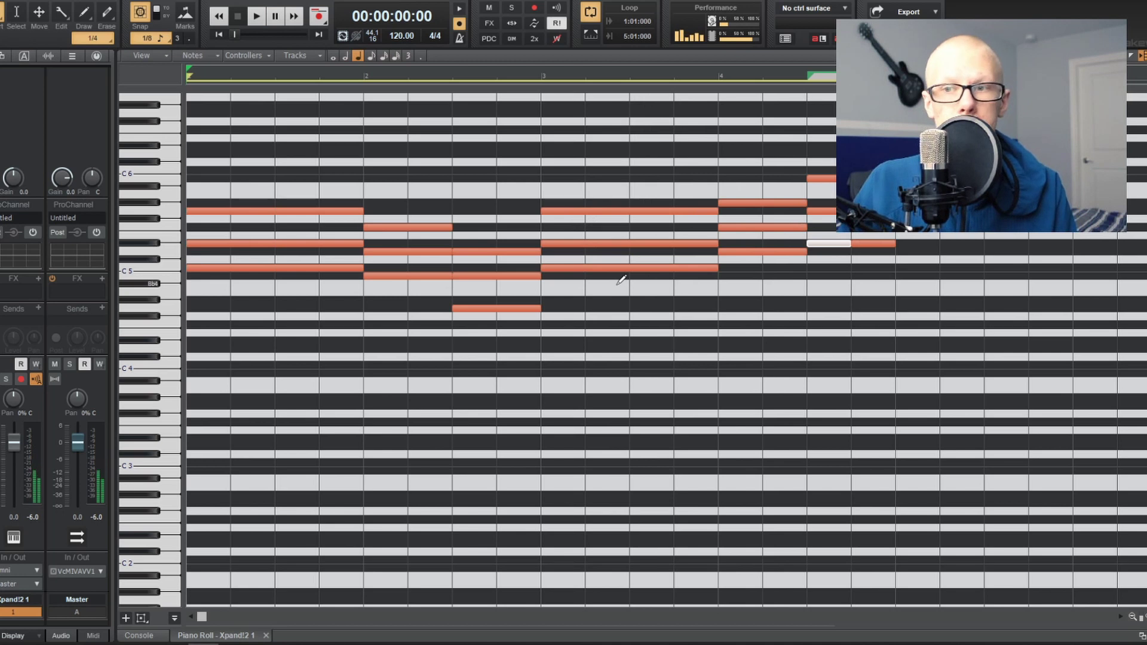
- Add a whole-note B5 above the chord in bar 1 and play it back from the start
{"action": "scroll", "coordinate": [621, 280], "scroll_direction": "down", "scroll_amount": 1}
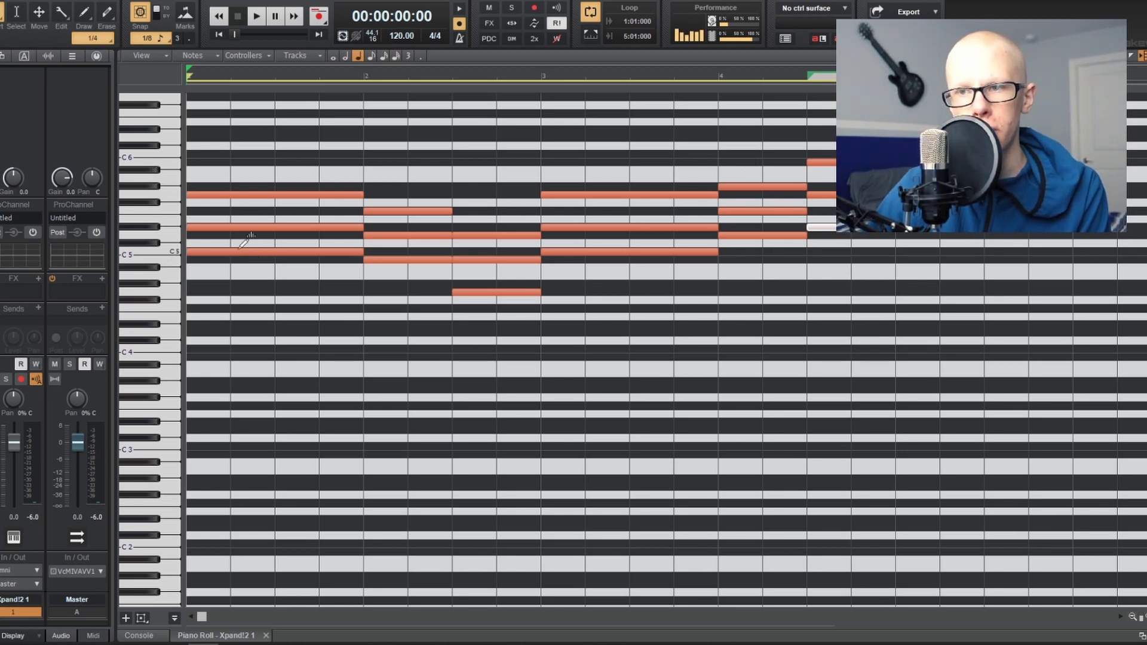
{"action": "key", "text": "1"}
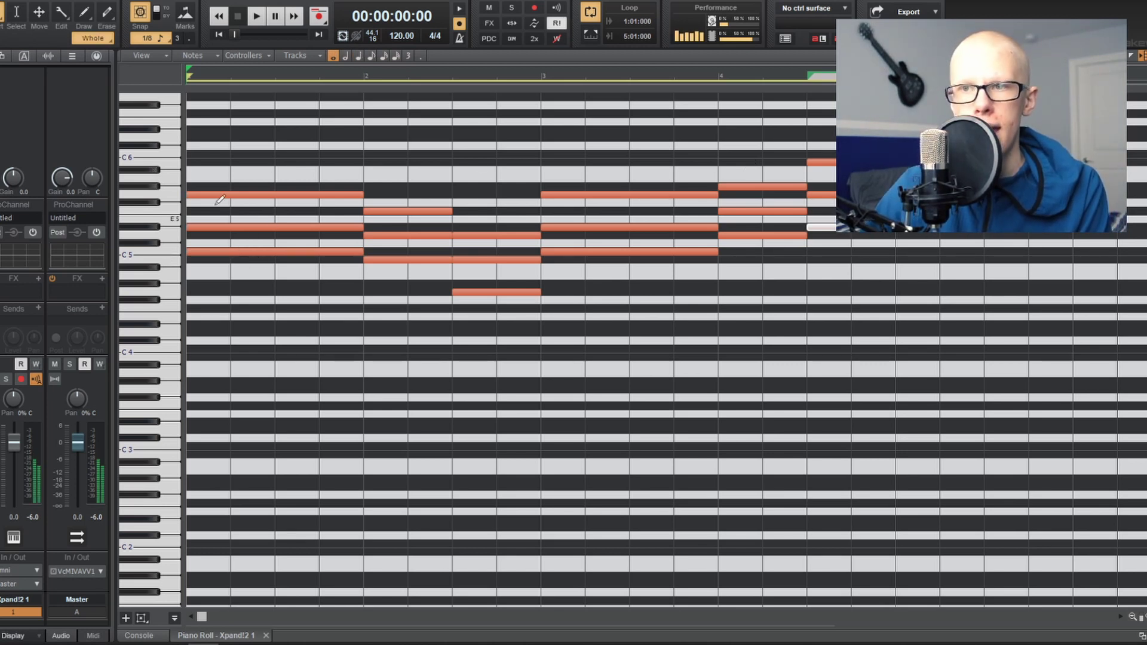
{"action": "left_click", "coordinate": [190, 160]}
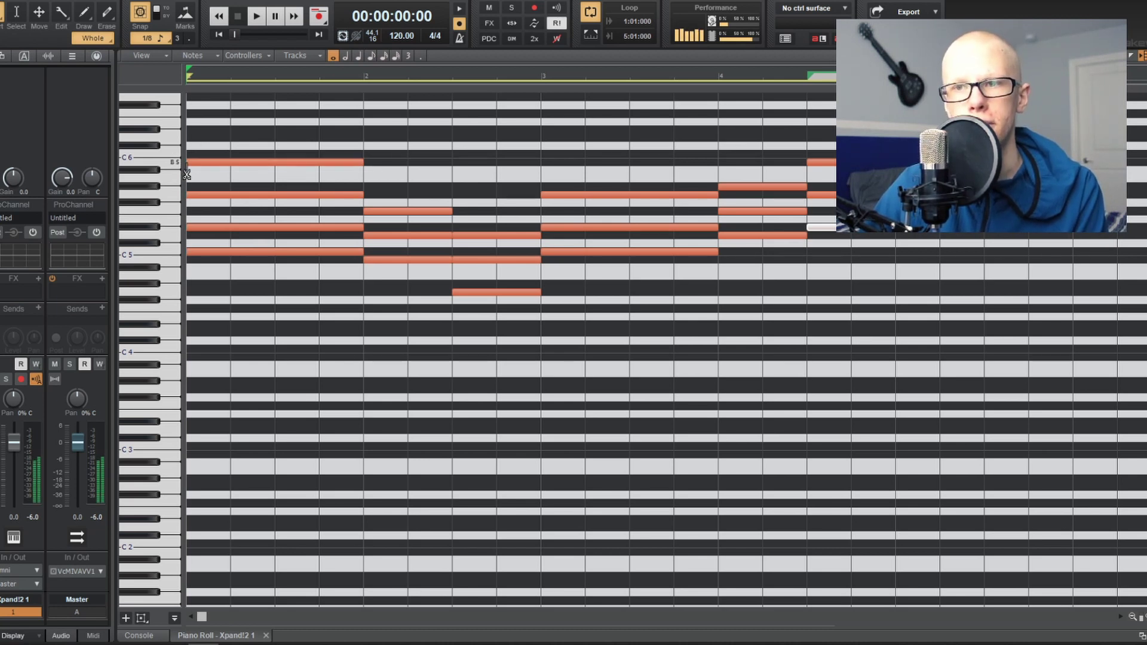
{"action": "key", "text": "space"}
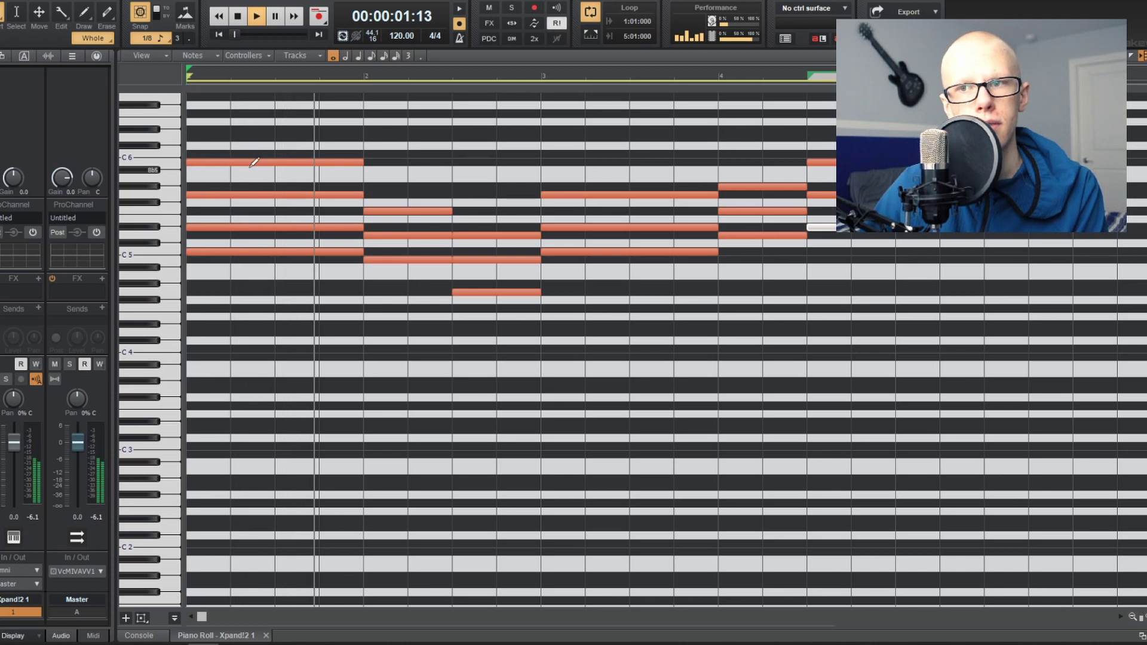
{"action": "key", "text": "space"}
- Move the highest note of bar 1 up to C6 and play it back
{"action": "left_click_drag", "start_coordinate": [251, 166], "coordinate": [249, 158]}
{"action": "key", "text": "space"}
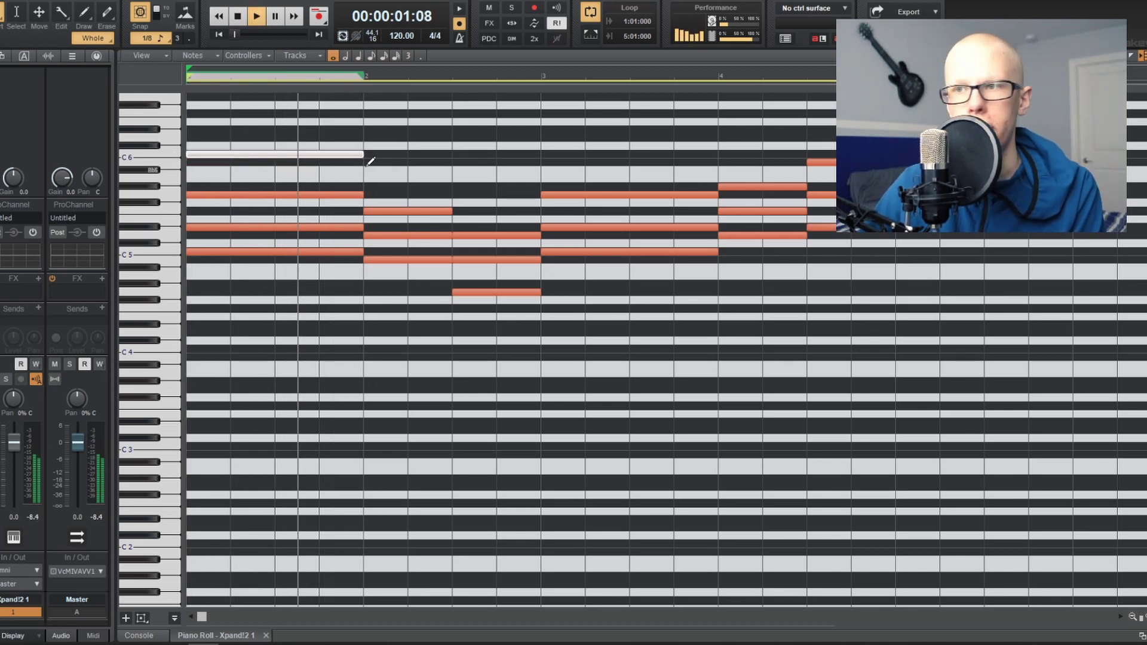
{"action": "key", "text": "space"}
{"action": "left_click", "coordinate": [313, 252]}
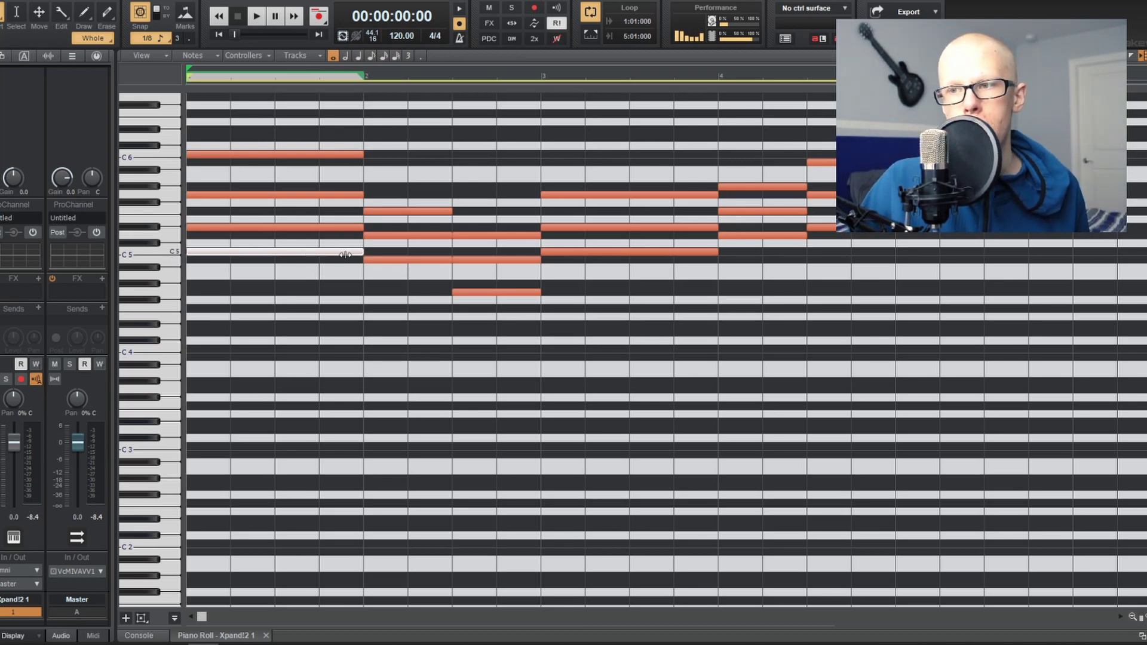
{"action": "left_click", "coordinate": [309, 350]}
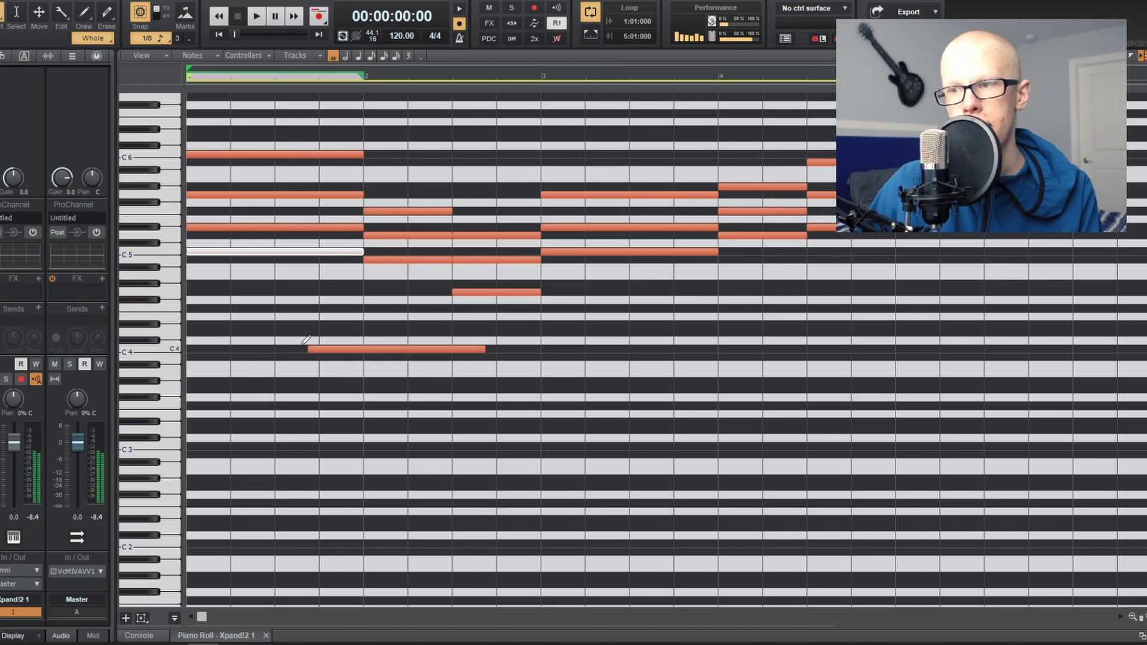
{"action": "left_click", "coordinate": [498, 294]}
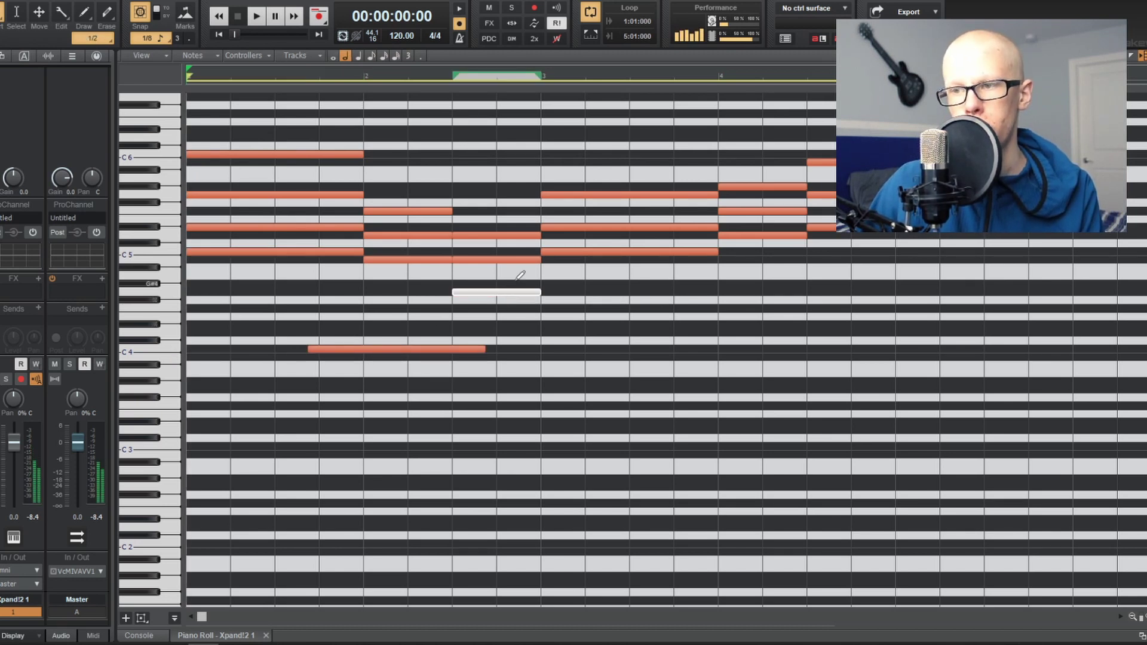
{"action": "left_click", "coordinate": [323, 325]}
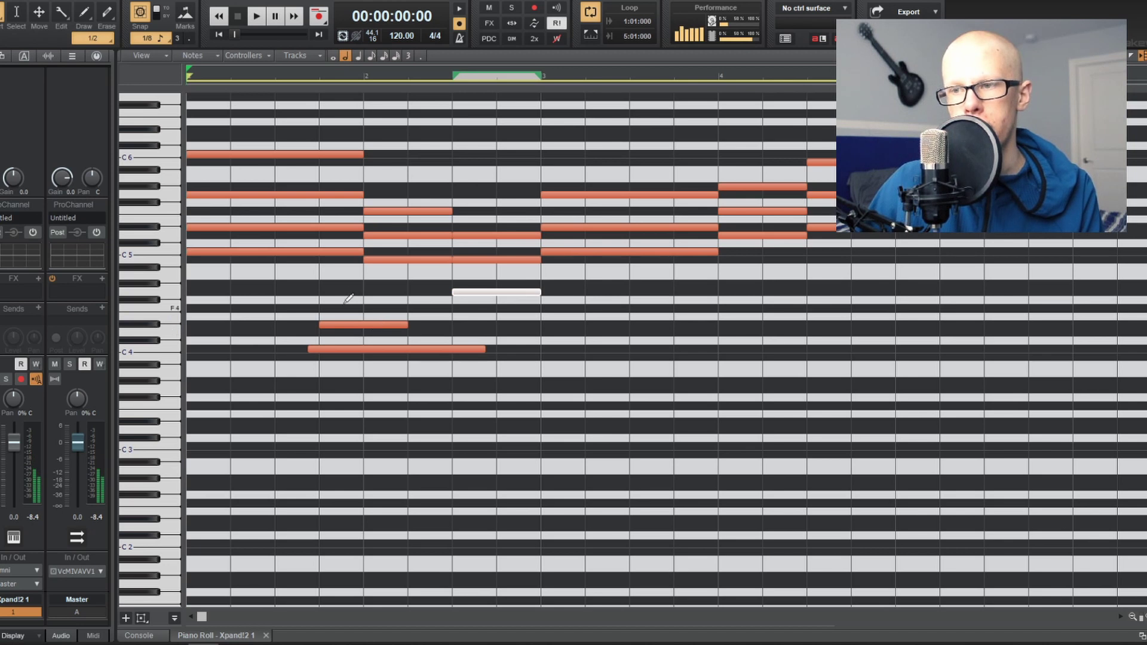
{"action": "key", "text": "ctrl+z"}
{"action": "key", "text": "ctrl+z"}
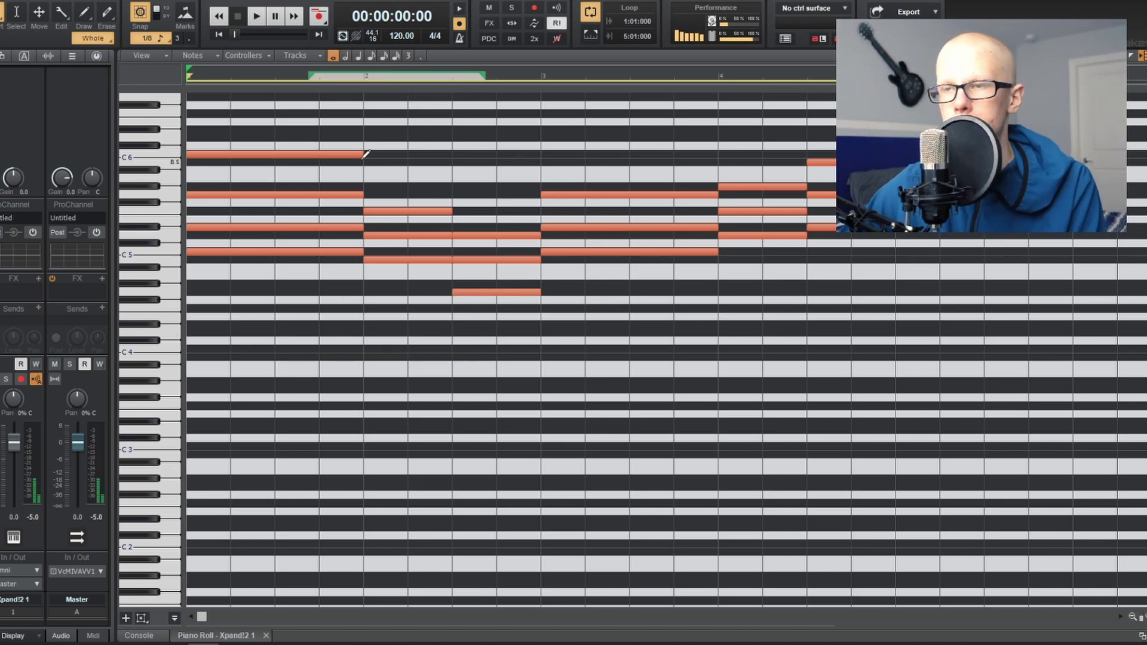
- Add whole-note melody tones above the chords, B5 at the start of bar 2 and Ab5 at the start of bar 3, with a playback in between
{"action": "left_click", "coordinate": [261, 155]}
{"action": "left_click", "coordinate": [367, 161]}
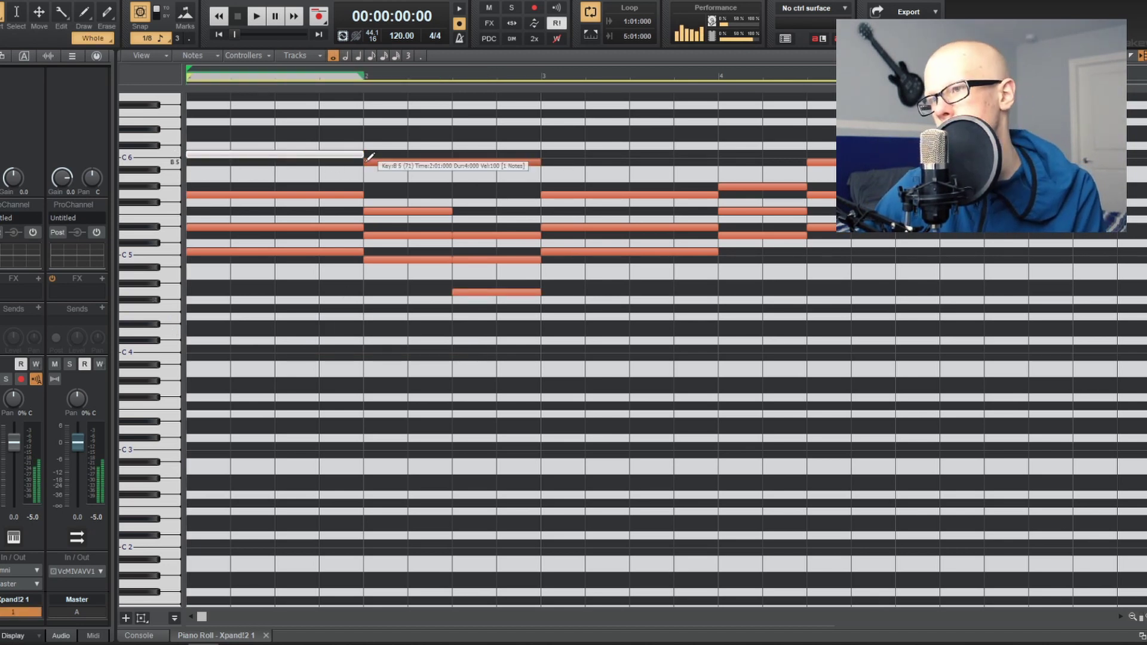
{"action": "key", "text": "space"}
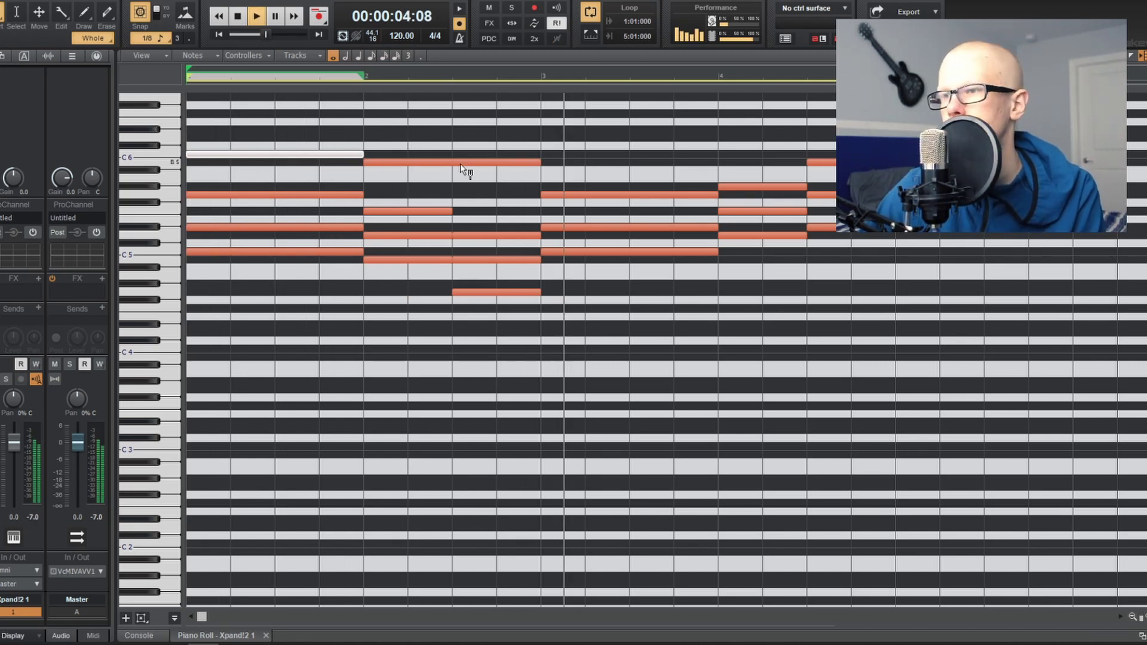
{"action": "key", "text": "space"}
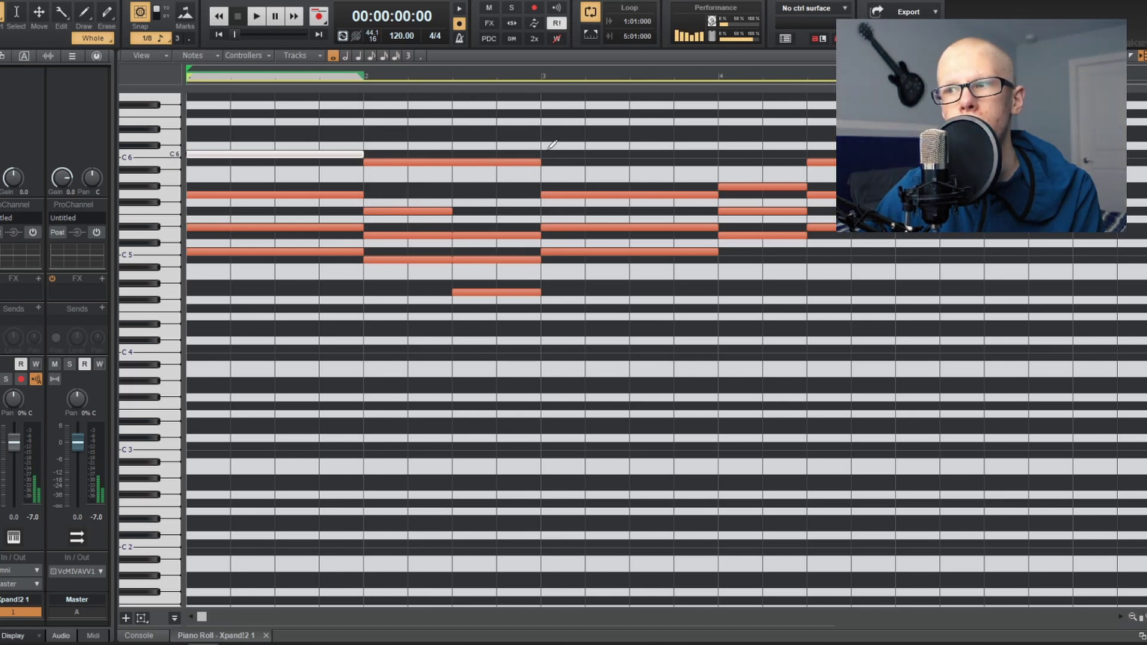
{"action": "left_click", "coordinate": [543, 188]}
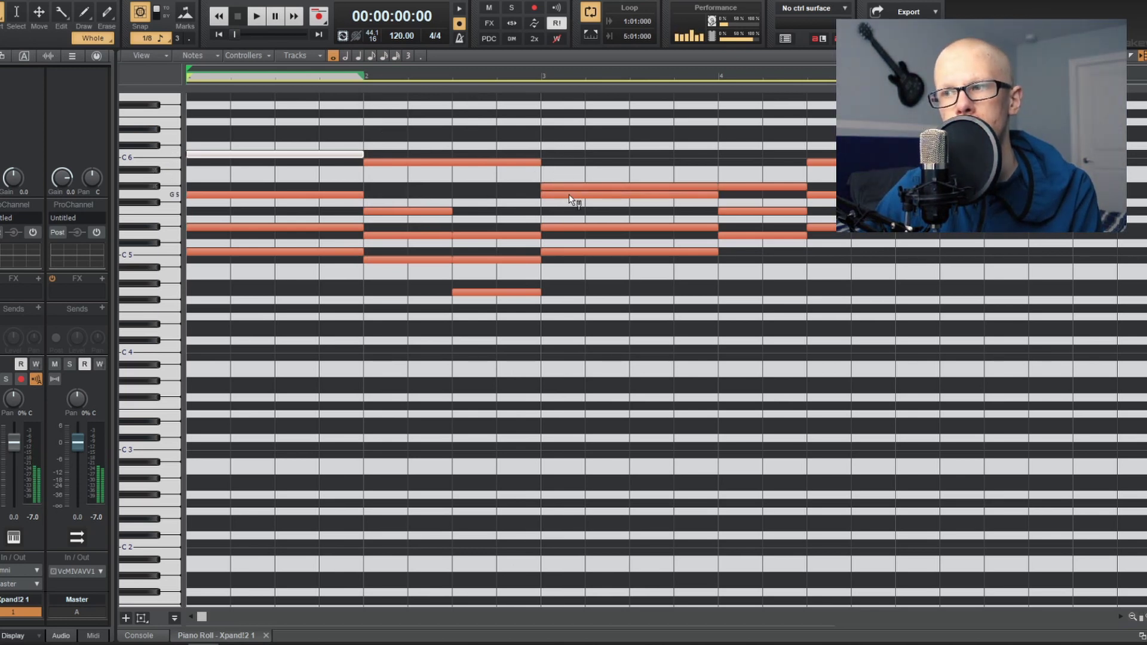
- Listen to the progression, delete the G5 note from the bar 3 chord and play it back again
{"action": "key", "text": "space"}
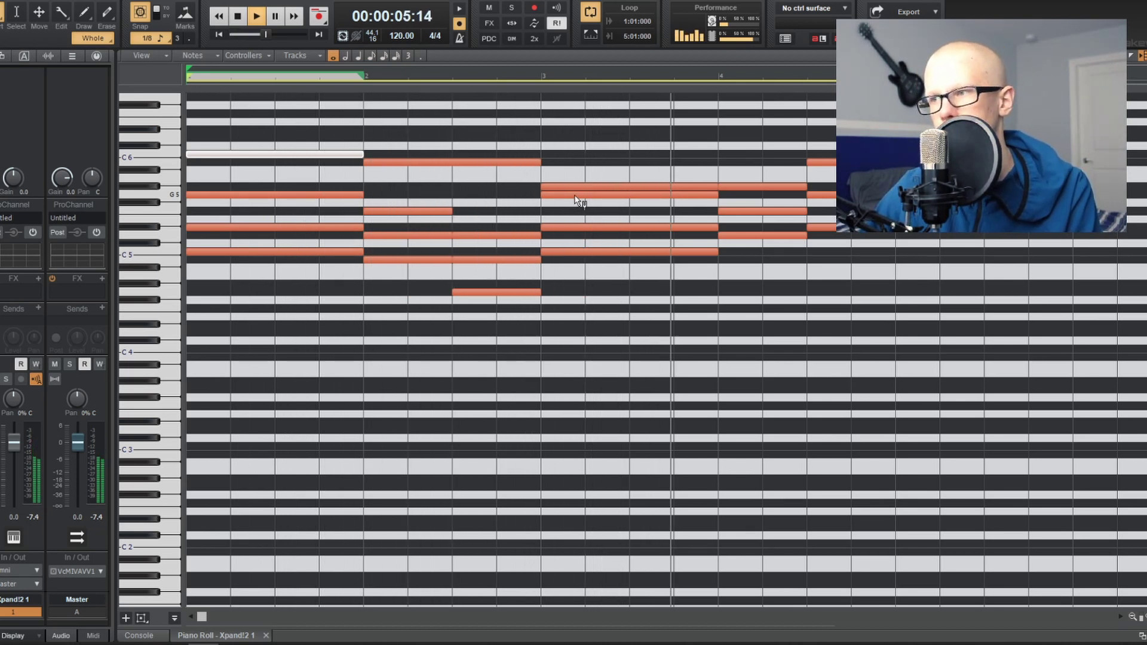
{"action": "key", "text": "space"}
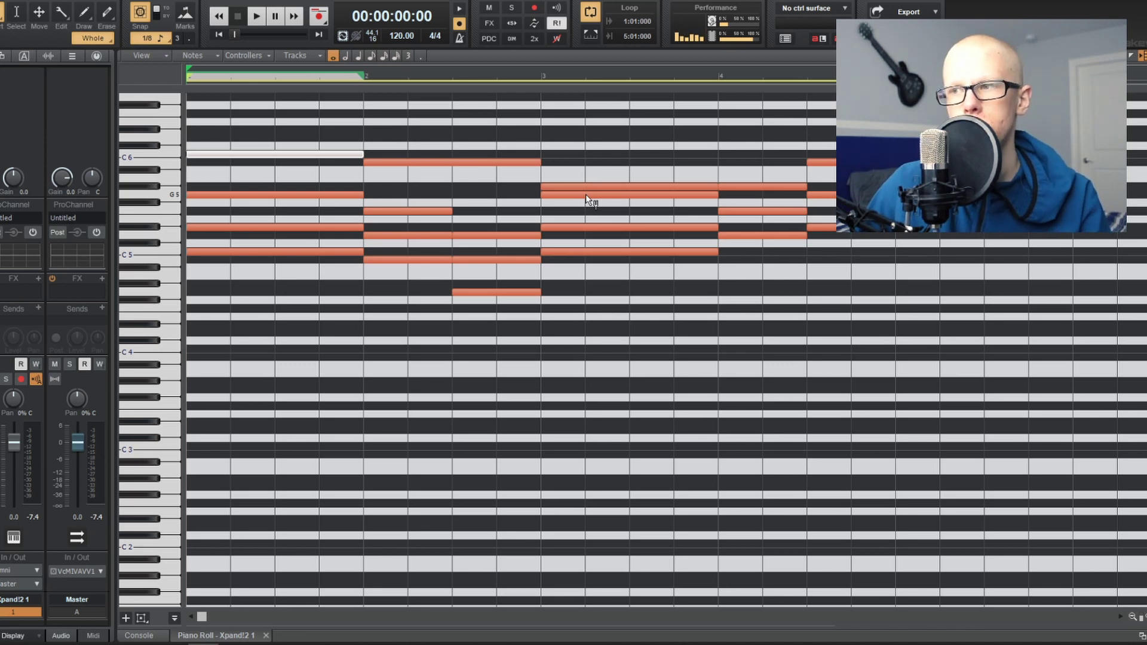
{"action": "left_click", "coordinate": [550, 201]}
{"action": "left_click", "coordinate": [551, 195]}
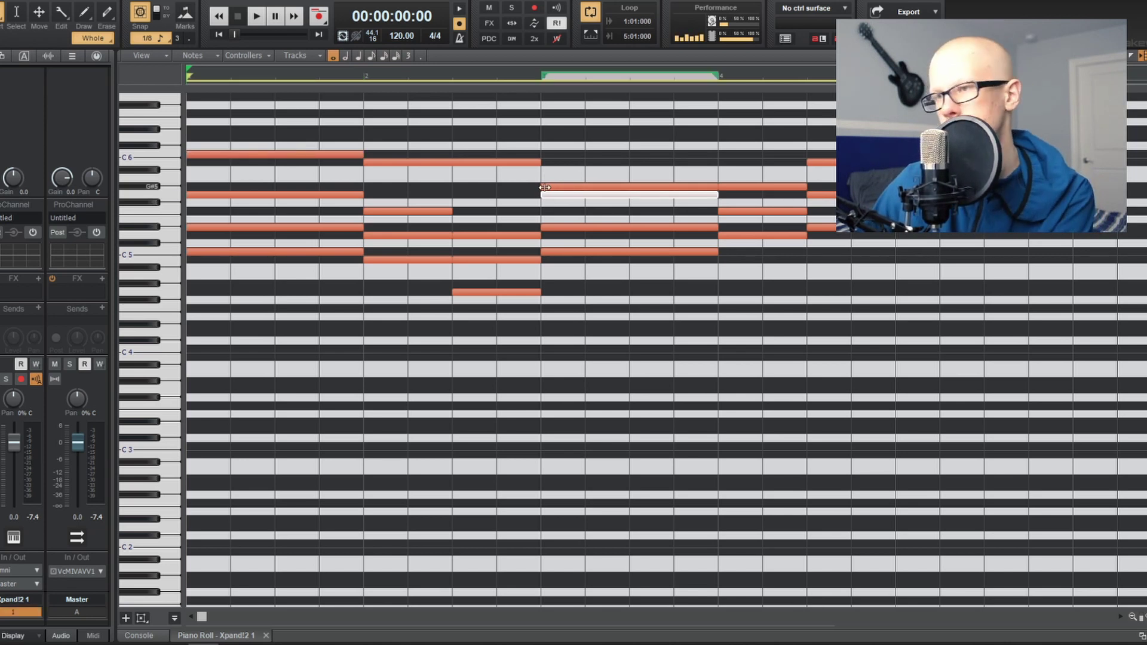
{"action": "key", "text": "Delete"}
{"action": "key", "text": "space"}
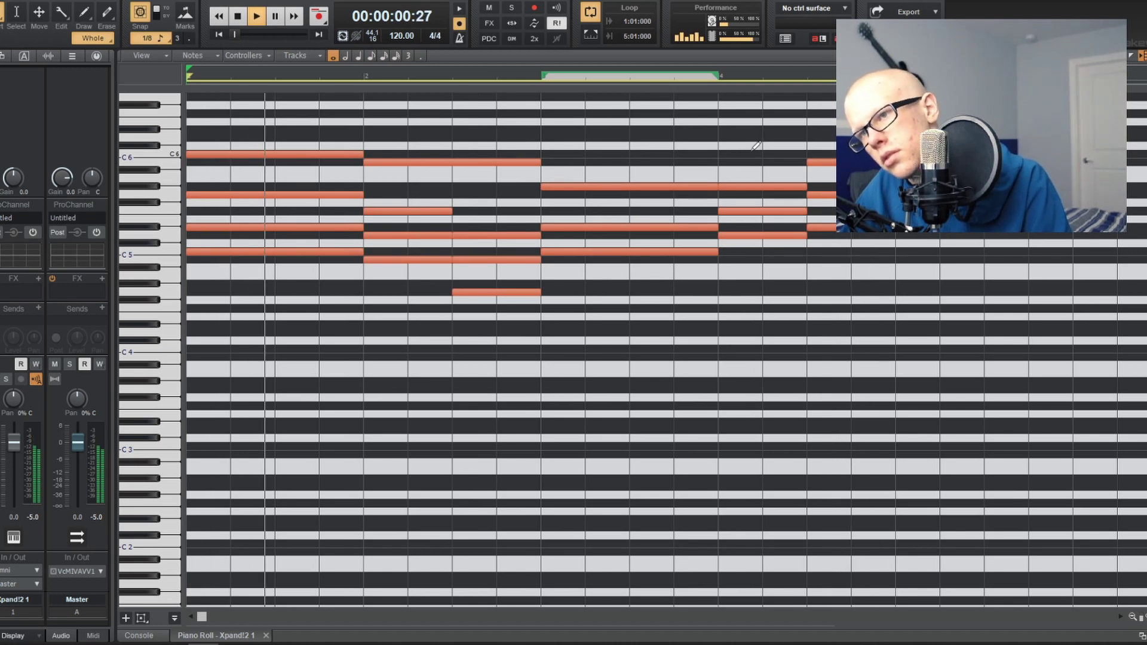
{"action": "left_click", "coordinate": [375, 265]}
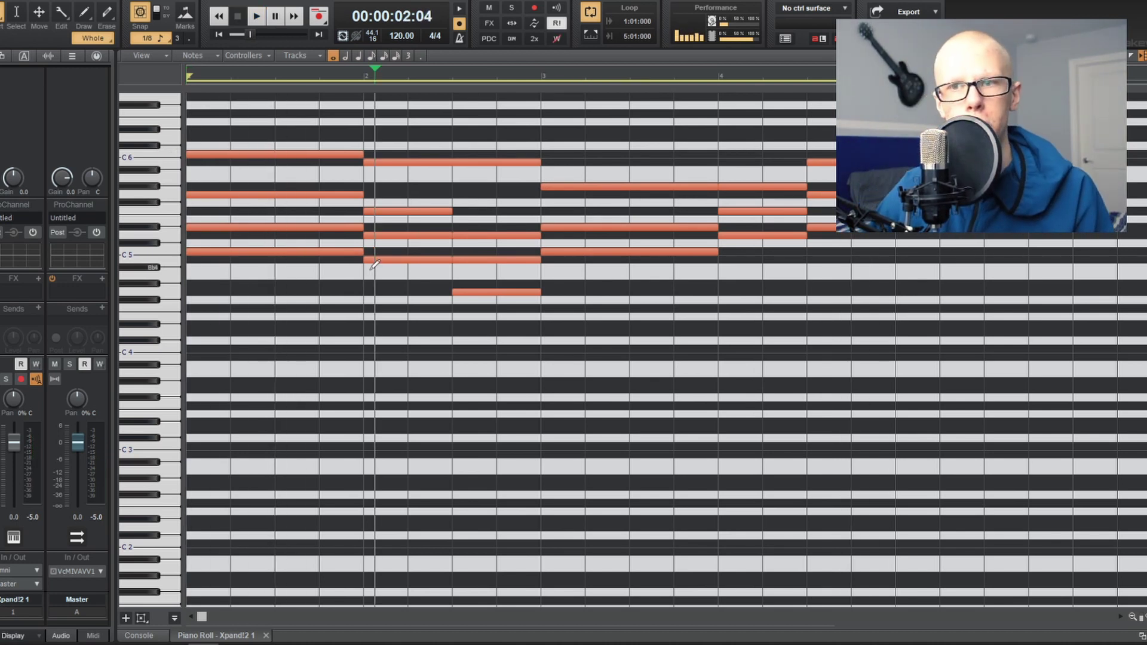
- Try moving the Ab5 note of bar 3 down an octave, and return it to Ab5
{"action": "left_click", "coordinate": [326, 252]}
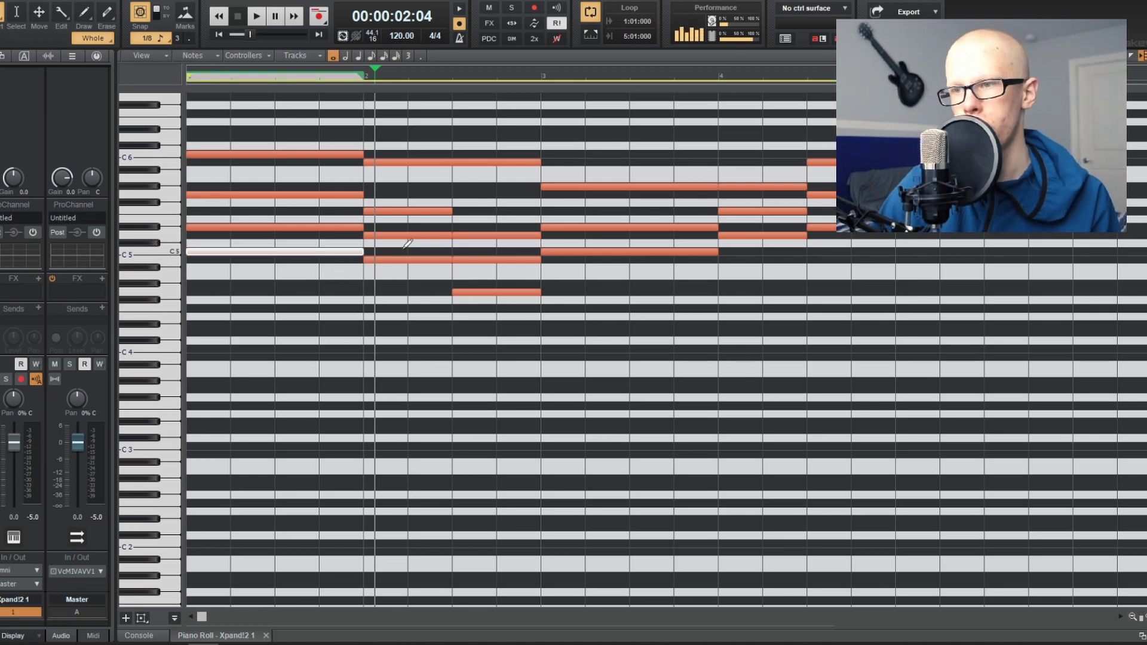
{"action": "left_click", "coordinate": [407, 267]}
{"action": "key", "text": "ctrl+z"}
{"action": "left_click", "coordinate": [579, 188]}
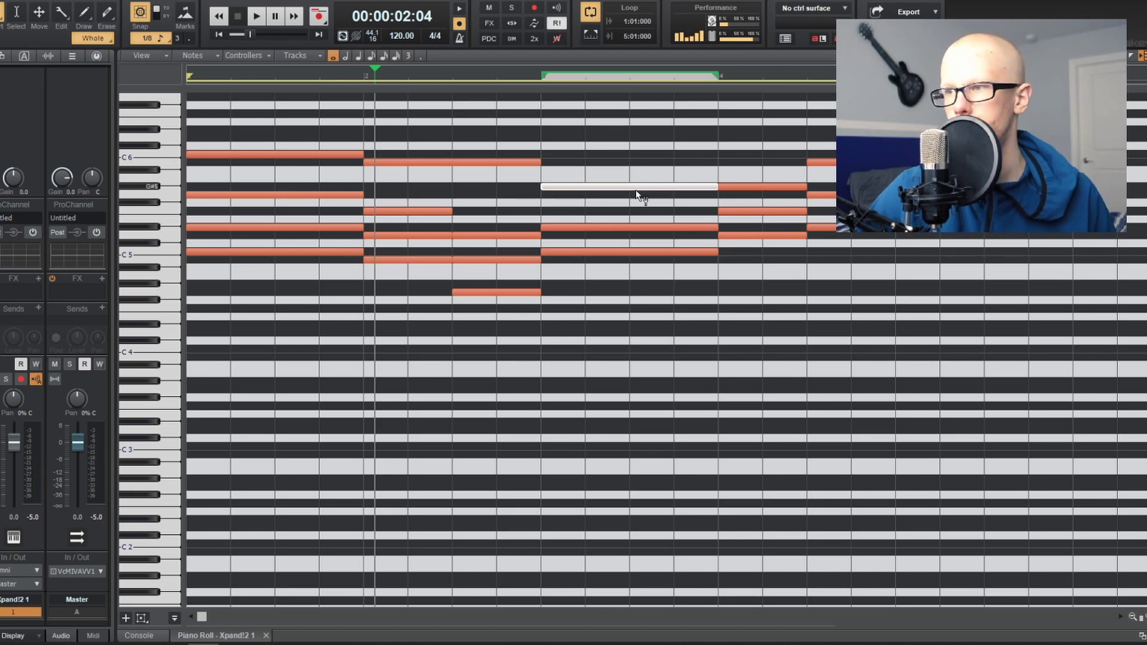
{"action": "left_click_drag", "start_coordinate": [638, 193], "coordinate": [641, 284]}
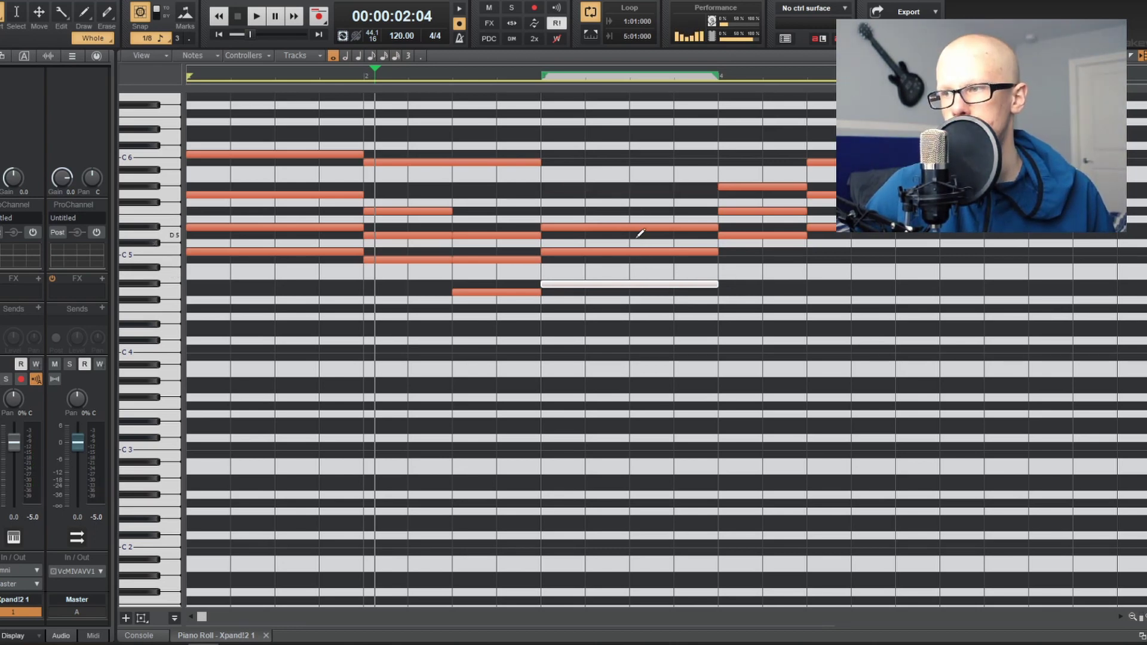
{"action": "left_click_drag", "start_coordinate": [627, 288], "coordinate": [623, 190]}
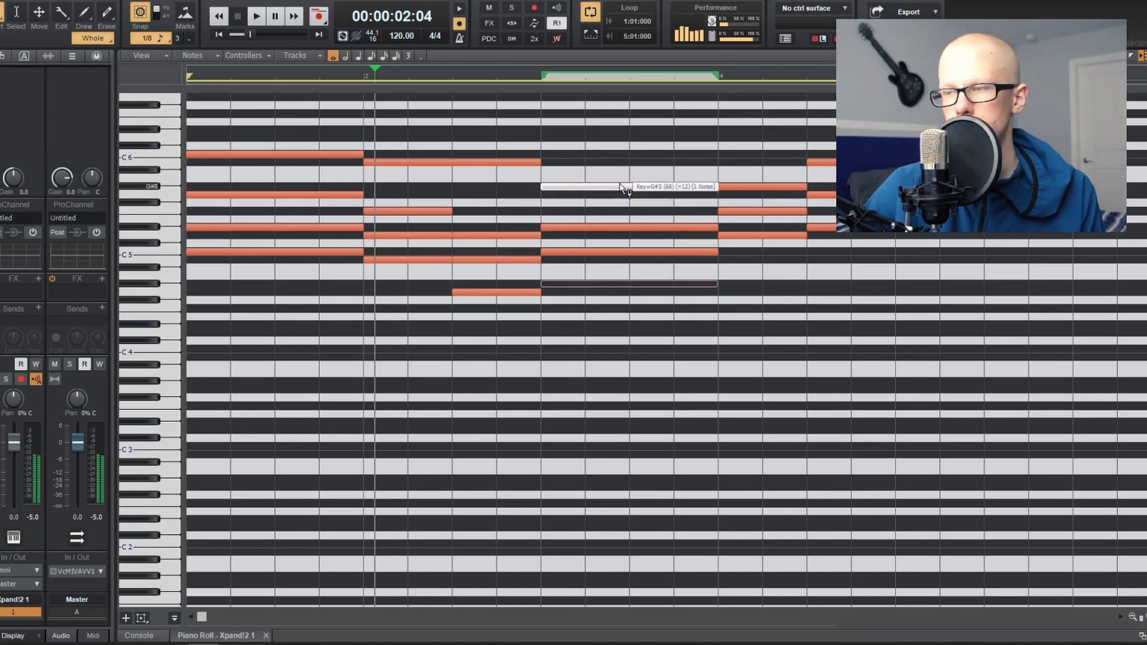
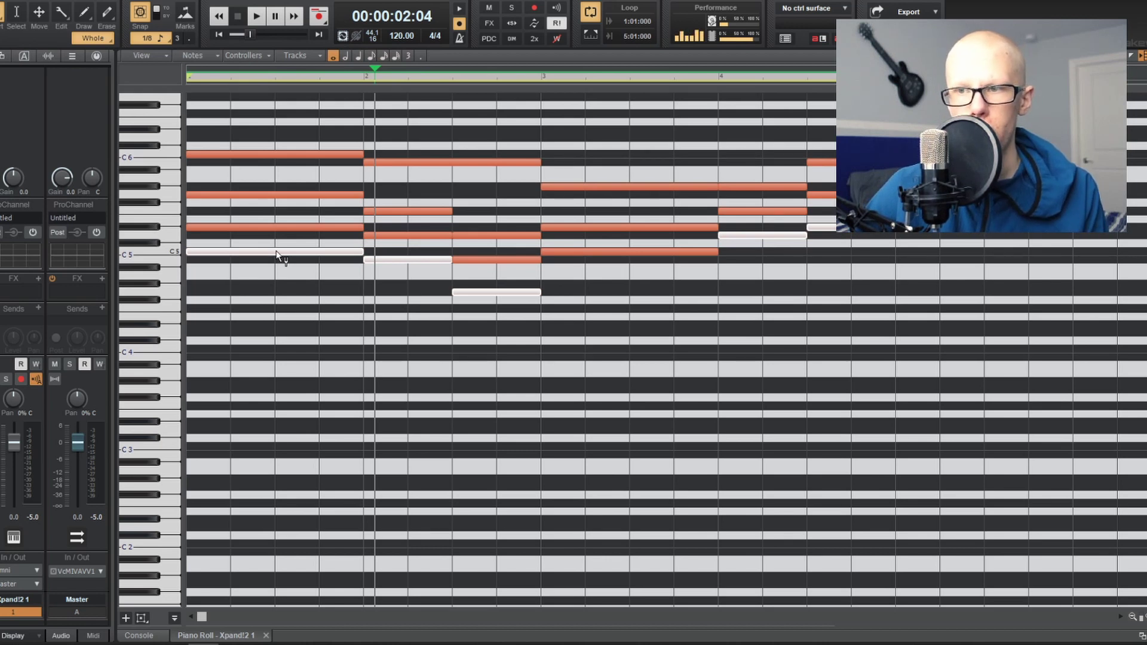
- Duplicate the bass notes of all four bars one octave lower, starting with C4 in bar 1, and play back the result
{"action": "left_click_drag", "start_coordinate": [276, 255], "coordinate": [262, 349]}
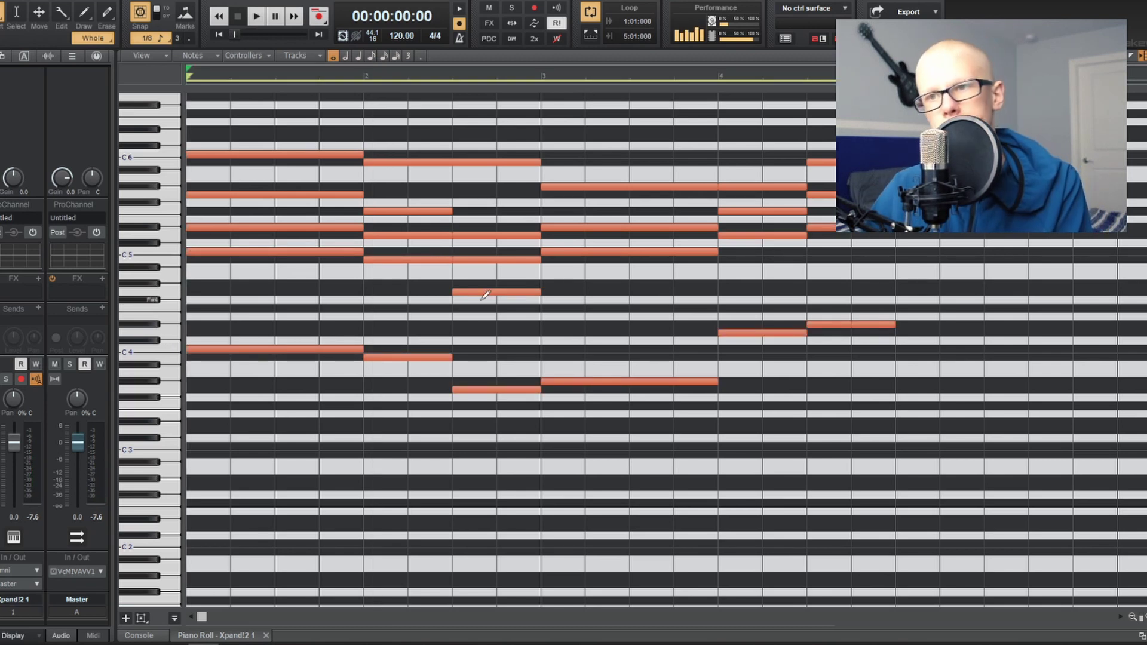
{"action": "key", "text": "space"}
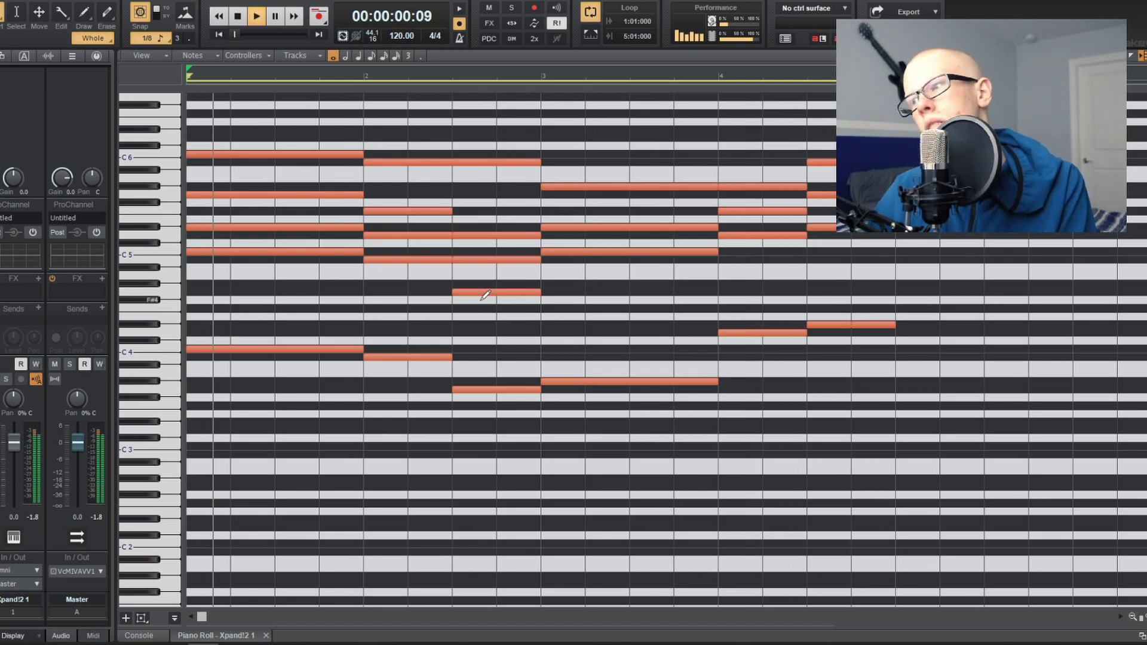
{"action": "key", "text": "space"}
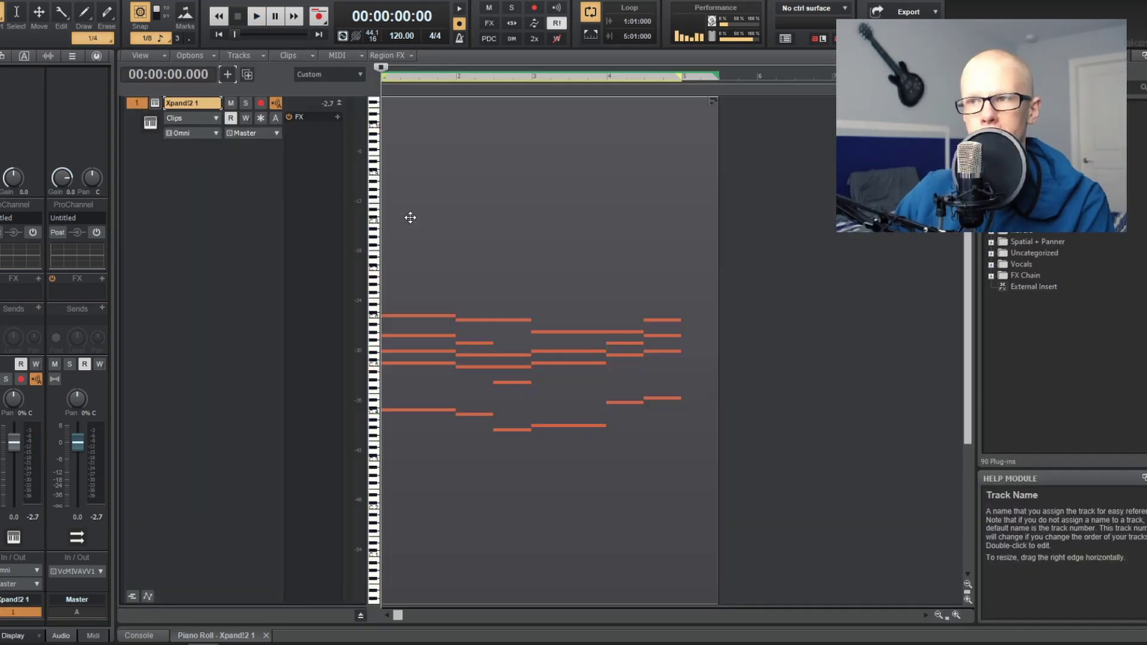
- Transpose the whole Xpand!2 clip up 2 half-steps and play it from the start
{"action": "left_click", "coordinate": [110, 2]}
{"action": "left_click", "coordinate": [131, 48]}
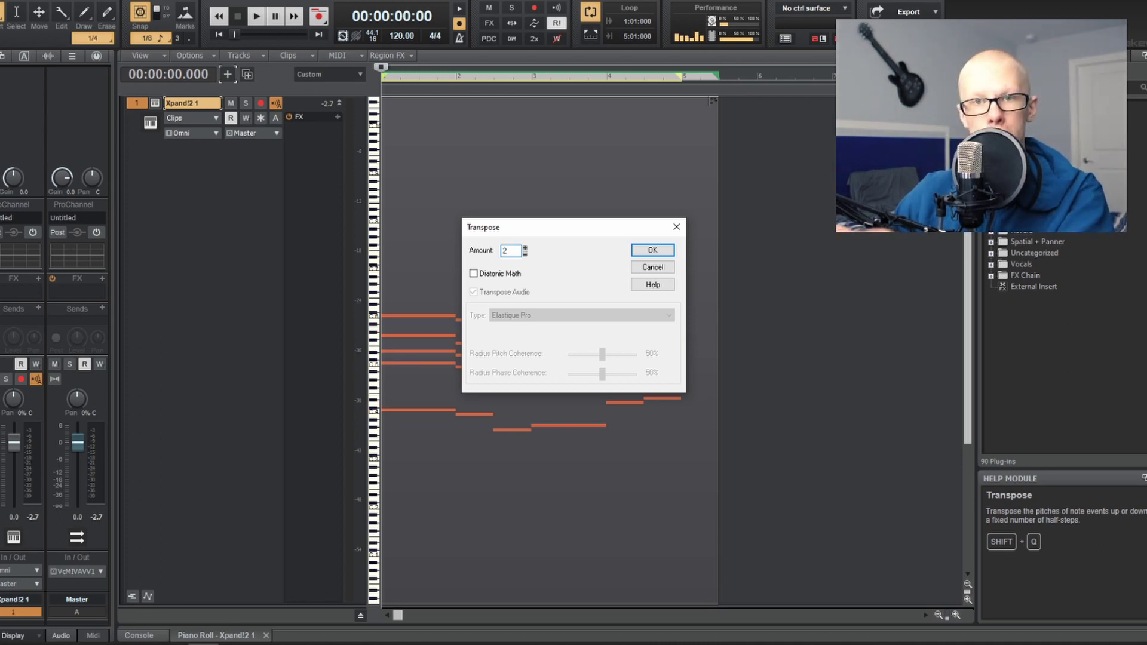
{"action": "key", "text": "Return"}
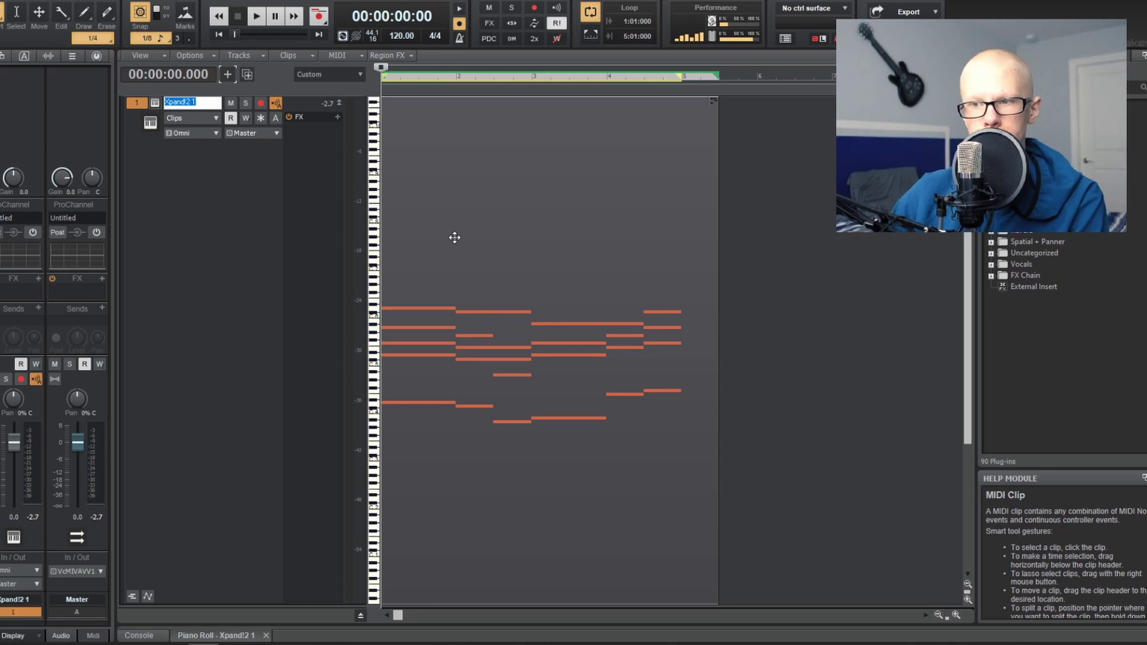
{"action": "key", "text": "space"}
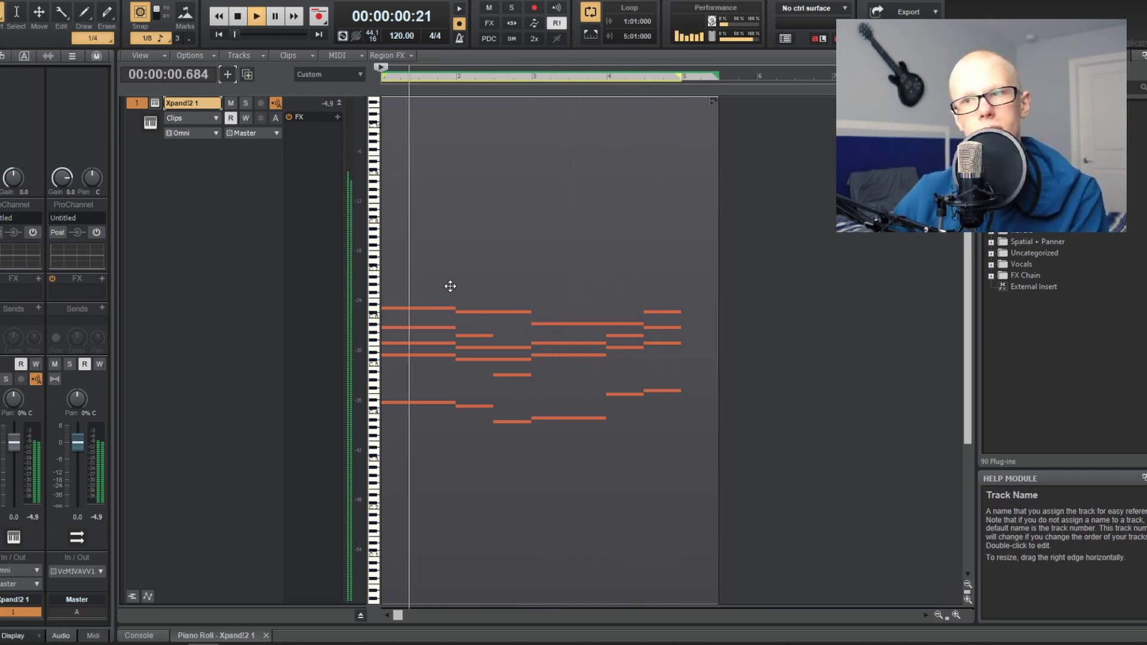
{"action": "key", "text": "space"}
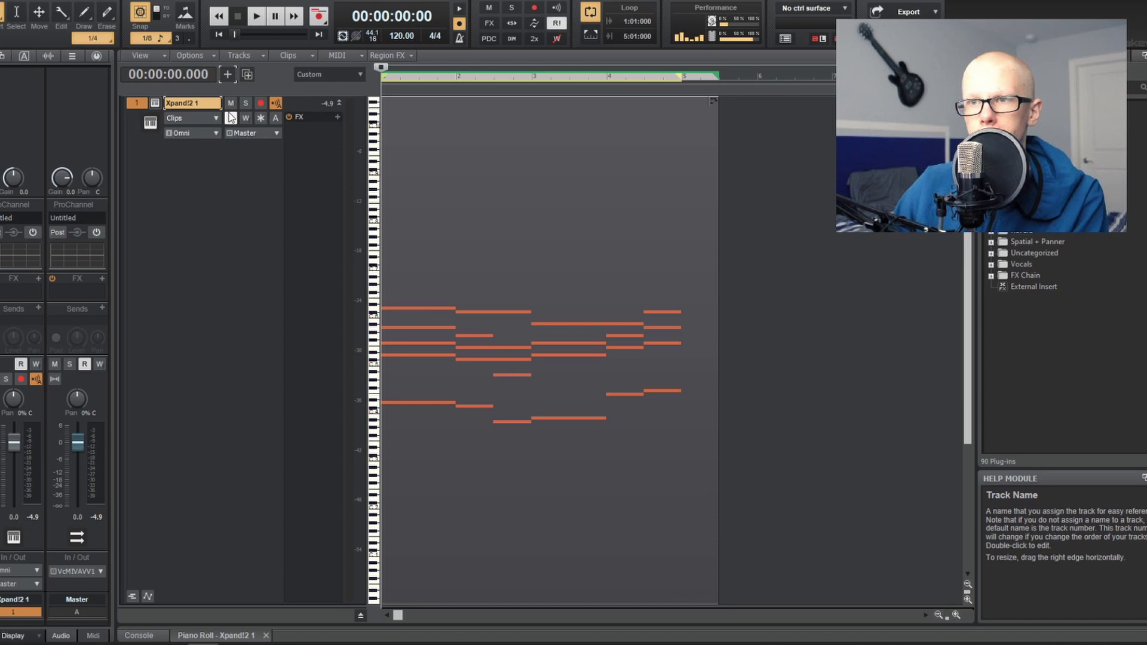
- Add one audio track with its input set to None
{"action": "left_click", "coordinate": [227, 74]}
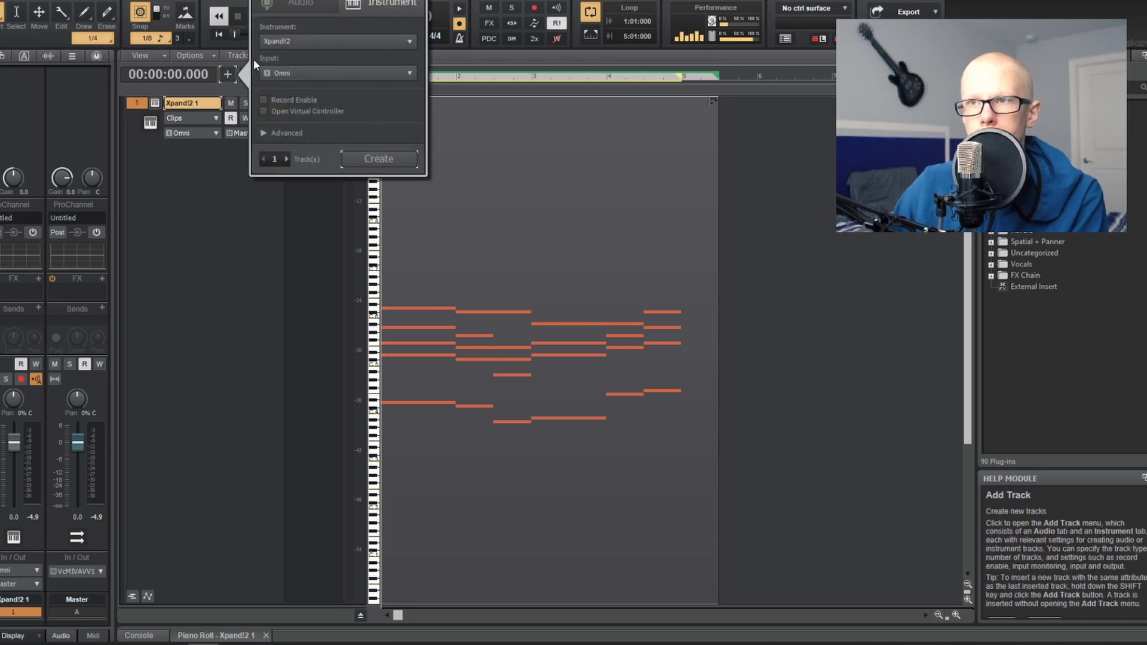
{"action": "left_click", "coordinate": [301, 6]}
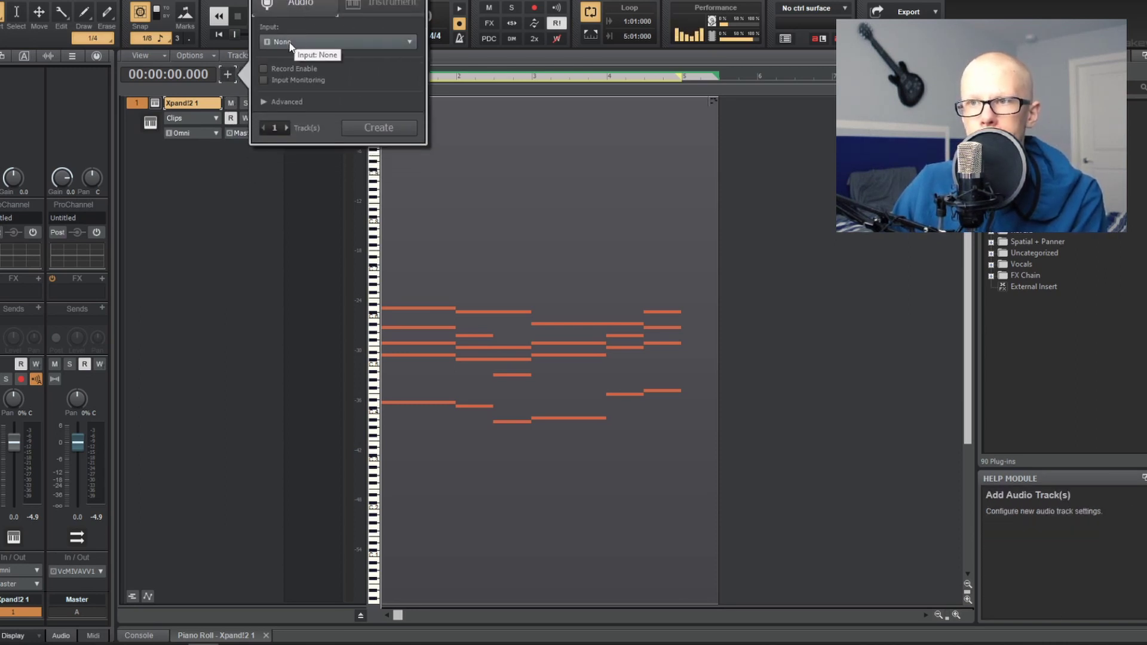
{"action": "left_click", "coordinate": [372, 128]}
{"action": "key", "text": "f"}
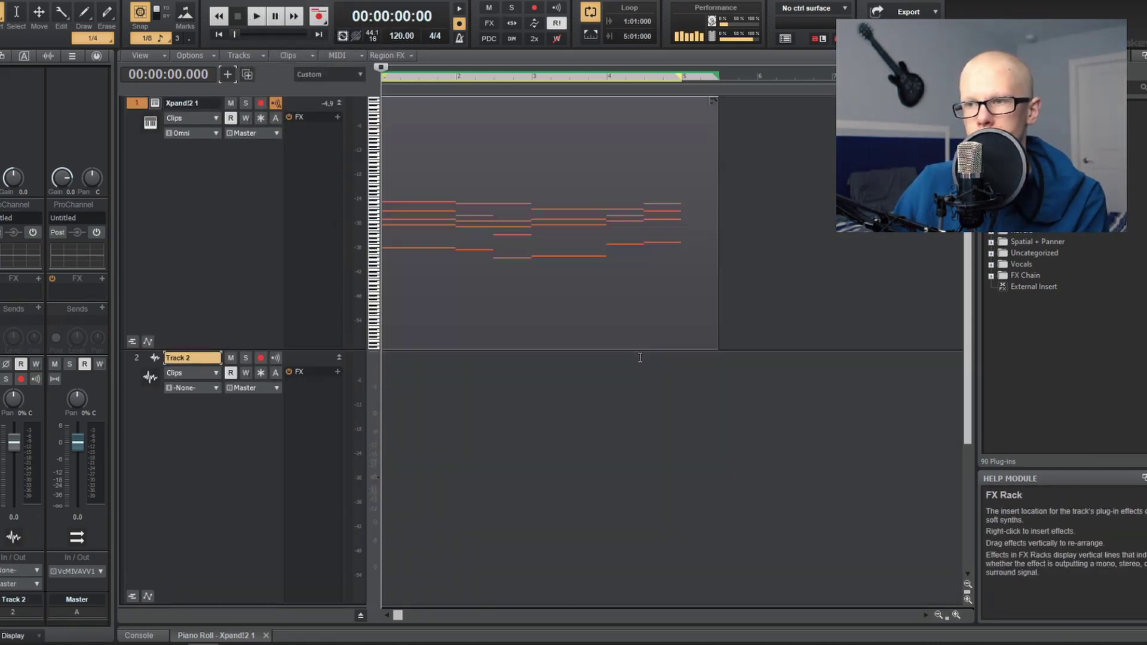
- Trim the end of the Xpand!2 MIDI clip to the start of bar 5 and apply Retrograde to it
{"action": "left_click", "coordinate": [266, 261]}
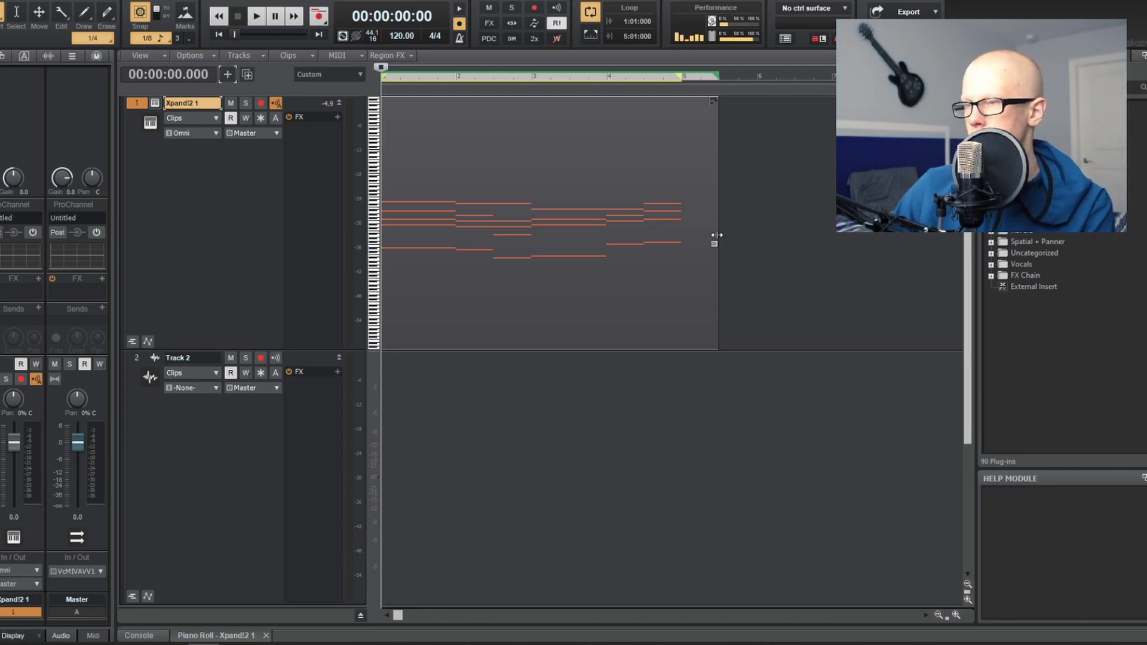
{"action": "left_click_drag", "start_coordinate": [716, 235], "coordinate": [686, 232]}
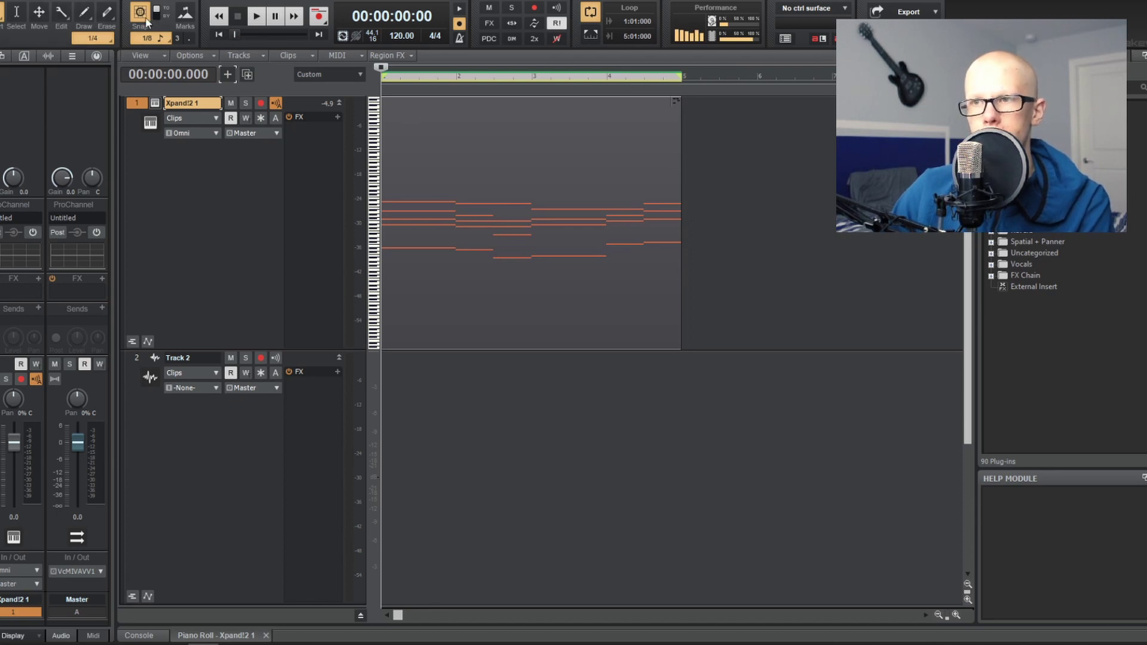
{"action": "left_click", "coordinate": [101, 2]}
{"action": "left_click", "coordinate": [123, 124]}
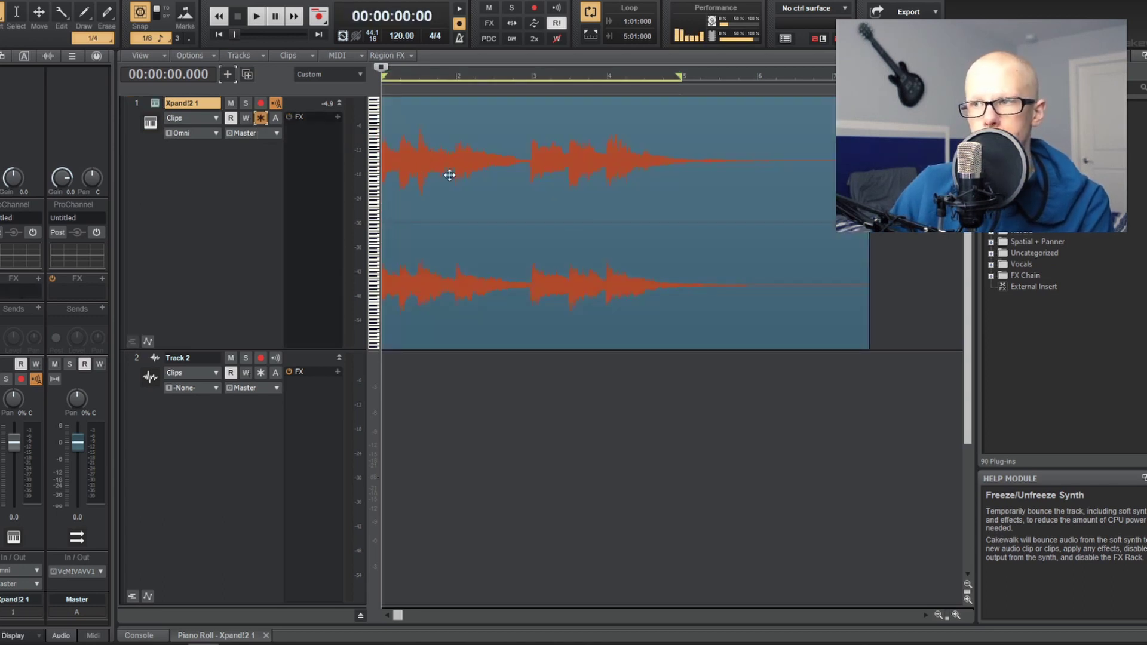
- Trim the frozen Xpand!2 audio to end at bar 5 and copy it onto Track 2, aligned with the project start
{"action": "left_click_drag", "start_coordinate": [869, 155], "coordinate": [683, 154]}
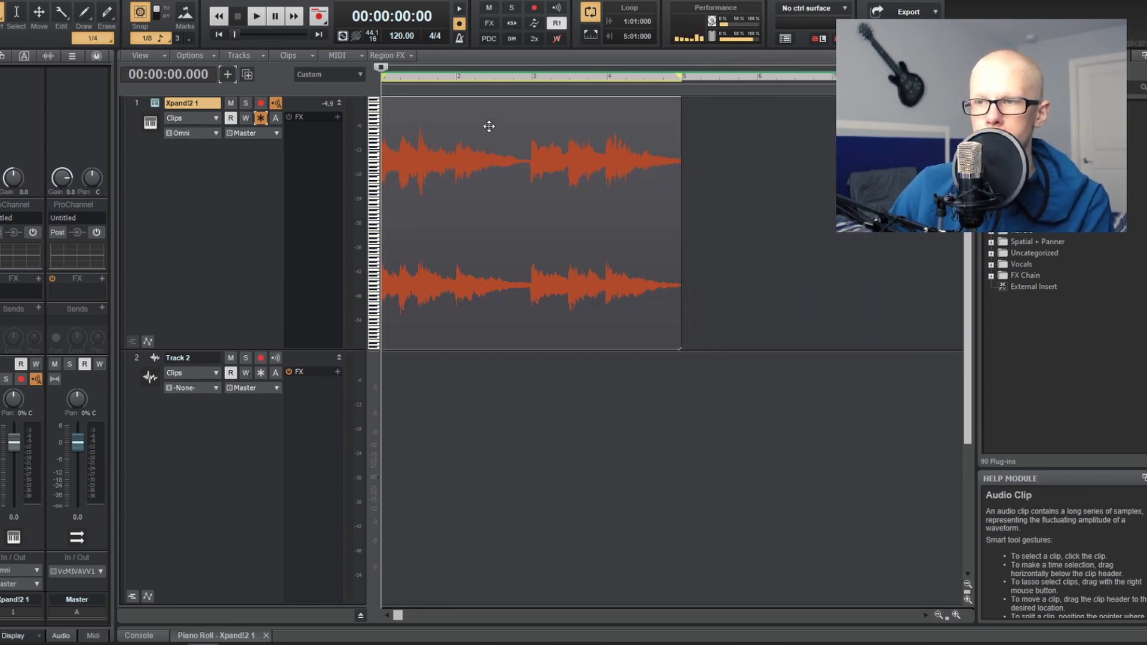
{"action": "left_click_drag", "start_coordinate": [484, 246], "coordinate": [390, 422]}
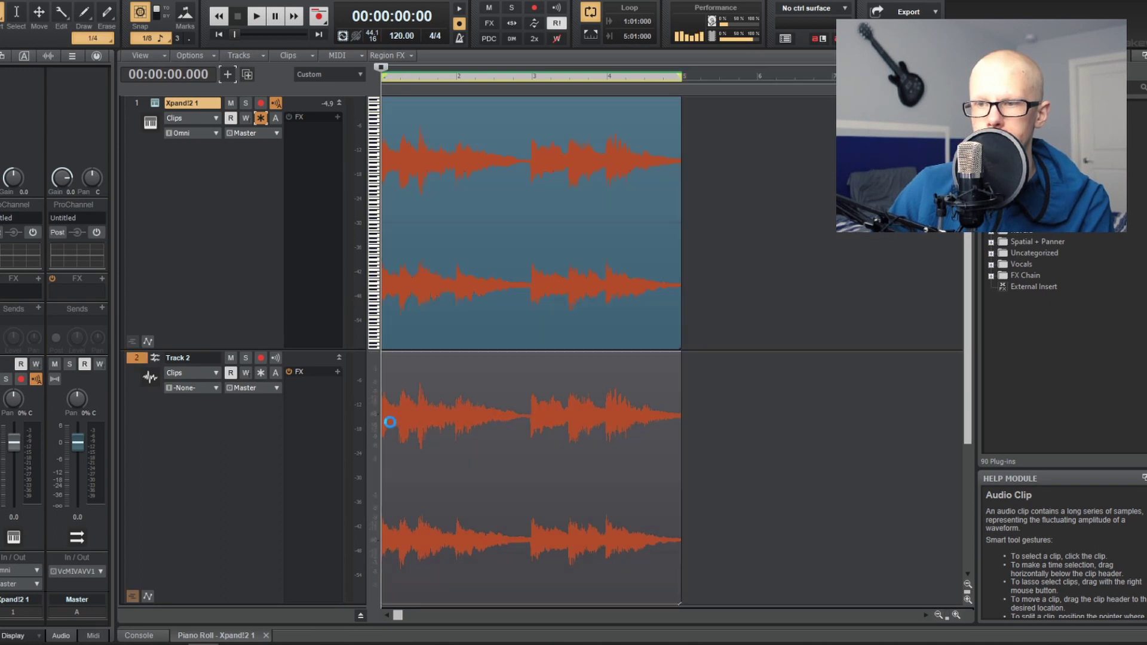
{"action": "left_click", "coordinate": [270, 473]}
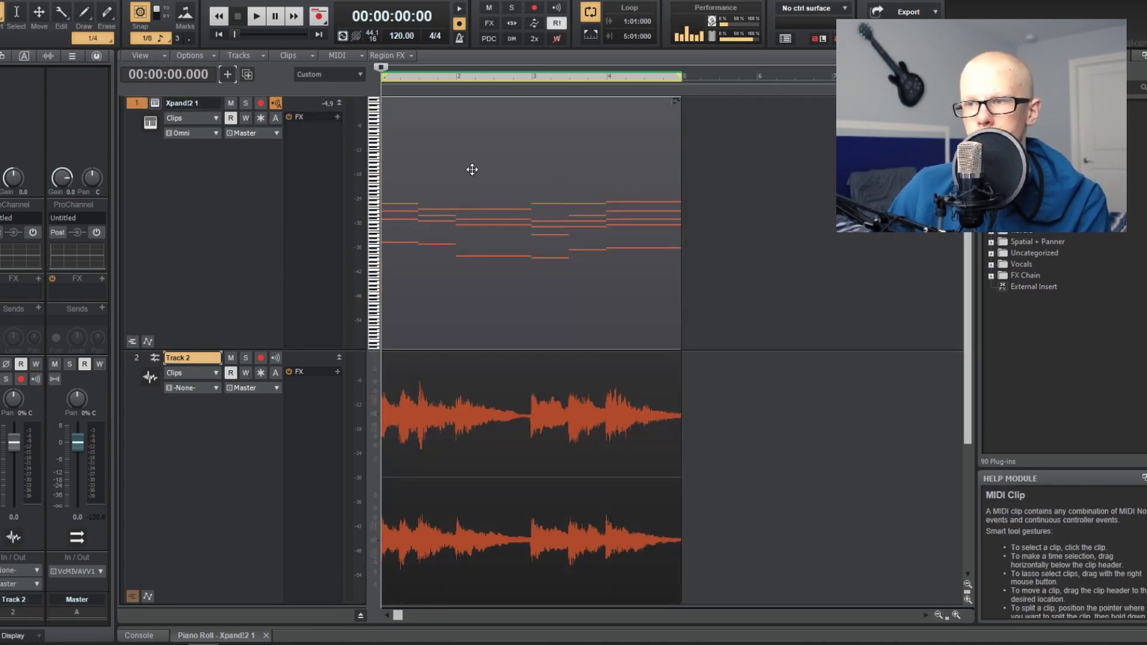
- Apply Retrograde to the MIDI clip again to restore its original order, and reverse the audio clip on Track 2
{"action": "left_click", "coordinate": [95, 1]}
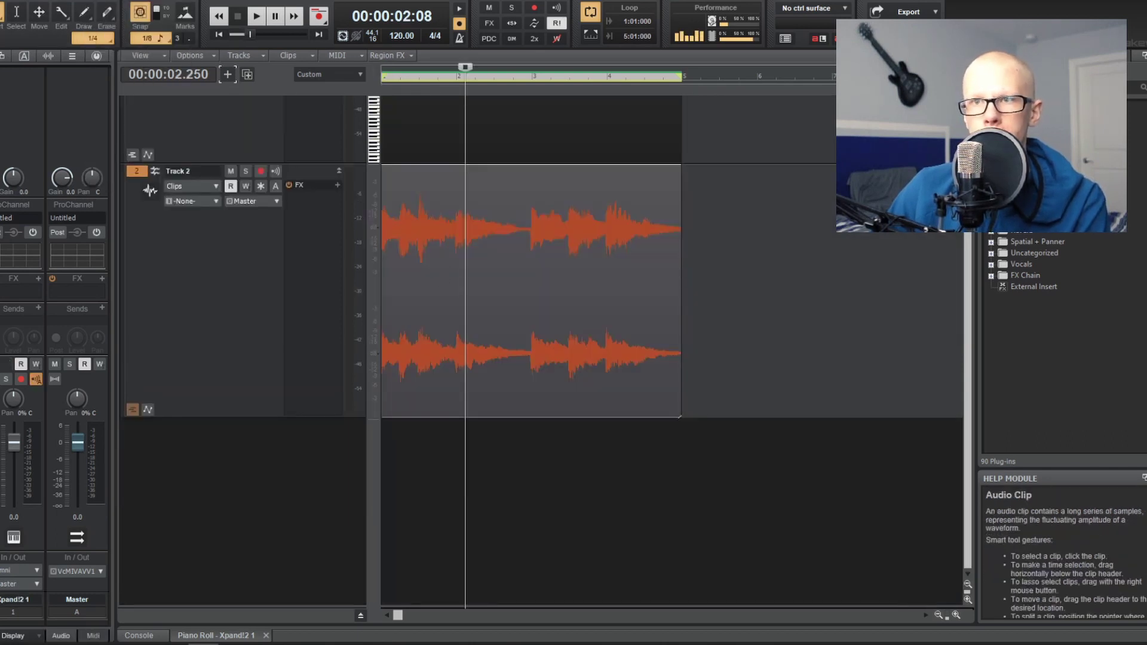
{"action": "left_click", "coordinate": [96, 1]}
{"action": "mouse_move", "coordinate": [107, 6]}
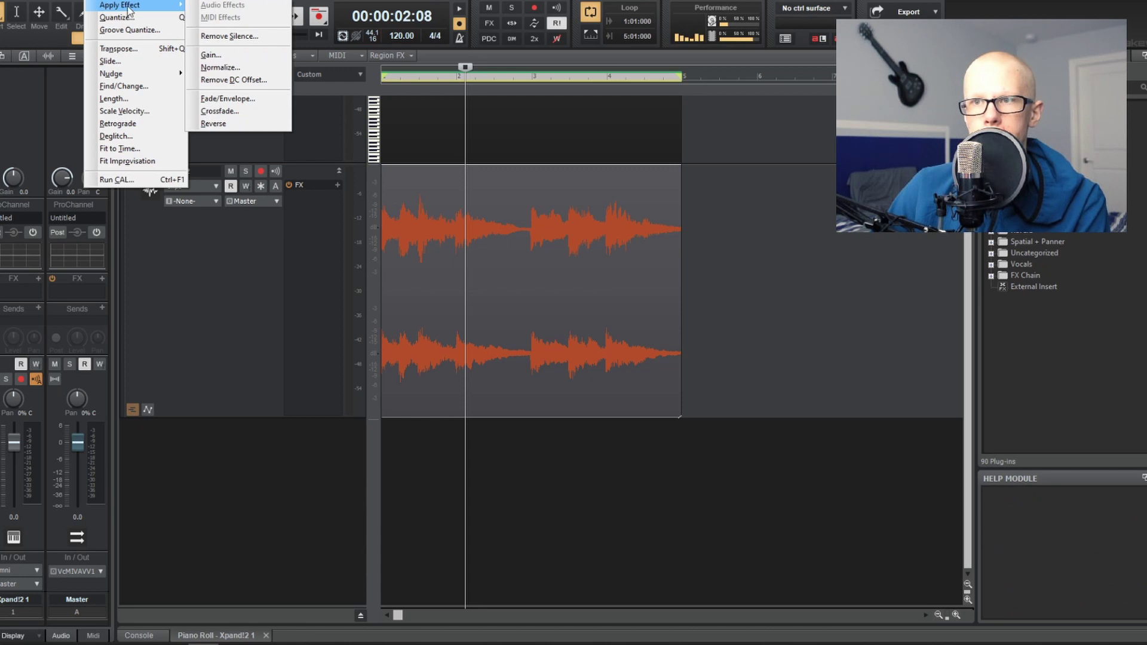
{"action": "left_click", "coordinate": [215, 125]}
- Play both tracks together from the start, and solo Track 2 to hear the reversed audio alone
{"action": "left_click", "coordinate": [260, 247]}
{"action": "key", "text": "w"}
{"action": "key", "text": "space"}
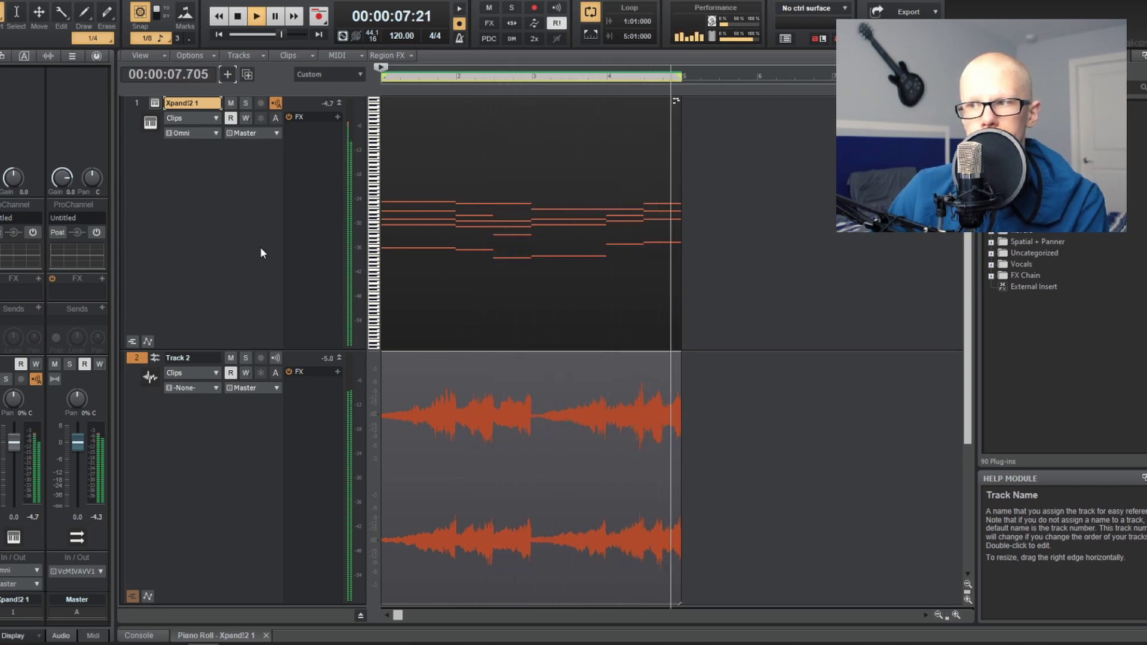
{"action": "key", "text": "space"}
{"action": "left_click", "coordinate": [246, 357]}
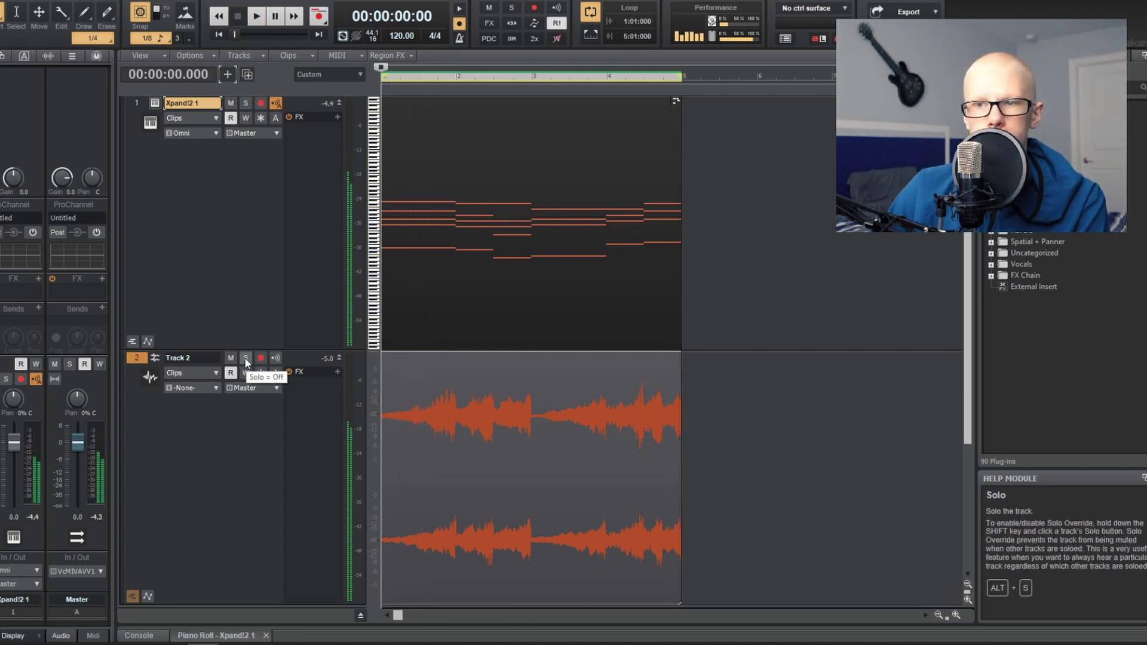
{"action": "key", "text": "space"}
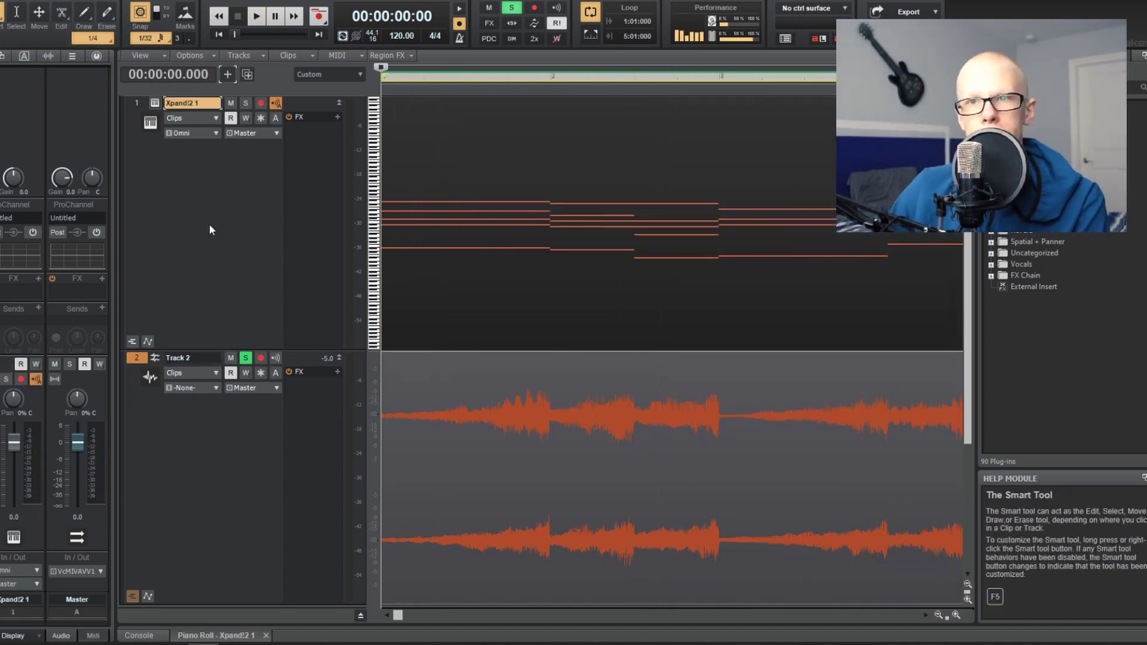
- Split the reversed audio clip on Track 2 at each chord change, plus at beat 4 of bar 4
{"action": "key", "text": "t"}
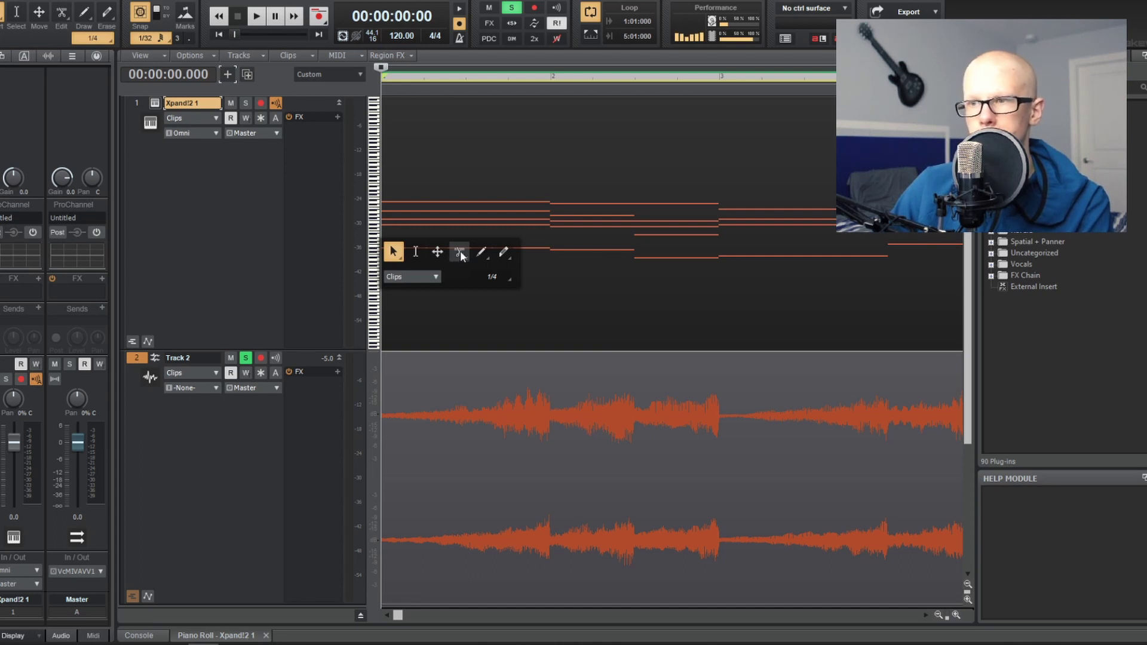
{"action": "left_click", "coordinate": [460, 256]}
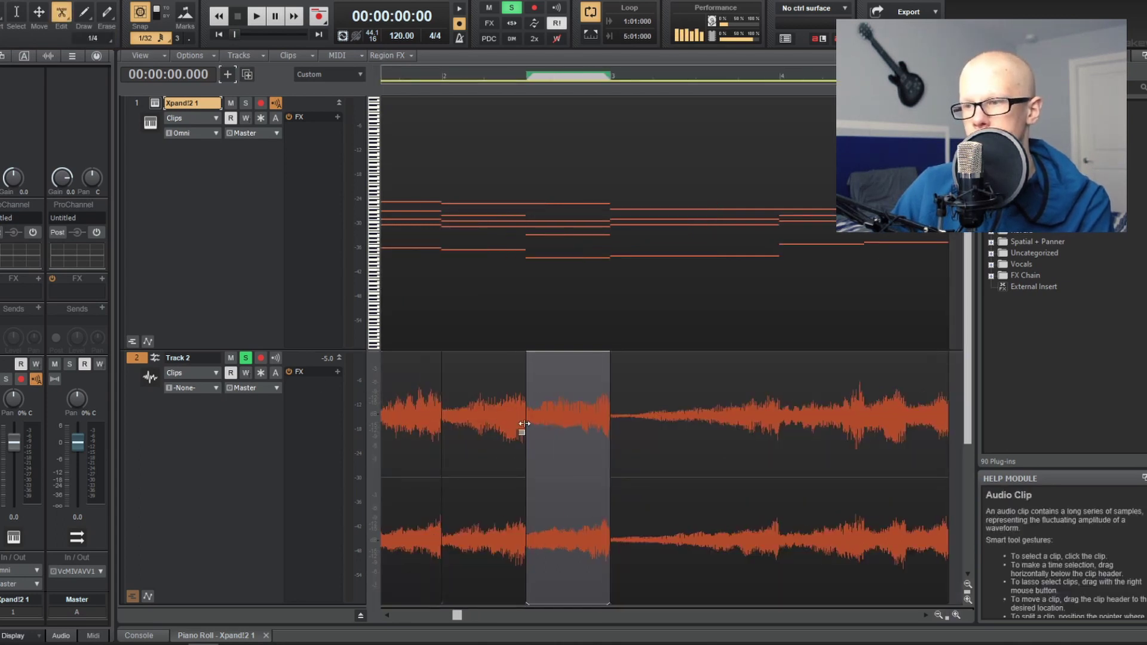
{"action": "scroll", "coordinate": [565, 416], "scroll_direction": "right", "scroll_amount": 3}
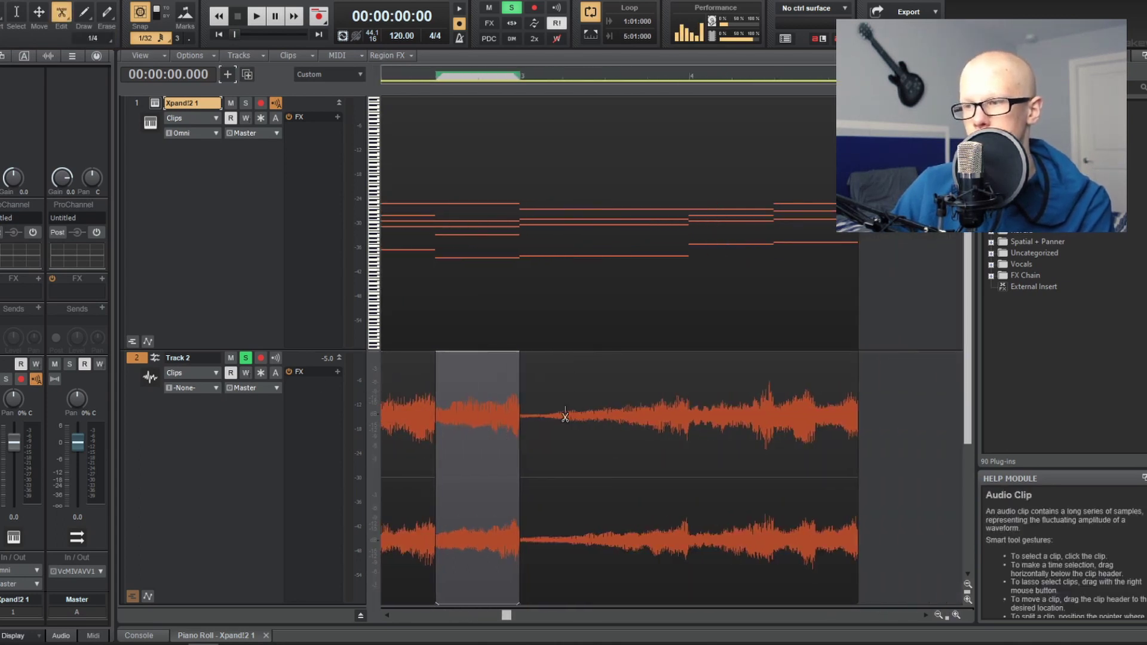
{"action": "left_click", "coordinate": [693, 409]}
{"action": "scroll", "coordinate": [689, 420], "scroll_direction": "right", "scroll_amount": 3}
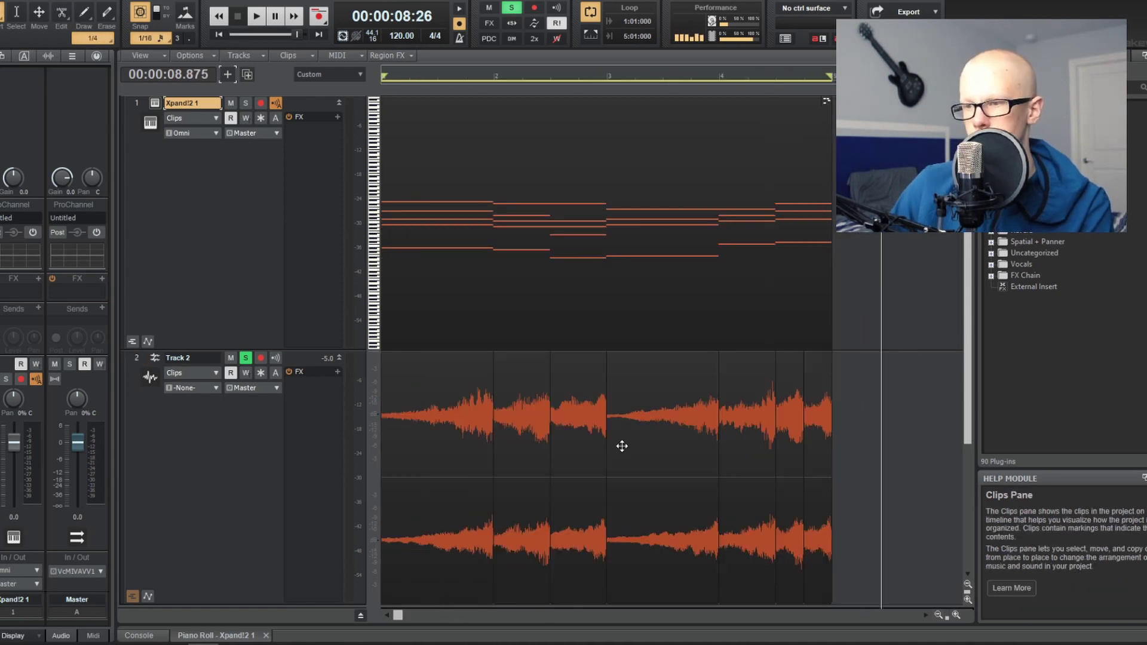
- Add fade-ins of about two beats to all the split clips on Track 2, and play the result from the start
{"action": "key", "text": "t"}
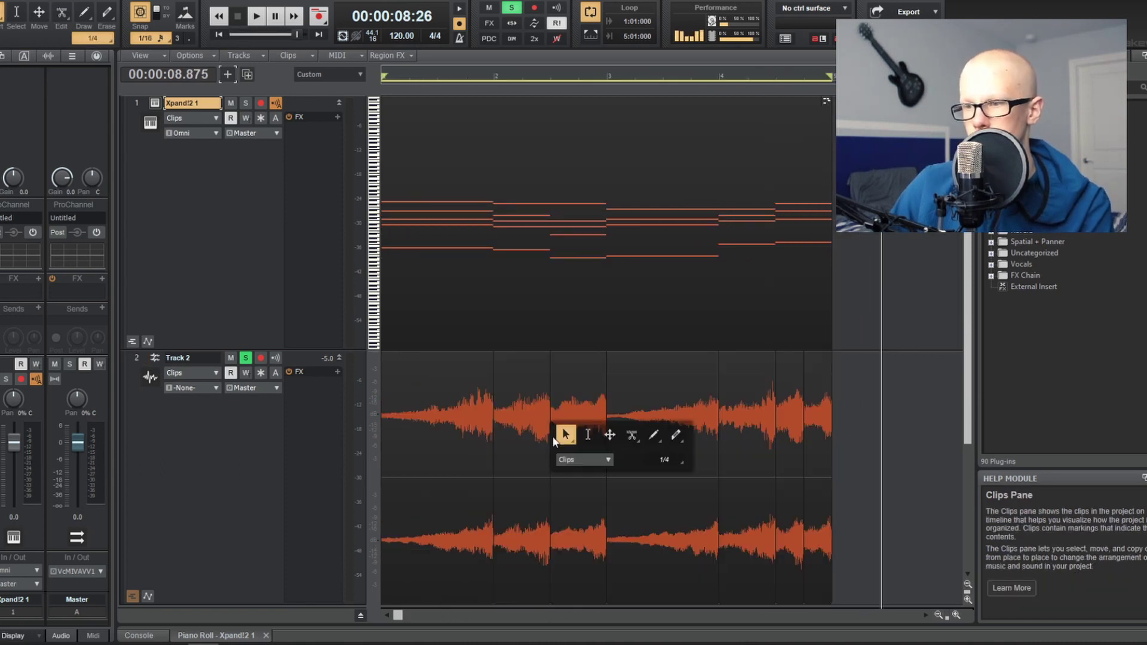
{"action": "left_click", "coordinate": [325, 447]}
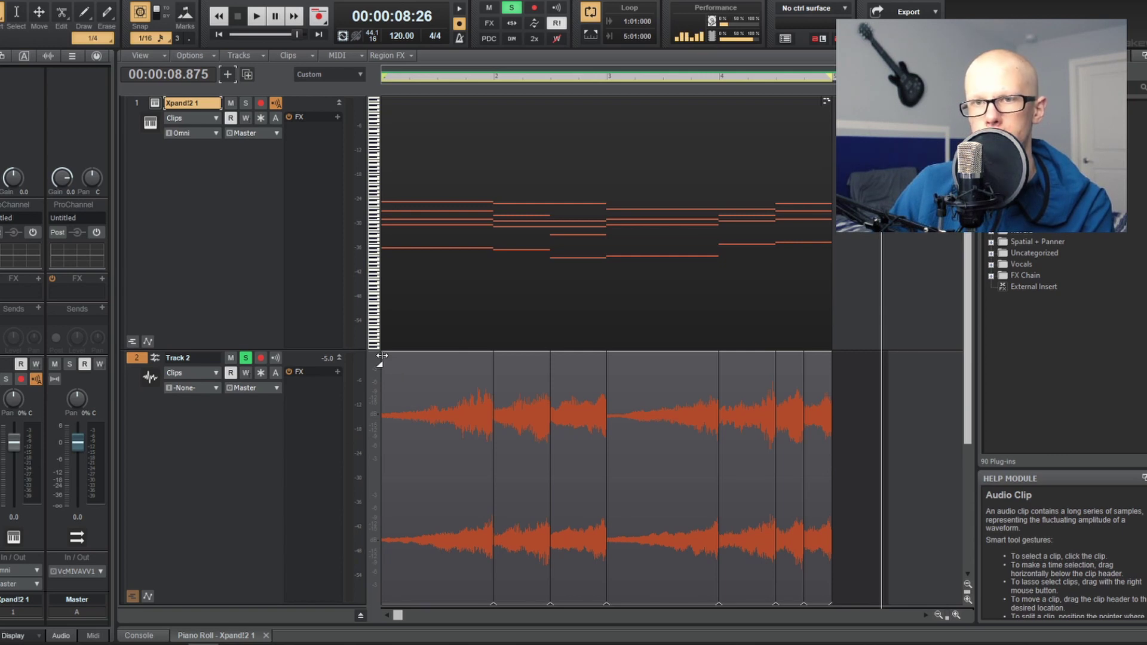
{"action": "left_click_drag", "start_coordinate": [383, 354], "coordinate": [436, 345]}
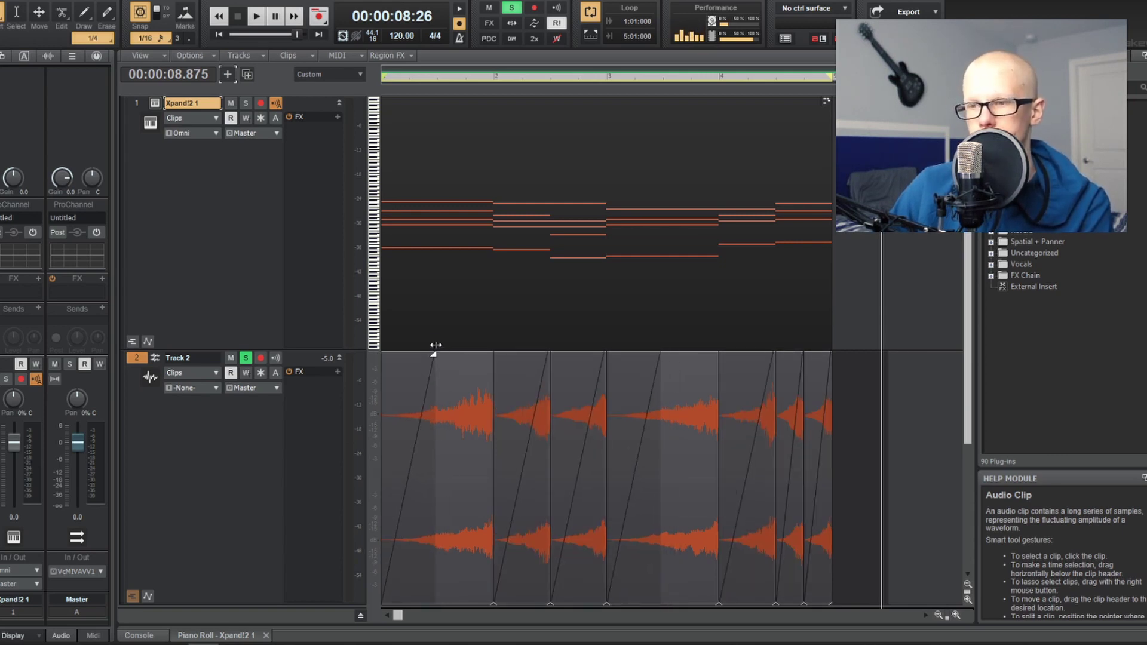
{"action": "key", "text": "w"}
{"action": "key", "text": "space"}
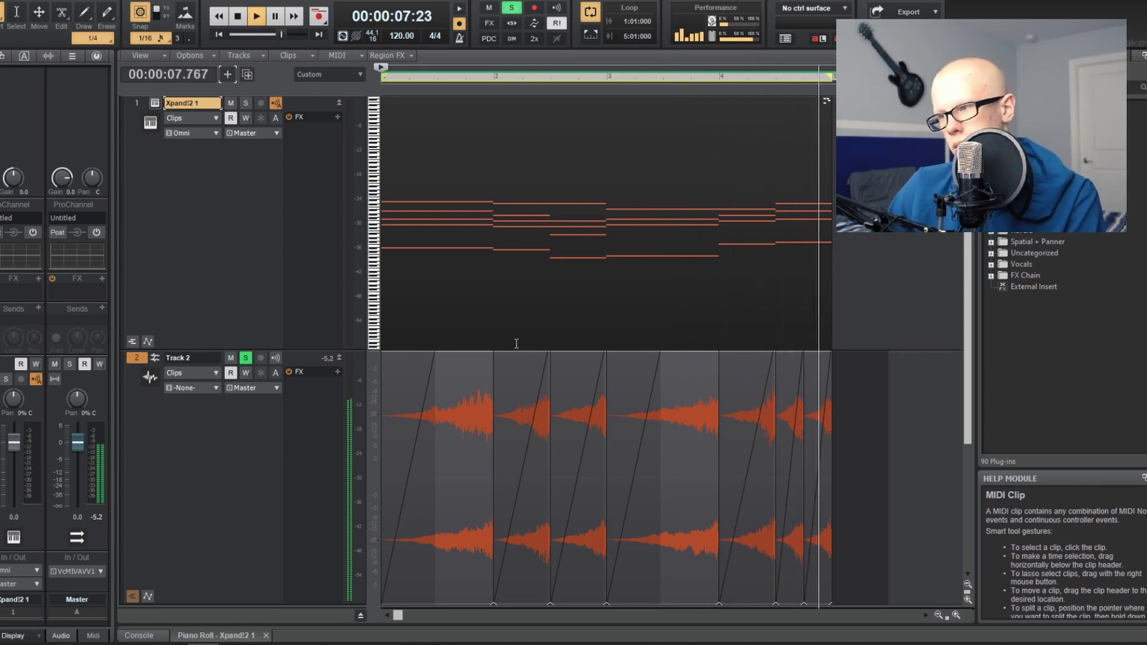
{"action": "key", "text": "space"}
- Add very short fade-outs at the ends of all the Track 2 clips, and play them back
{"action": "key", "text": "ctrl+Right"}
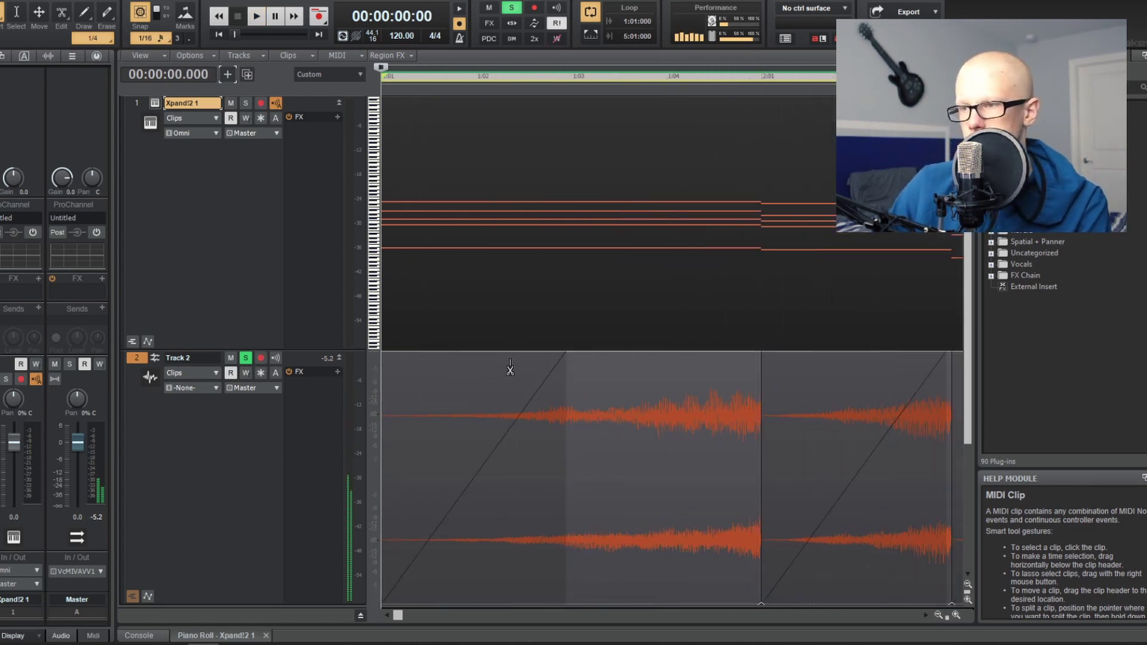
{"action": "scroll", "coordinate": [716, 365], "scroll_direction": "up", "scroll_amount": 3}
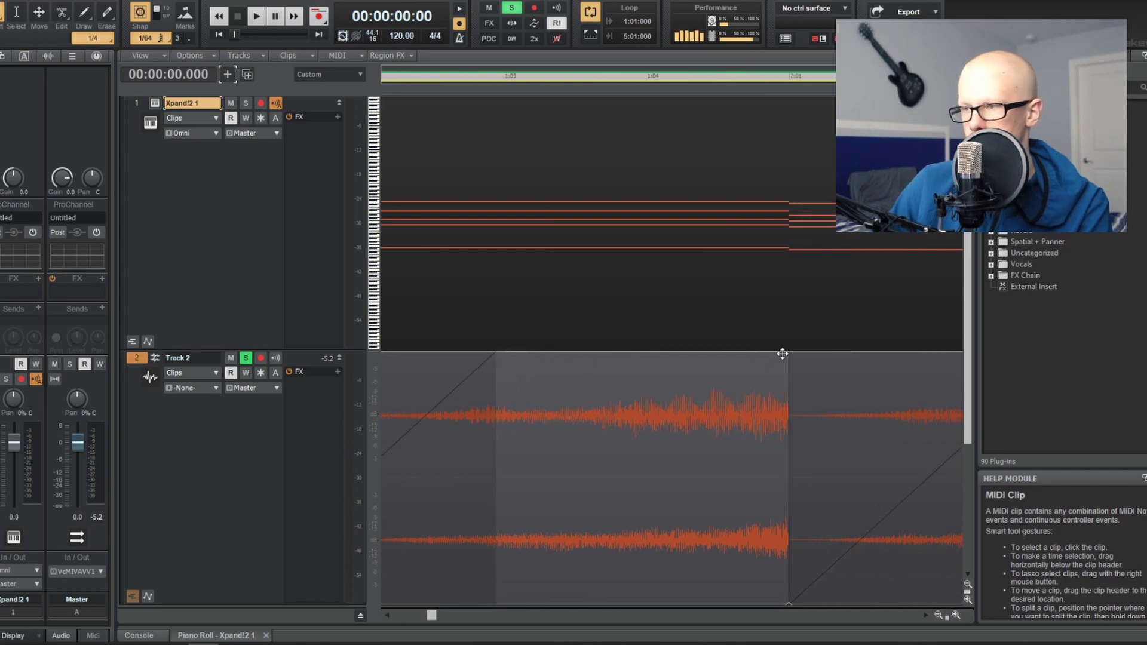
{"action": "left_click_drag", "start_coordinate": [785, 356], "coordinate": [770, 357]}
{"action": "scroll", "coordinate": [768, 366], "scroll_direction": "down", "scroll_amount": 3}
{"action": "key", "text": "space"}
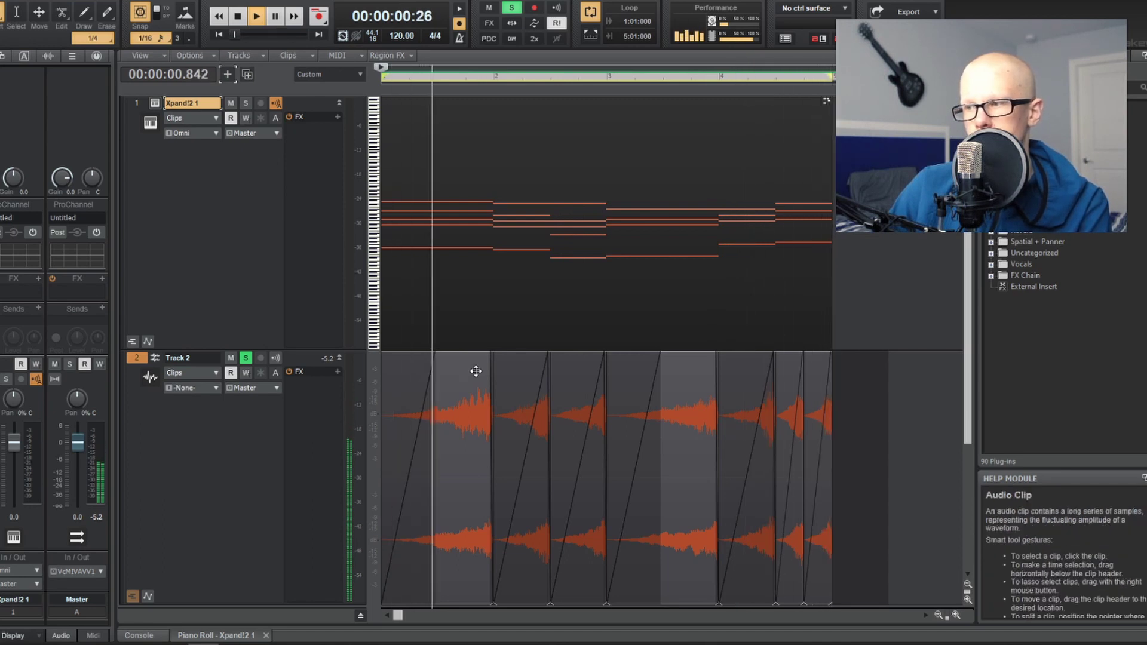
- Shorten the reversed clips in bars 1 and 3 to start around beat 3, and play them together with the soloed Xpand!2 chords
{"action": "scroll", "coordinate": [788, 364], "scroll_direction": "up", "scroll_amount": 3}
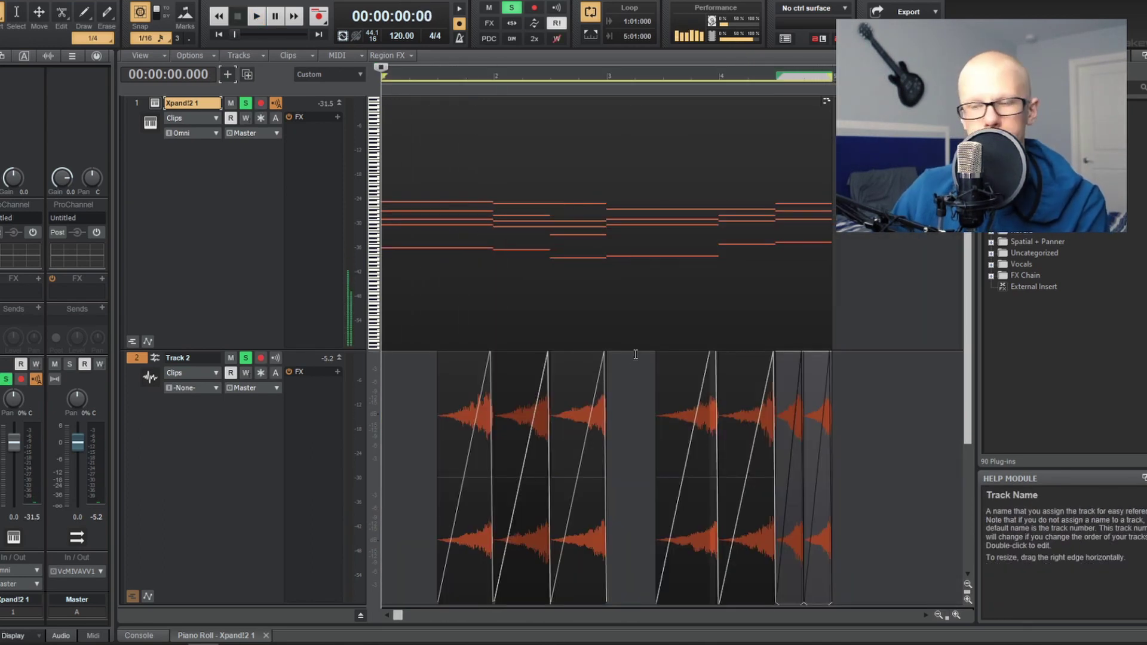
{"action": "key", "text": "space"}
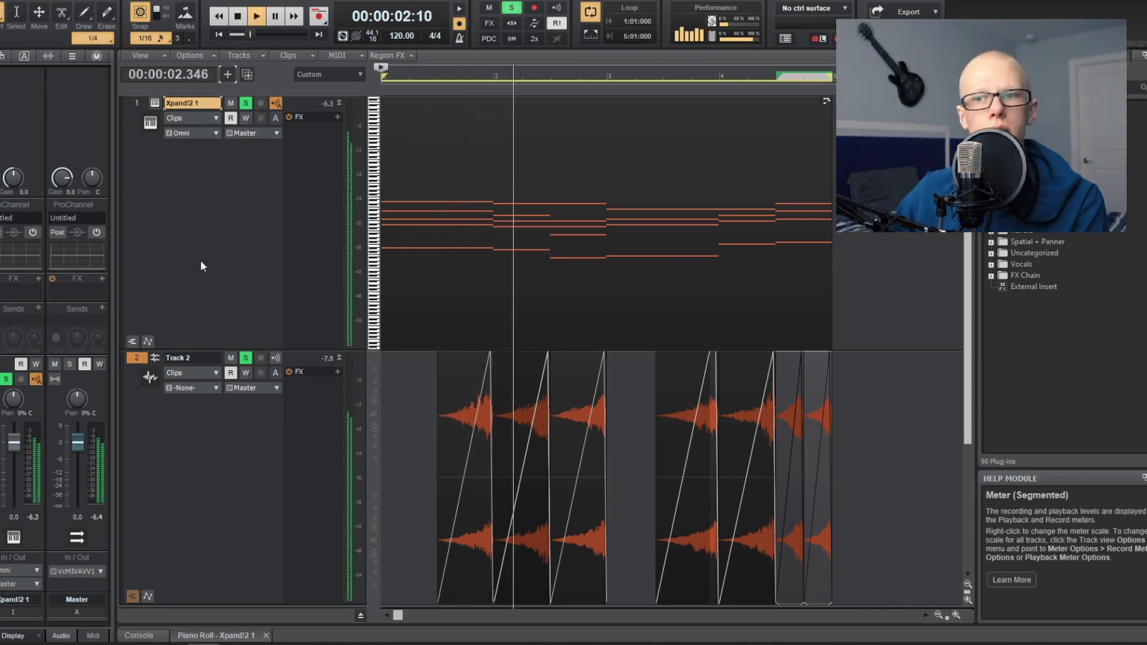
{"action": "left_click", "coordinate": [232, 429]}
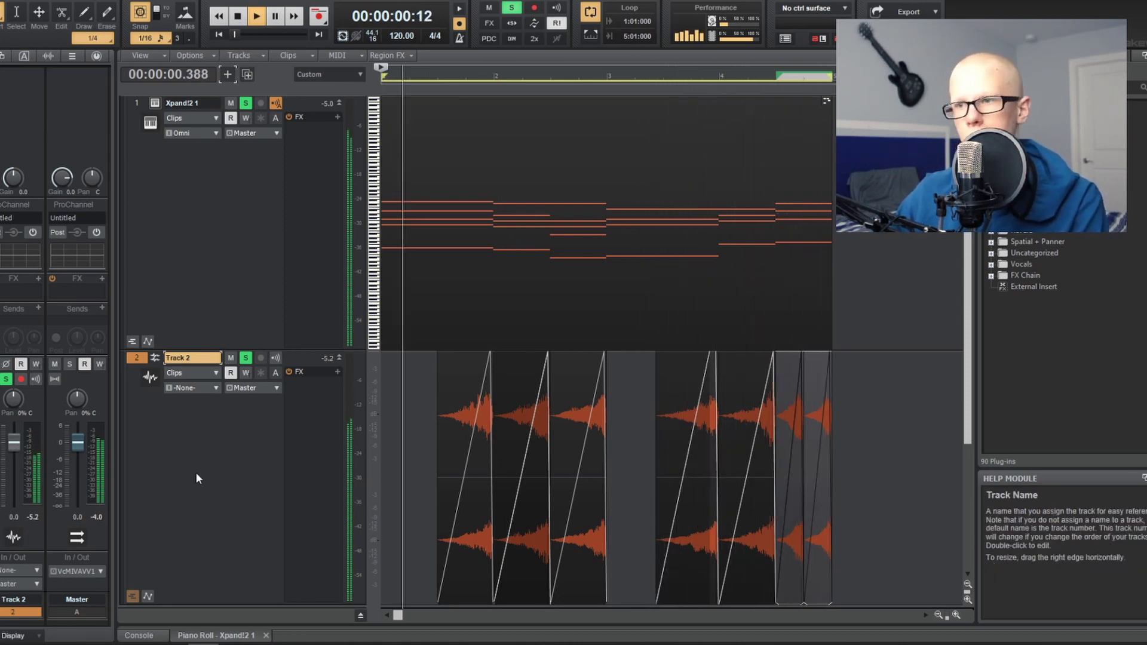
{"action": "key", "text": "space"}
- Lower Track 2's volume to -9.1 dB and compare its channel strip with the Xpand!2 track's
{"action": "key", "text": "i"}
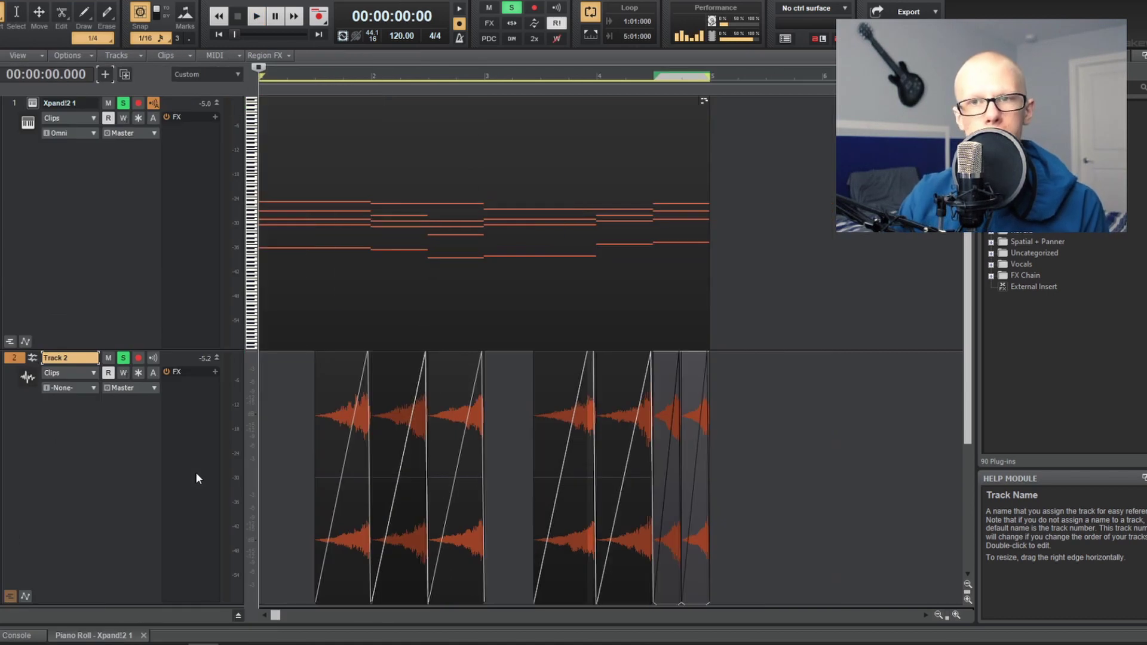
{"action": "key", "text": "i"}
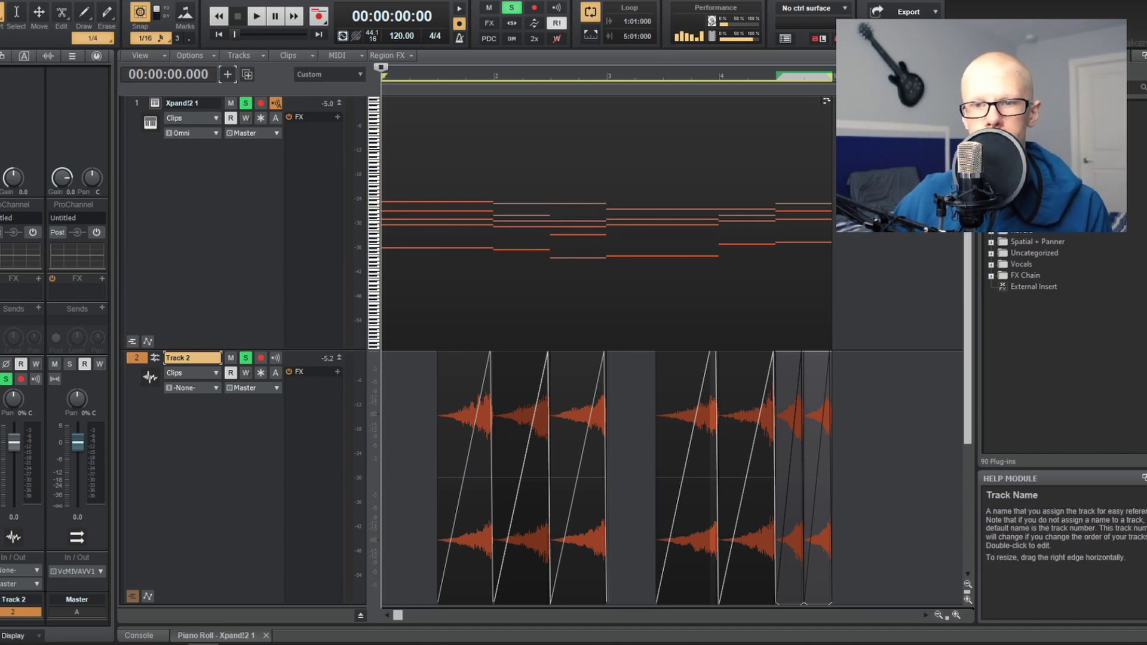
{"action": "left_click_drag", "start_coordinate": [13, 454], "coordinate": [14, 467]}
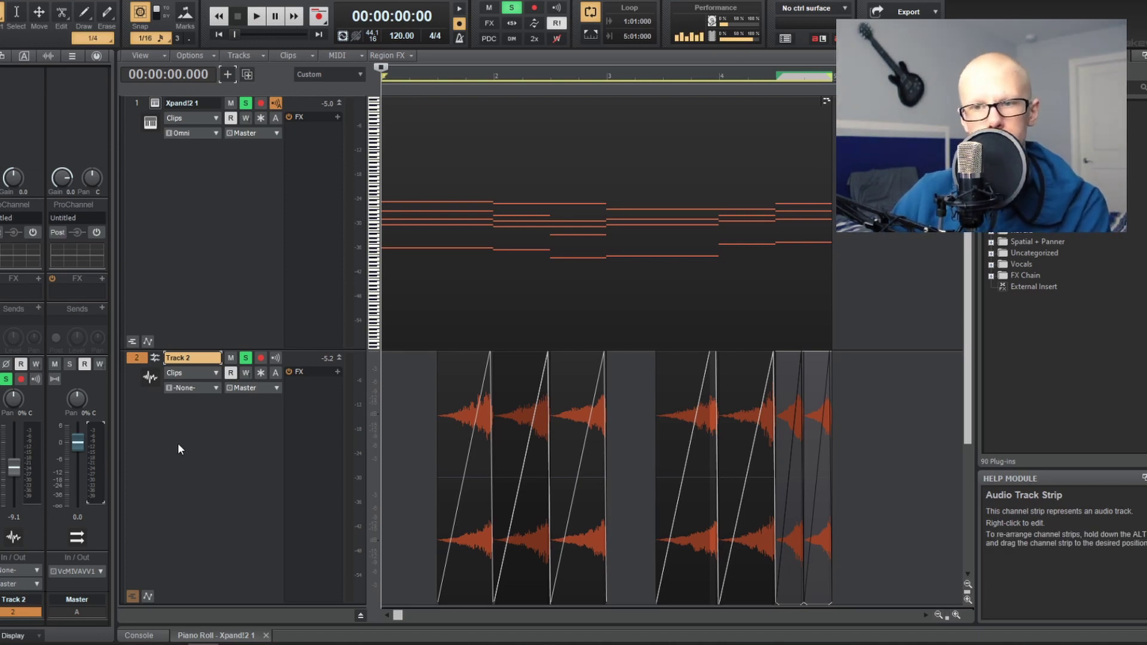
{"action": "key", "text": "Up"}
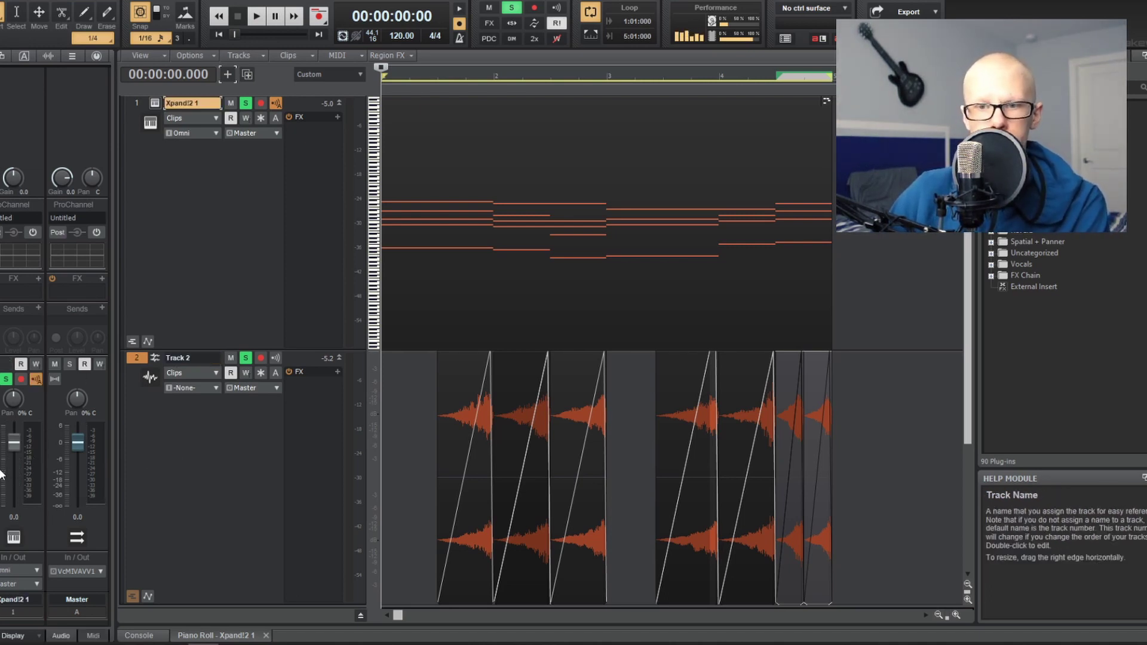
{"action": "key", "text": "Down"}
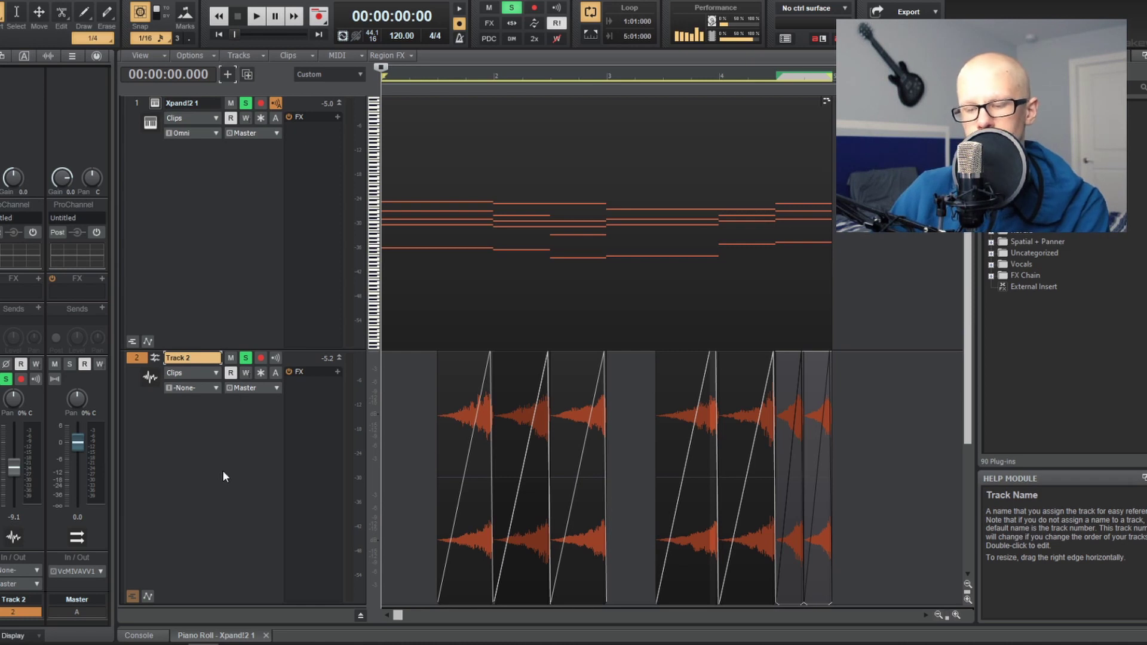
- Examine the Xpand!2 1, Track 2 and Master channels in the full-size Console, and return to the track view
{"action": "key", "text": "alt+2"}
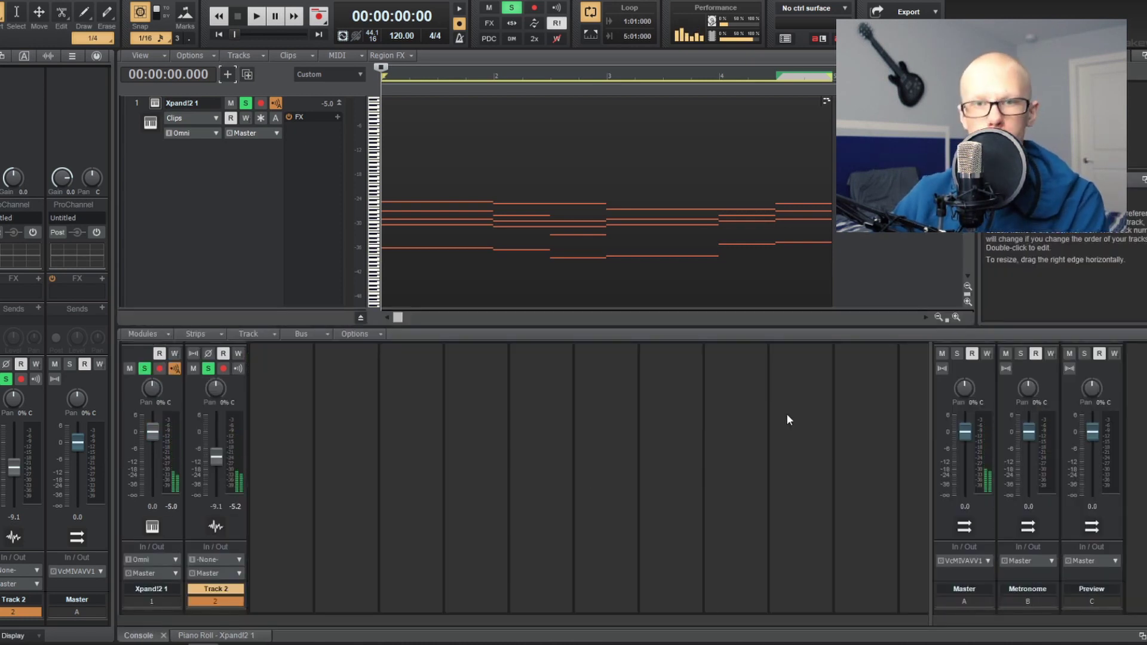
{"action": "key", "text": "shift+d"}
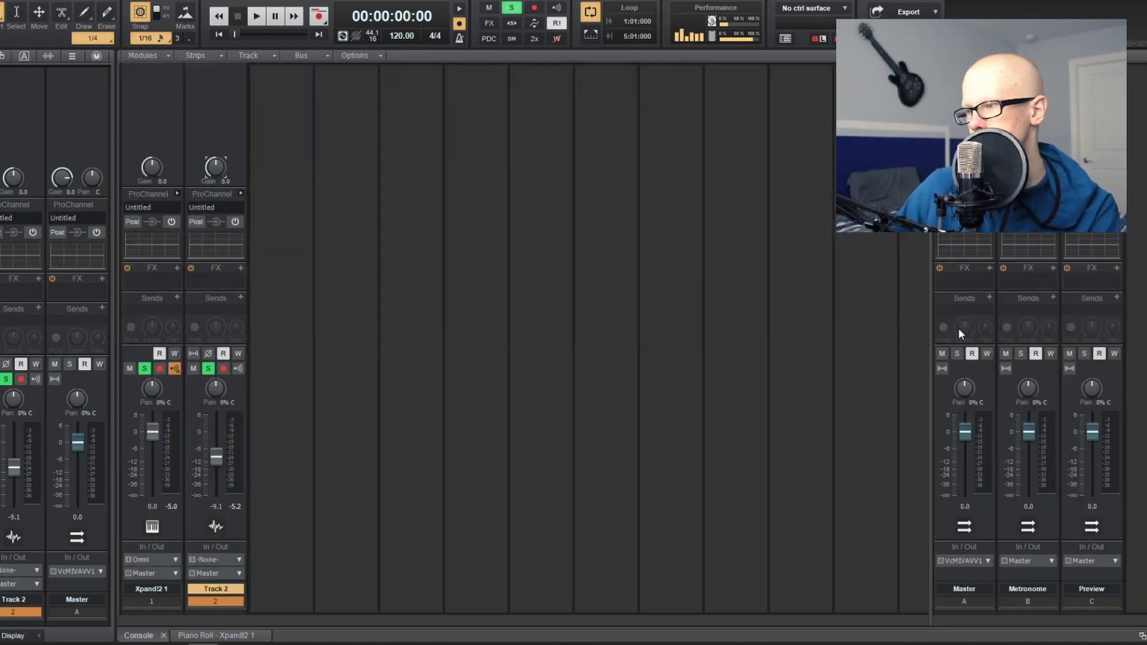
{"action": "left_click", "coordinate": [152, 590]}
{"action": "left_click", "coordinate": [221, 590]}
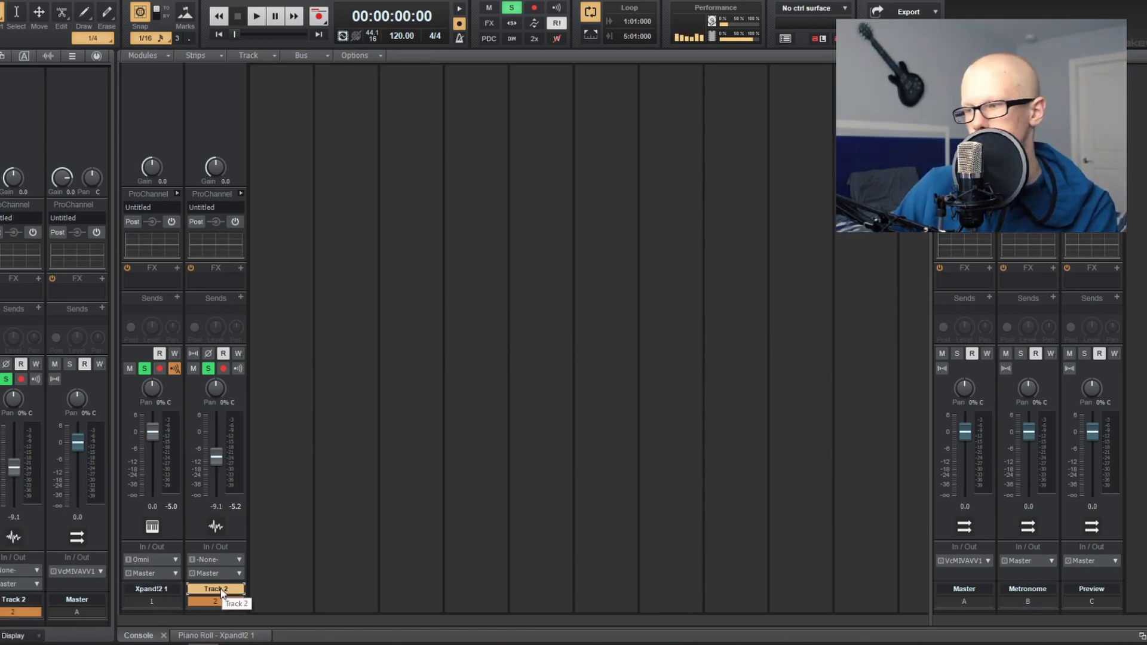
{"action": "left_click", "coordinate": [966, 590]}
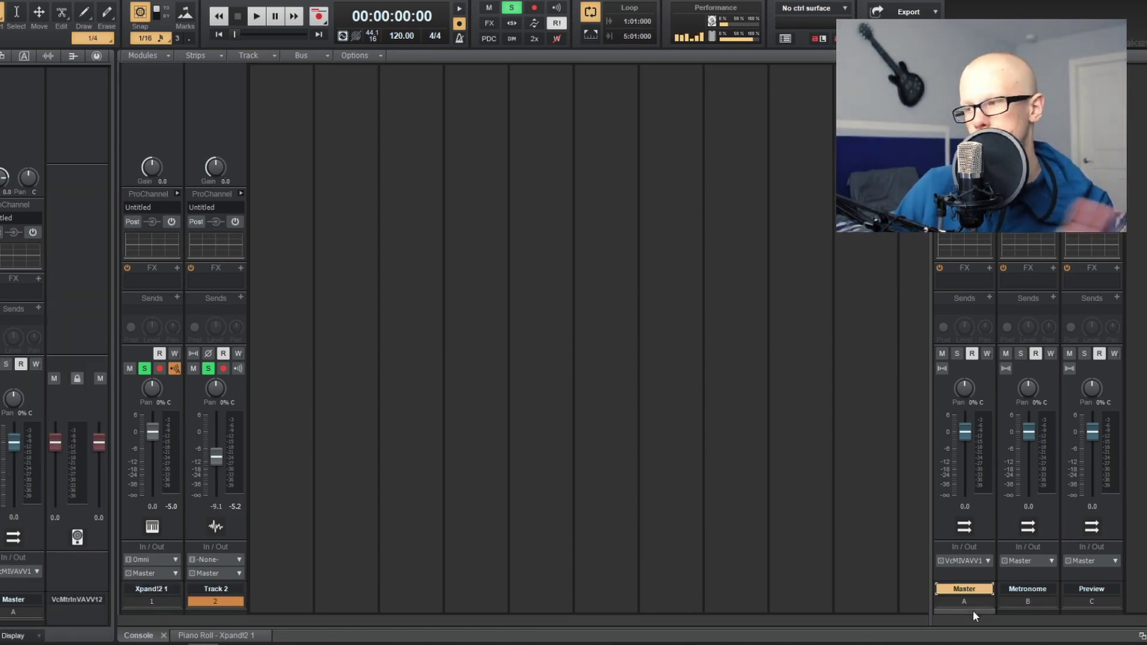
{"action": "key", "text": "shift+d"}
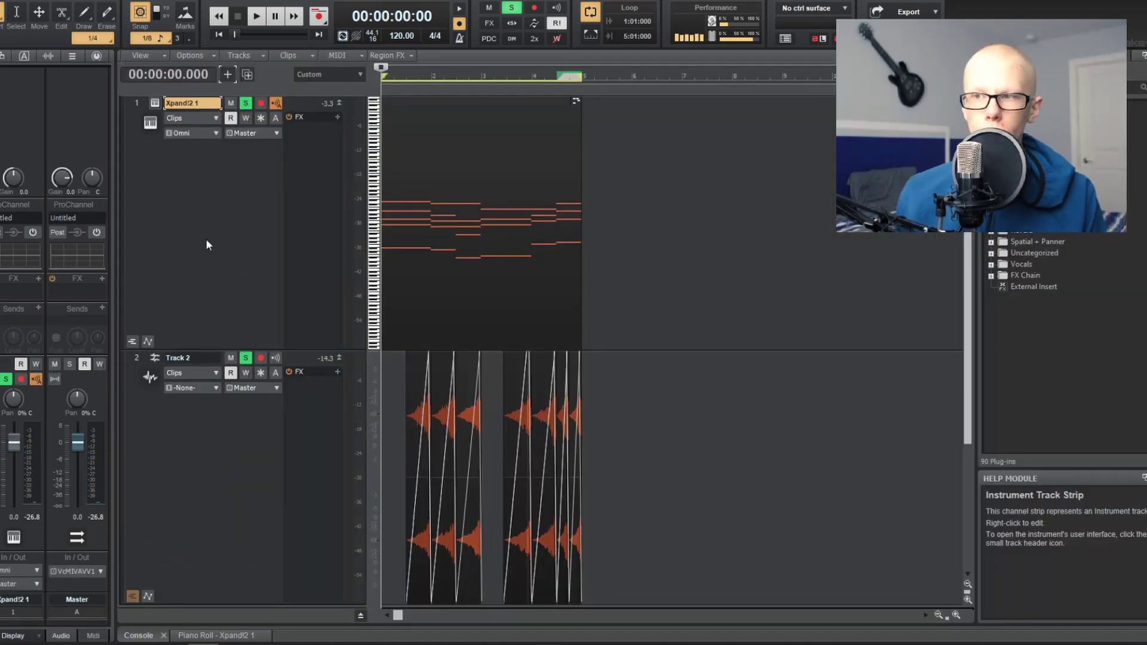
- Open the Piano Roll for the second Xpand!2 track and show the pane beside the note grid
{"action": "key", "text": "alt+3"}
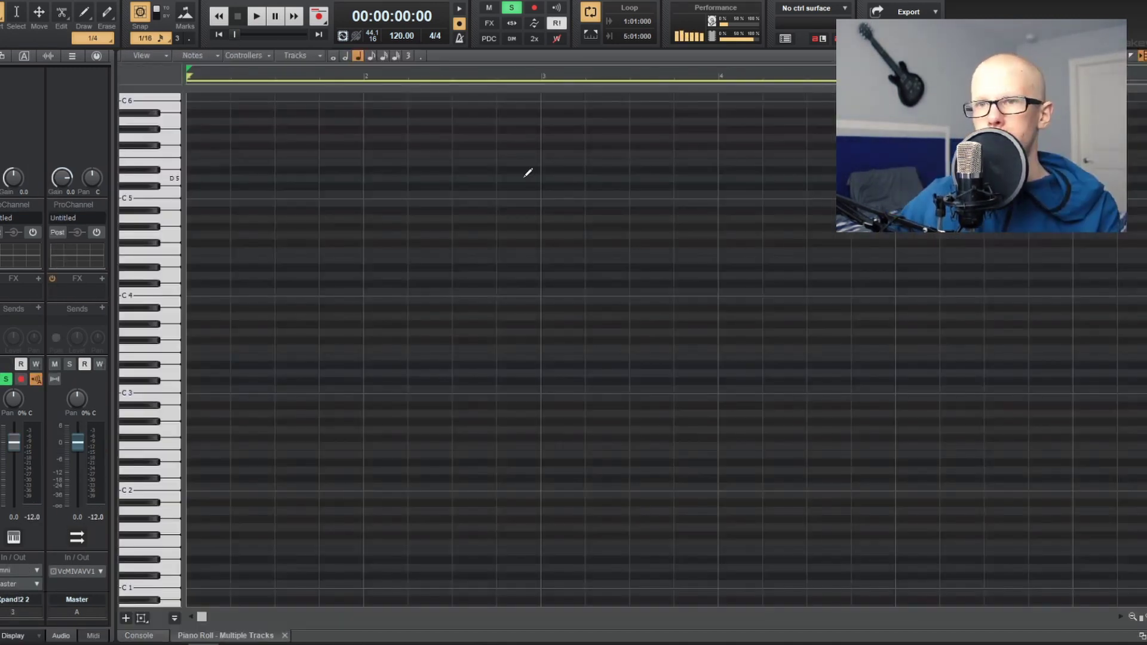
{"action": "scroll", "coordinate": [521, 176], "scroll_direction": "up", "scroll_amount": 1}
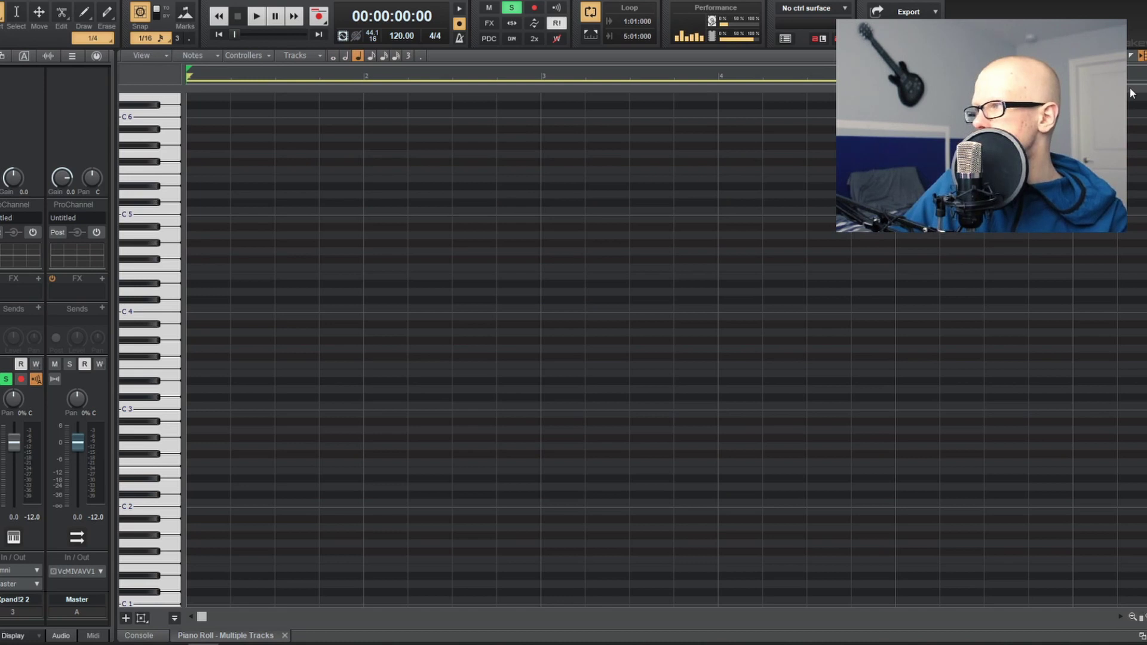
{"action": "key", "text": "alt+8"}
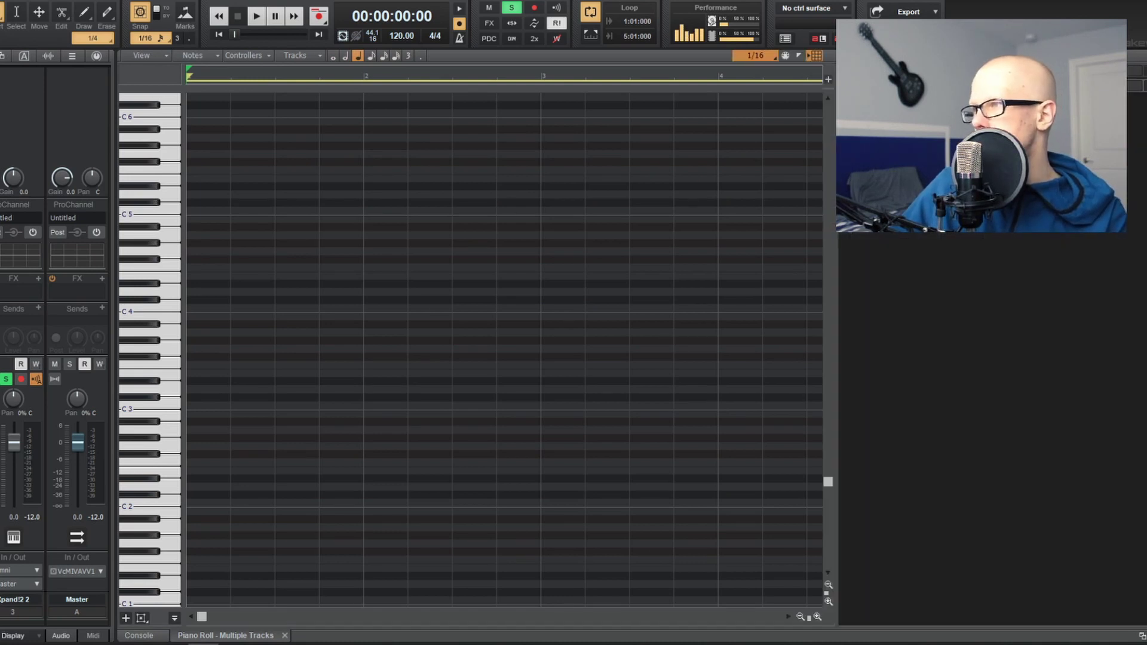
{"action": "scroll", "coordinate": [658, 251], "scroll_direction": "down", "scroll_amount": 1}
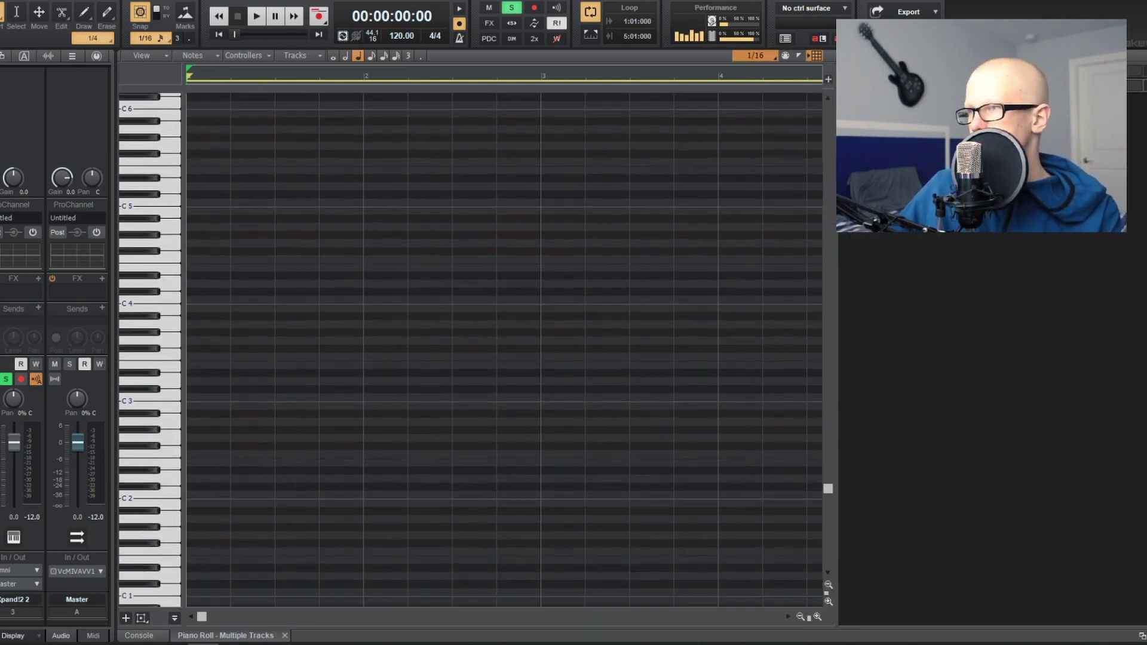
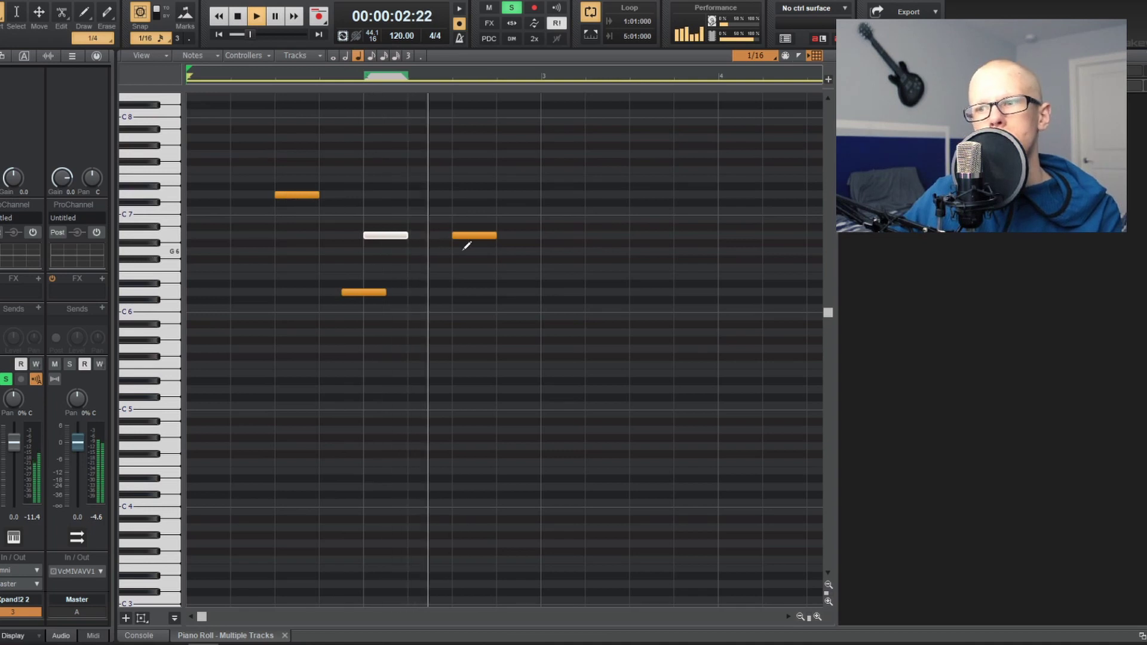
- Add quarter notes G6 on beat 4 of bar 2 and D6 half a beat after it, and play the melody
{"action": "left_click", "coordinate": [501, 252]}
{"action": "key", "text": "space"}
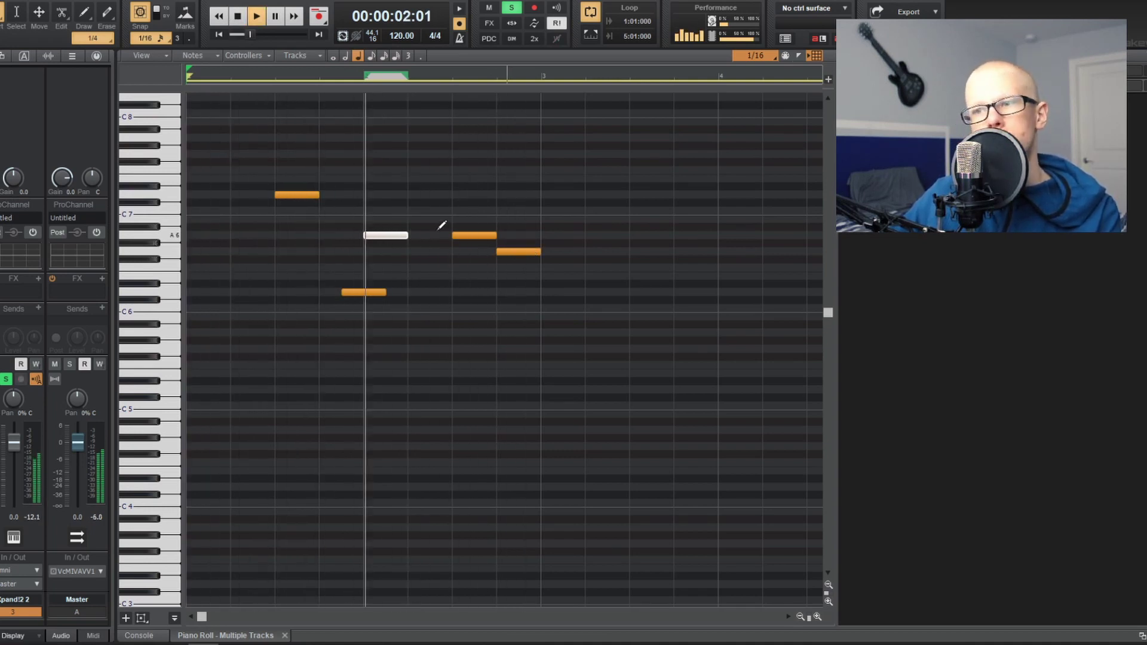
{"action": "left_click", "coordinate": [526, 285]}
{"action": "key", "text": "space"}
{"action": "left_click_drag", "start_coordinate": [538, 285], "coordinate": [541, 292]}
{"action": "key", "text": "space"}
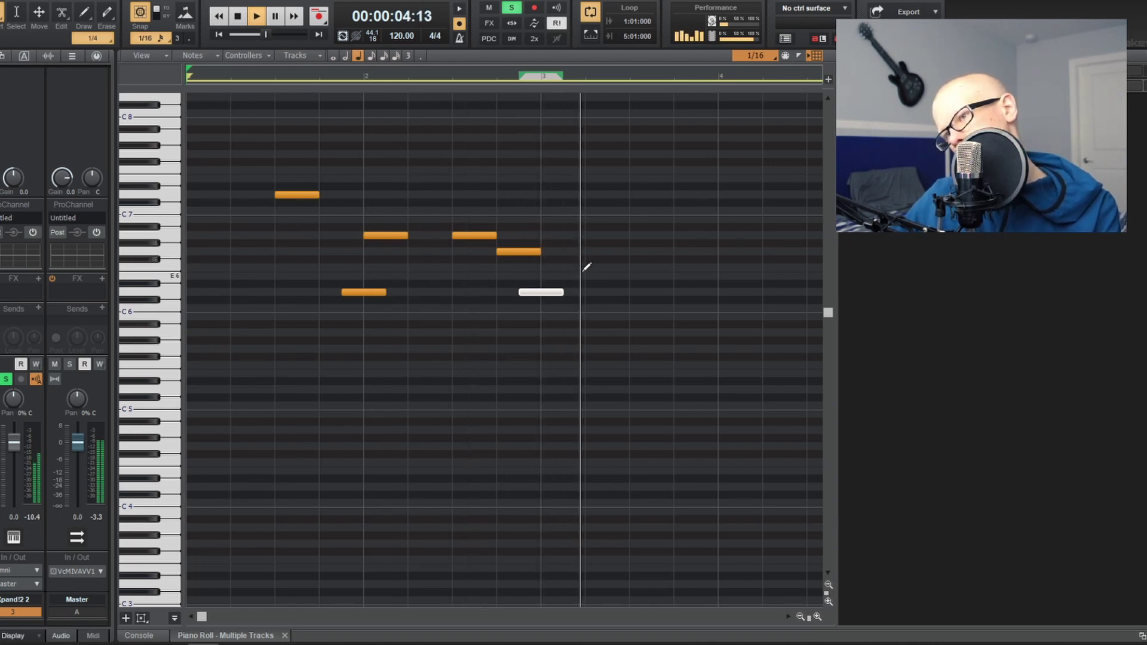
- Add quarter notes G6 on beats 3 and 4 of bar 3 and D6 half a beat after beat 4, and play the melody
{"action": "key", "text": "space"}
{"action": "left_click", "coordinate": [677, 251]}
{"action": "left_click", "coordinate": [697, 292]}
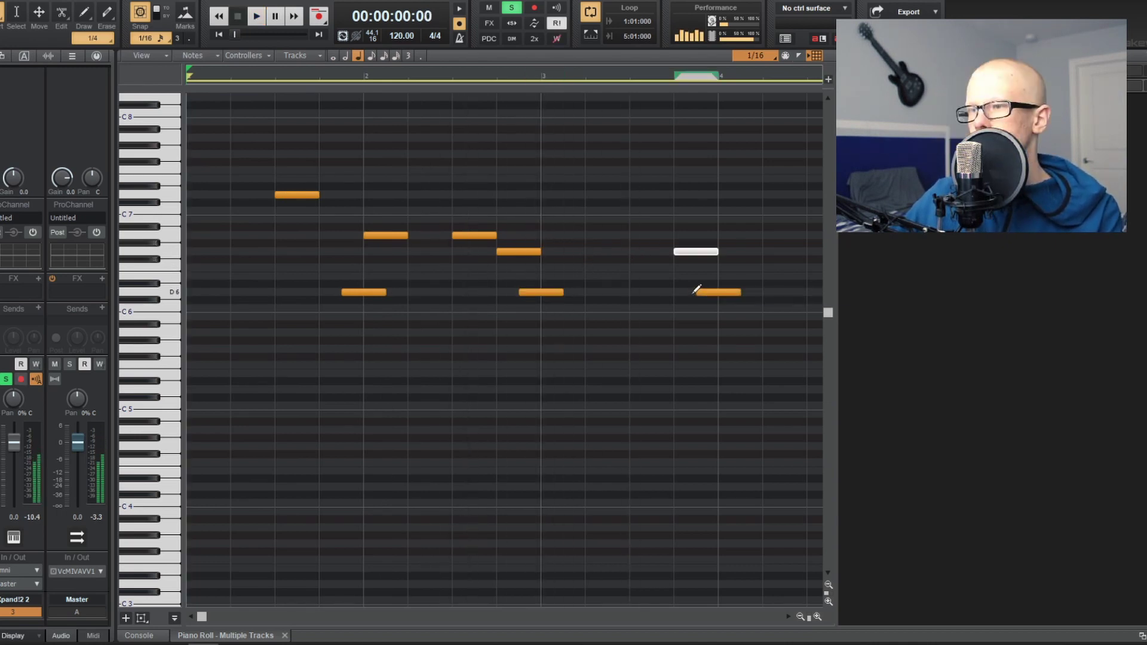
{"action": "key", "text": "space"}
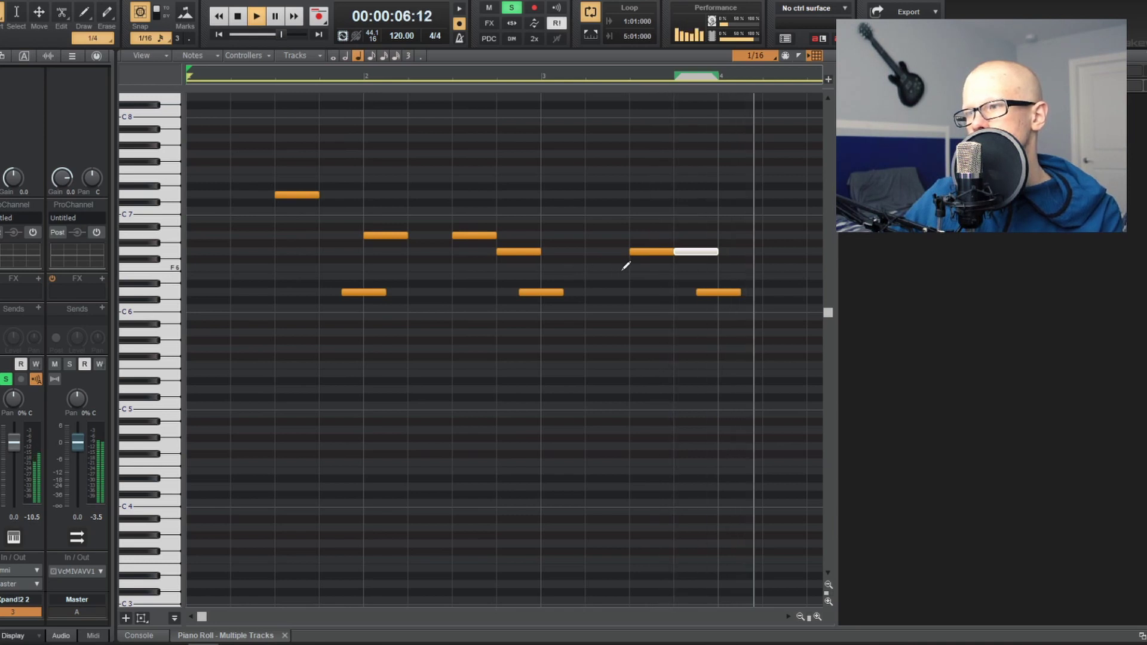
{"action": "key", "text": "space"}
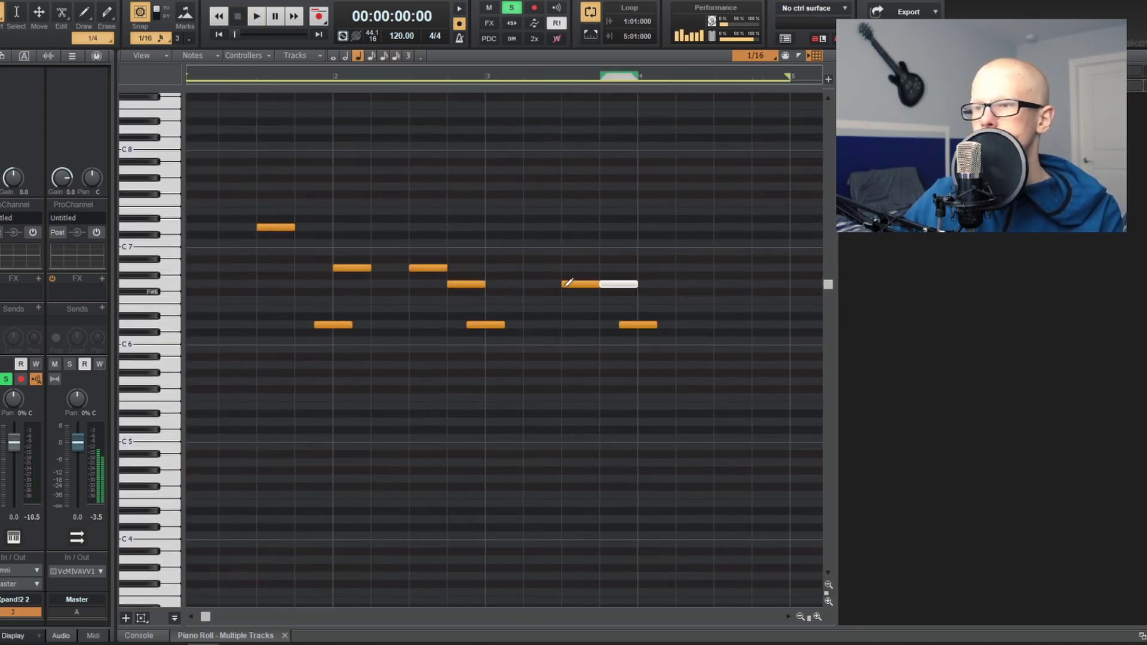
- Add quarter notes G6 on beats 3 and 4 of bar 4 and D6 half a beat after beat 4, and play the loop
{"action": "left_click", "coordinate": [755, 281]}
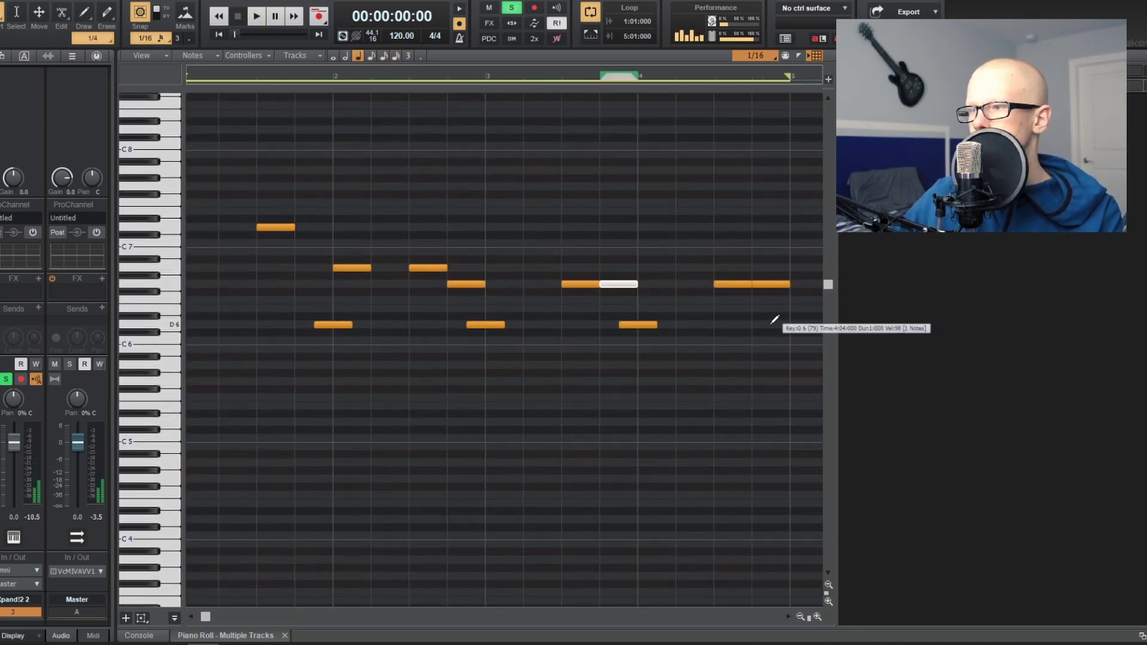
{"action": "left_click", "coordinate": [772, 324]}
{"action": "key", "text": "space"}
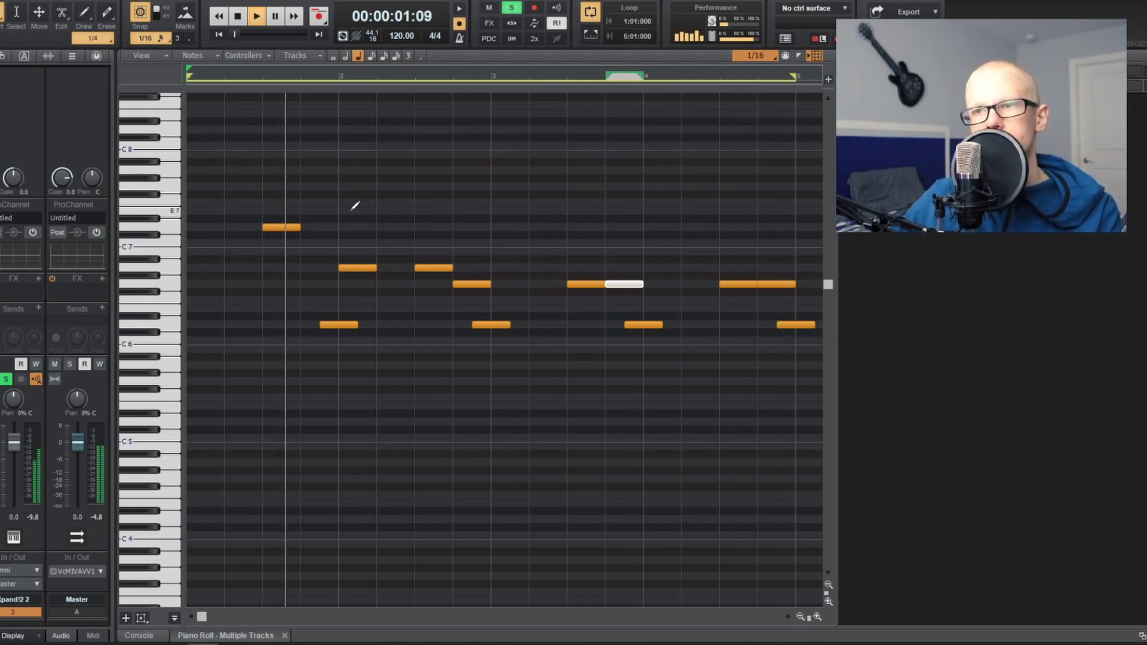
{"action": "key", "text": "space"}
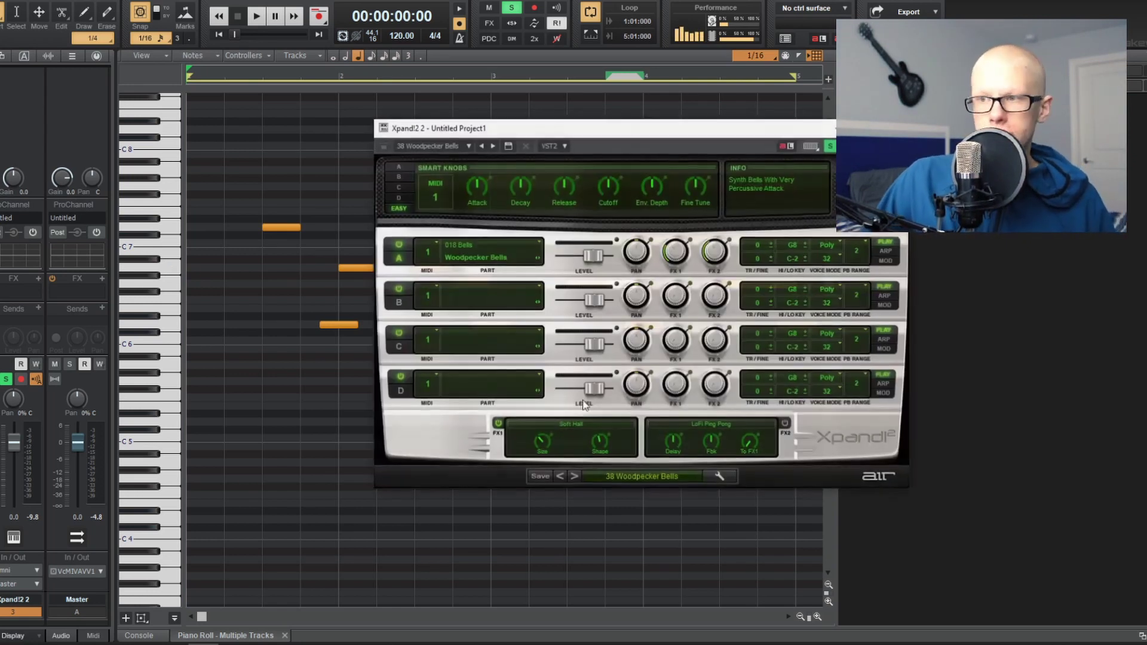
- Move the second Xpand!2 instrument window away from the melody notes and clear the note selection
{"action": "left_click_drag", "start_coordinate": [546, 137], "coordinate": [896, 169]}
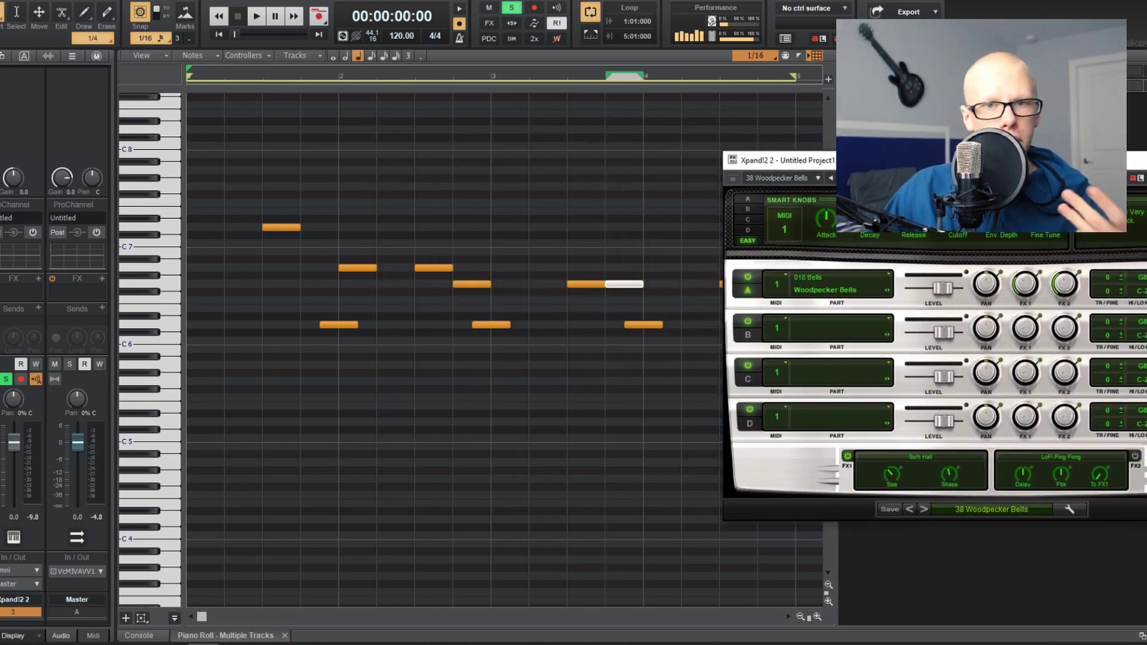
{"action": "left_click", "coordinate": [499, 167]}
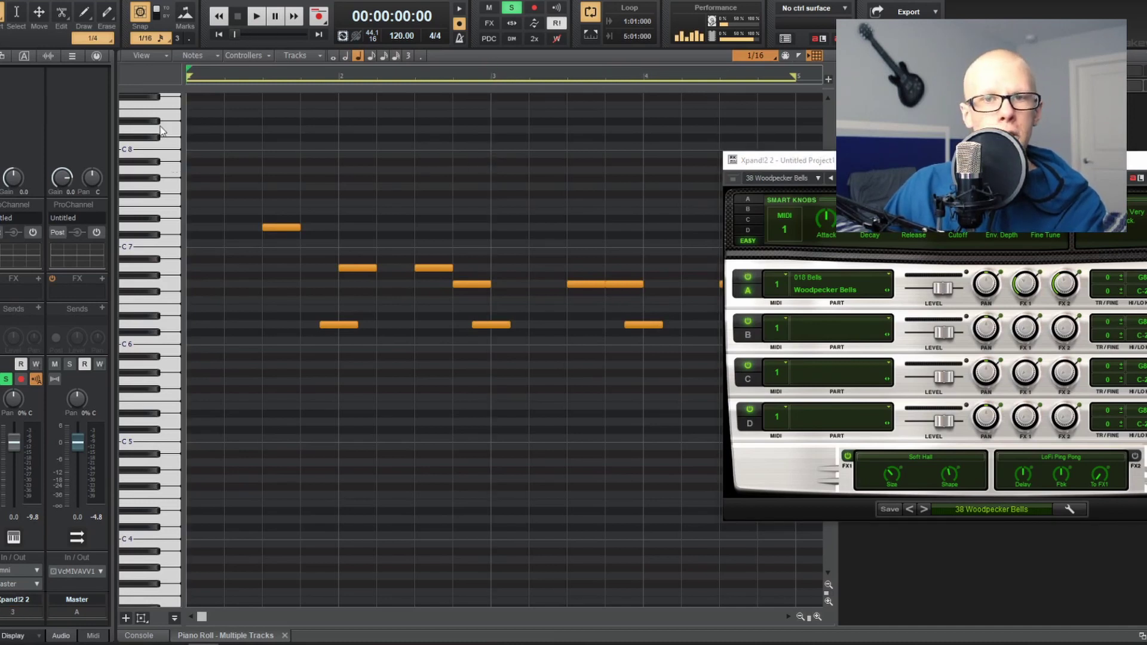
- Play the loop and advance through the presets of the second Xpand!2 instrument past 38 Woodpecker Bells
{"action": "key", "text": "space"}
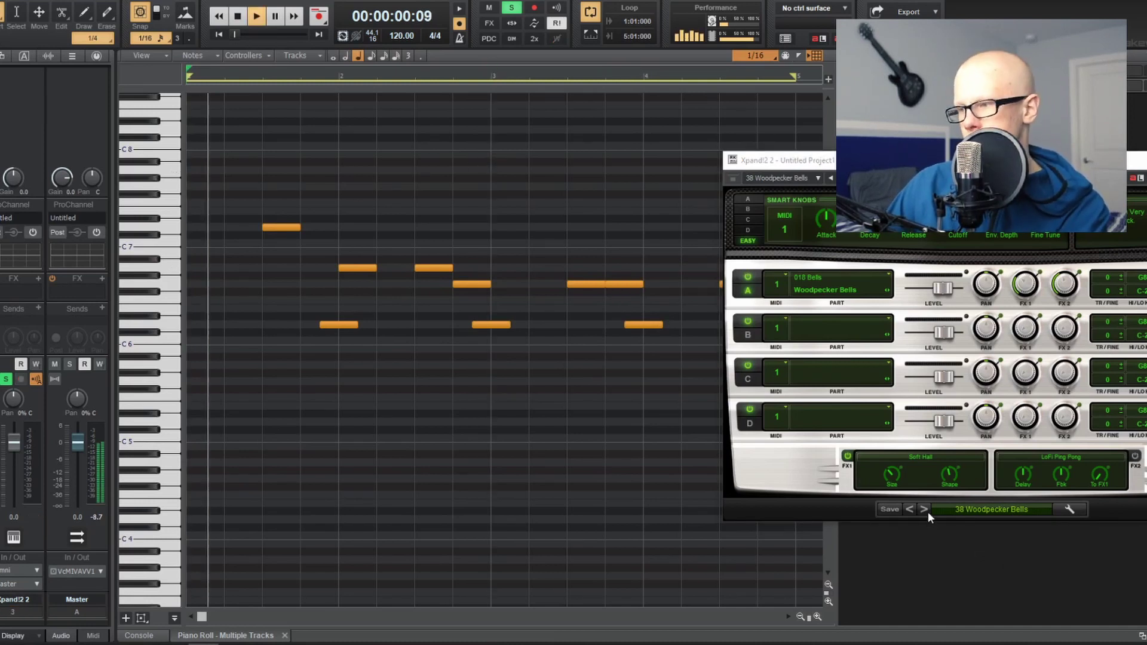
{"action": "left_click", "coordinate": [925, 509]}
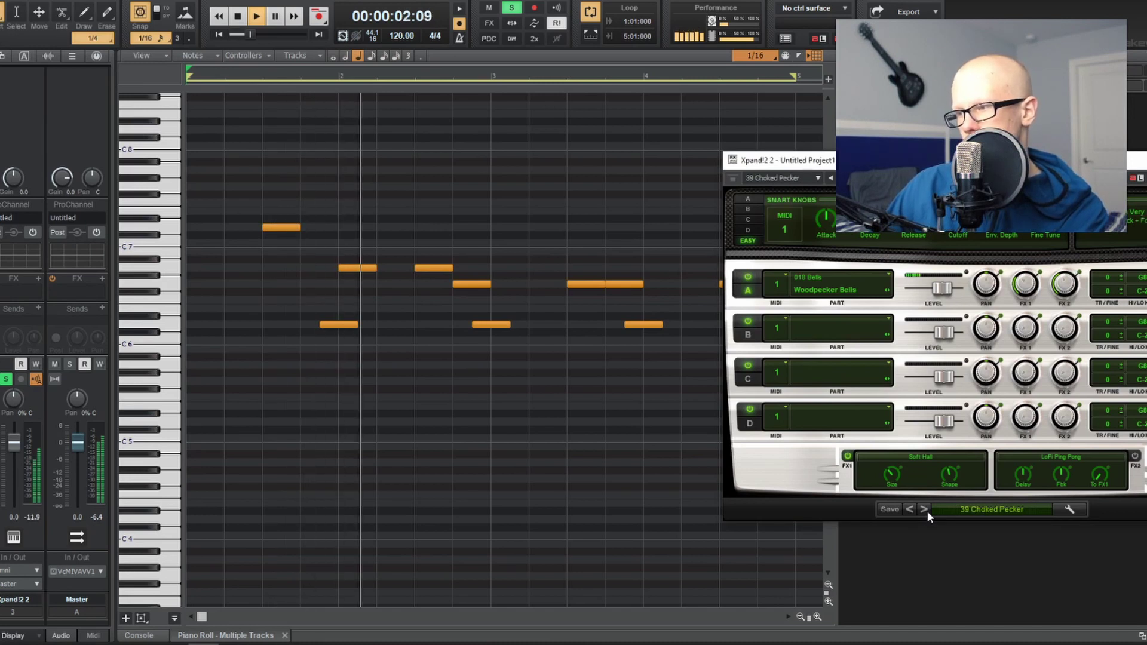
{"action": "left_click", "coordinate": [924, 509]}
{"action": "left_click", "coordinate": [924, 509]}
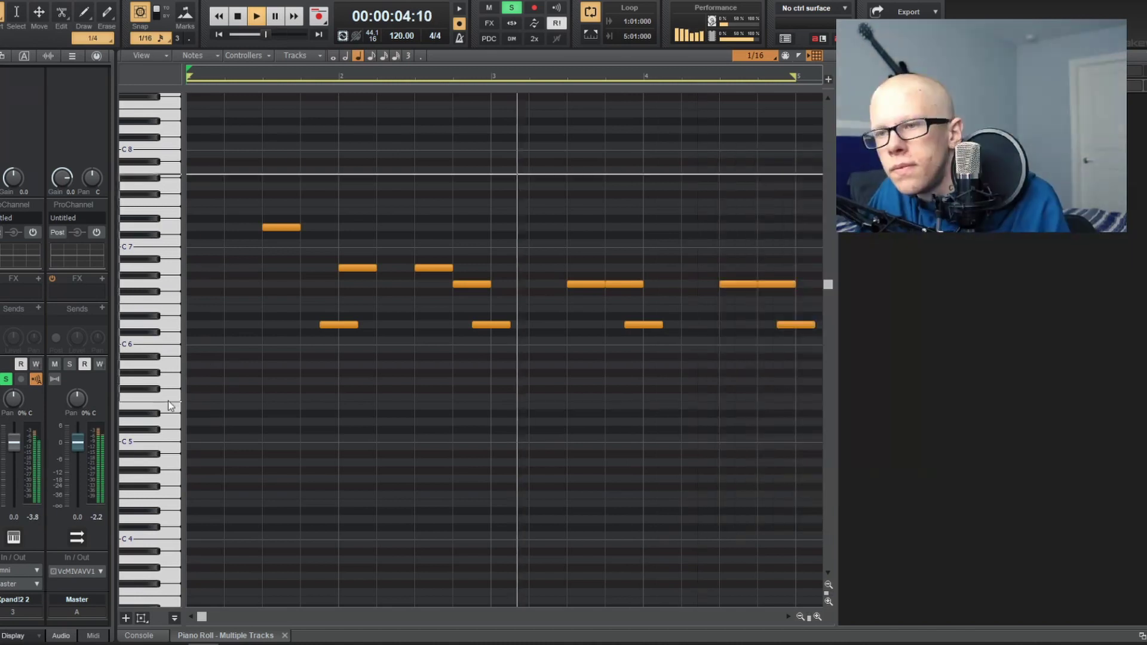
- Duplicate the whole bell melody one octave higher and return to the track view
{"action": "key", "text": "ctrl+a"}
{"action": "left_click_drag", "start_coordinate": [274, 228], "coordinate": [281, 130]}
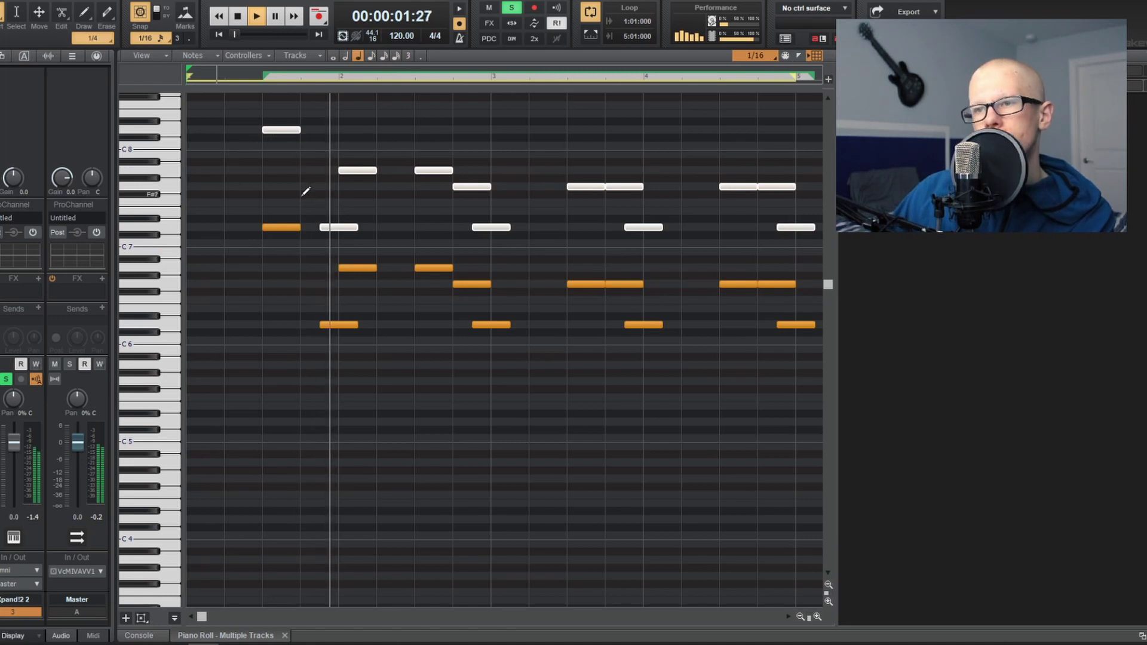
{"action": "key", "text": "d"}
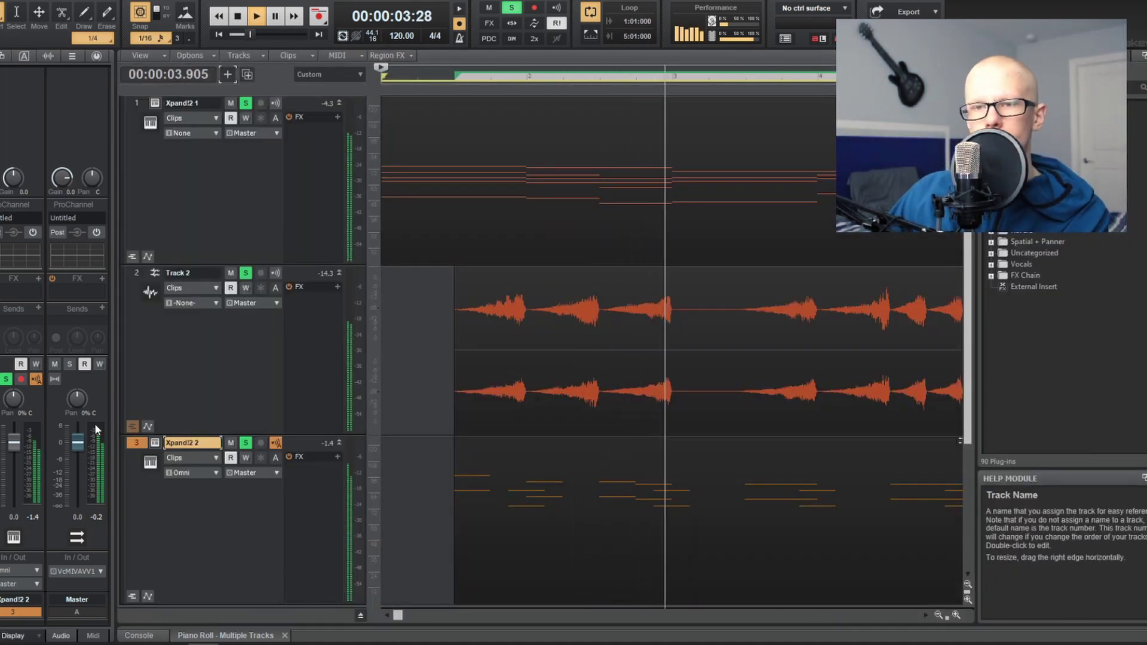
- Lower the input gain of the second Xpand!2 track and stop playback
{"action": "left_click_drag", "start_coordinate": [13, 178], "coordinate": [13, 191]}
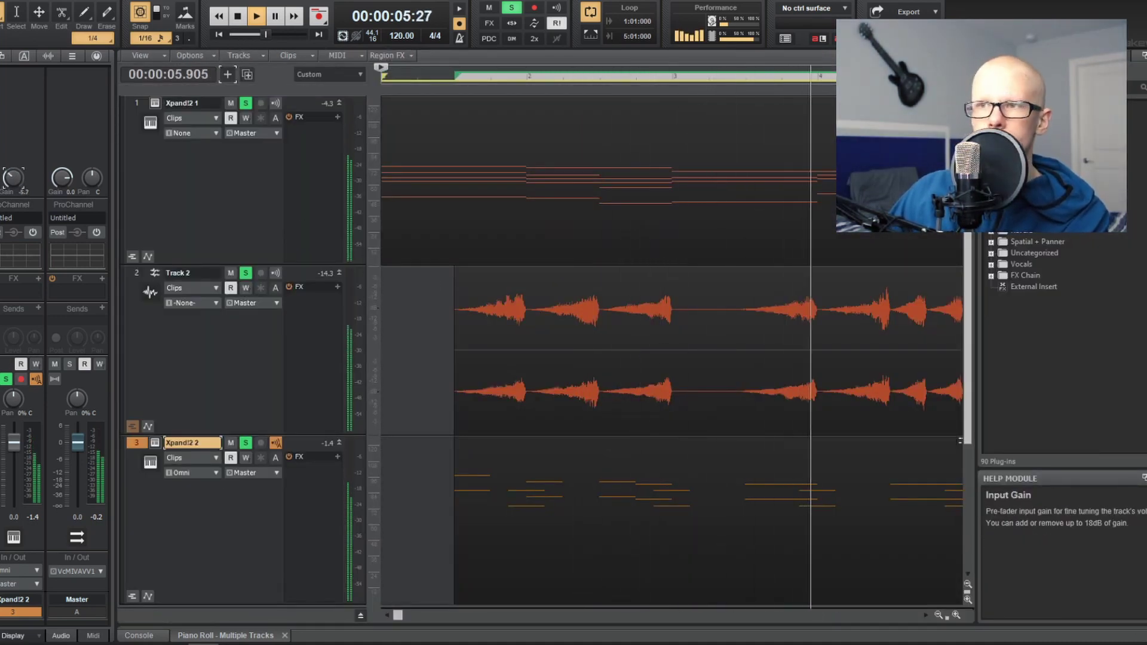
{"action": "key", "text": "ctrl+Left"}
{"action": "key", "text": "ctrl+Left"}
{"action": "key", "text": "space"}
- Extend the start of the Track 2 audio clip back to the project start and select the clip
{"action": "left_click", "coordinate": [415, 357]}
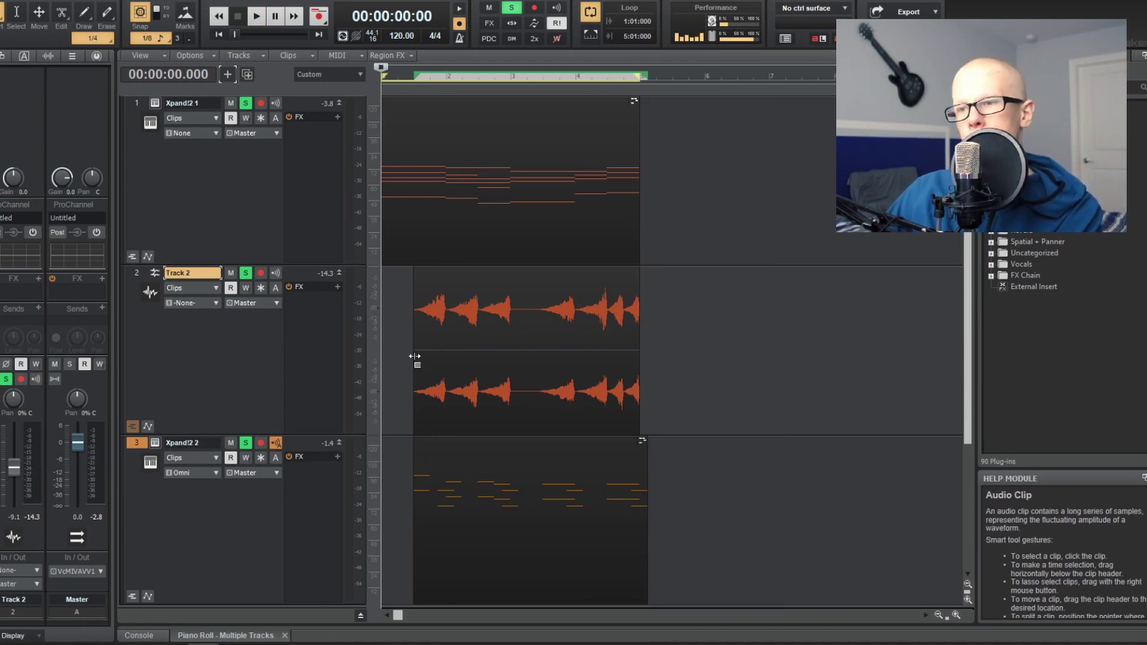
{"action": "left_click_drag", "start_coordinate": [414, 357], "coordinate": [297, 332]}
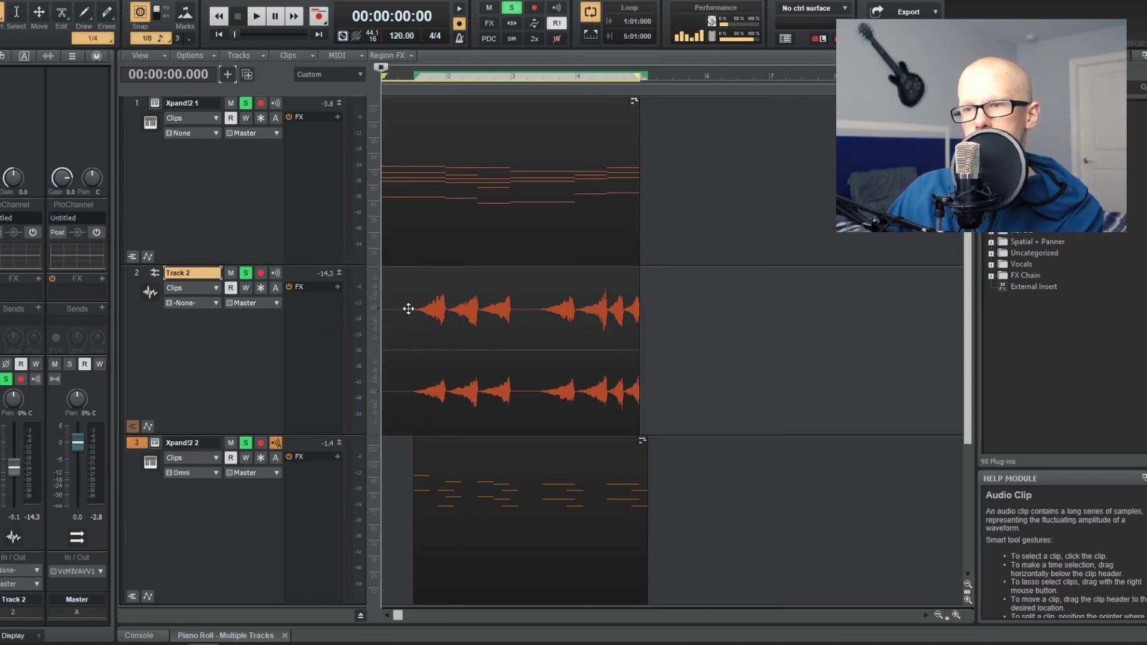
{"action": "left_click", "coordinate": [437, 298]}
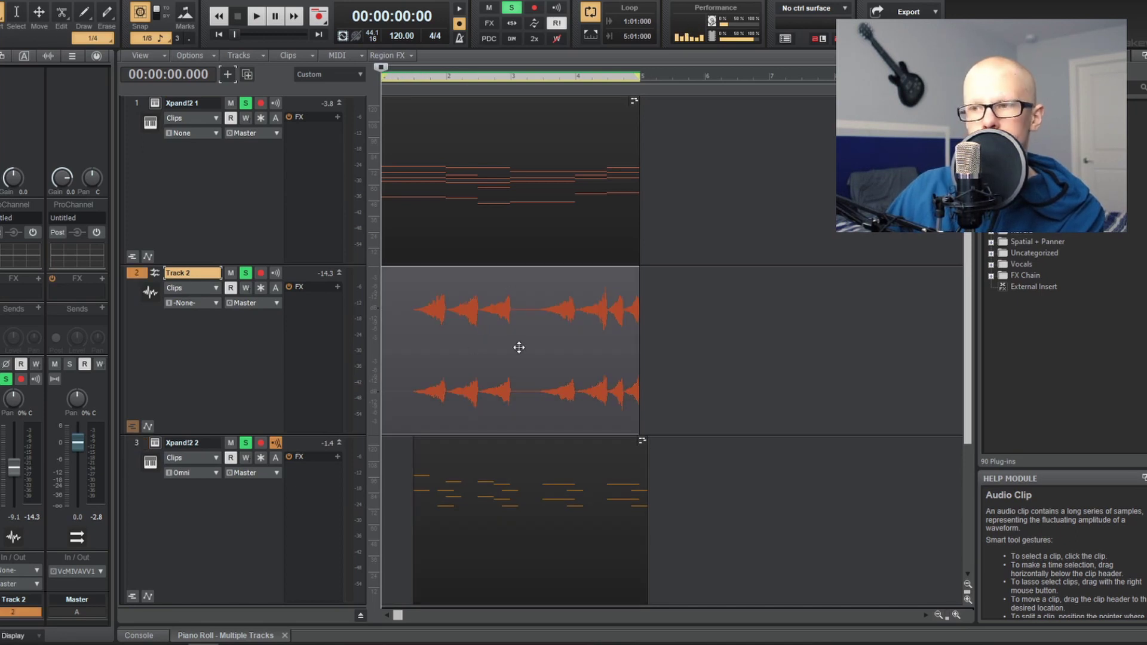
- Set the project tempo to 140 BPM
{"action": "left_click", "coordinate": [404, 36]}
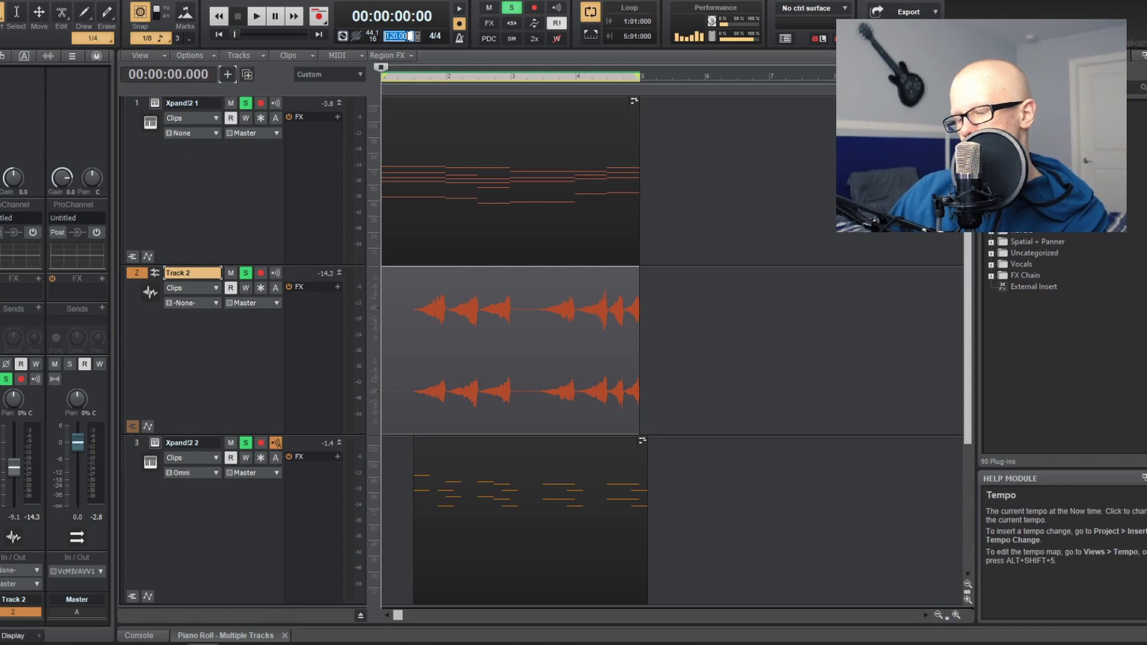
{"action": "type", "text": "140"}
{"action": "key", "text": "Return"}
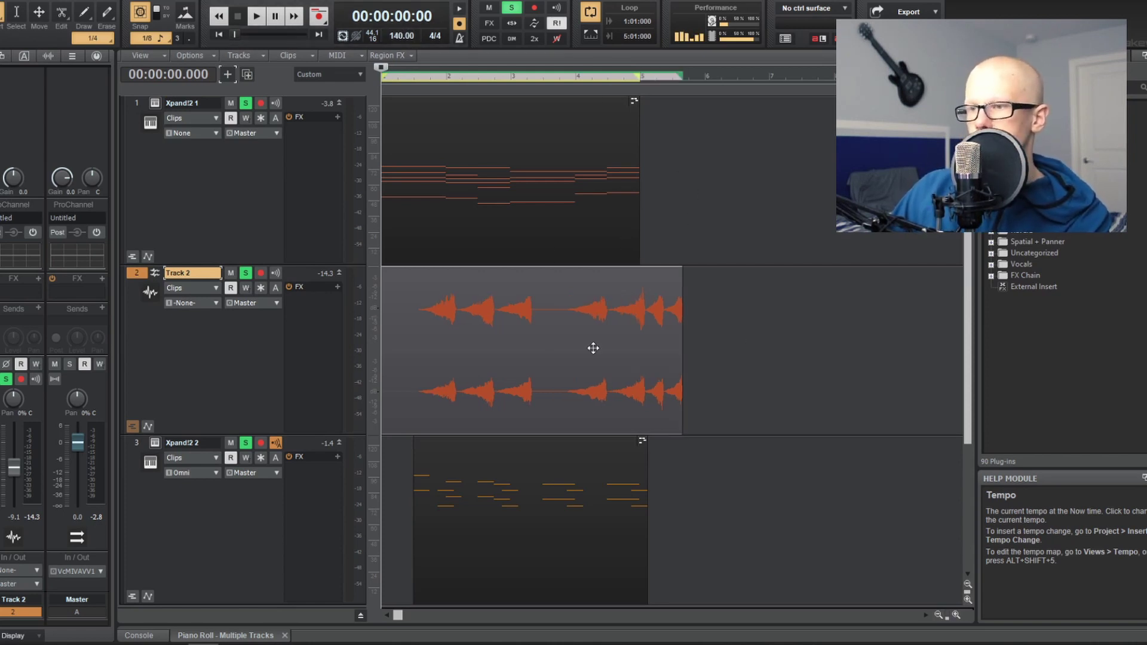
- Time-stretch the end of the Track 2 audio clip to bar 5 to match the four-bar loop, and play it
{"action": "key", "text": "t"}
{"action": "left_click", "coordinate": [497, 320]}
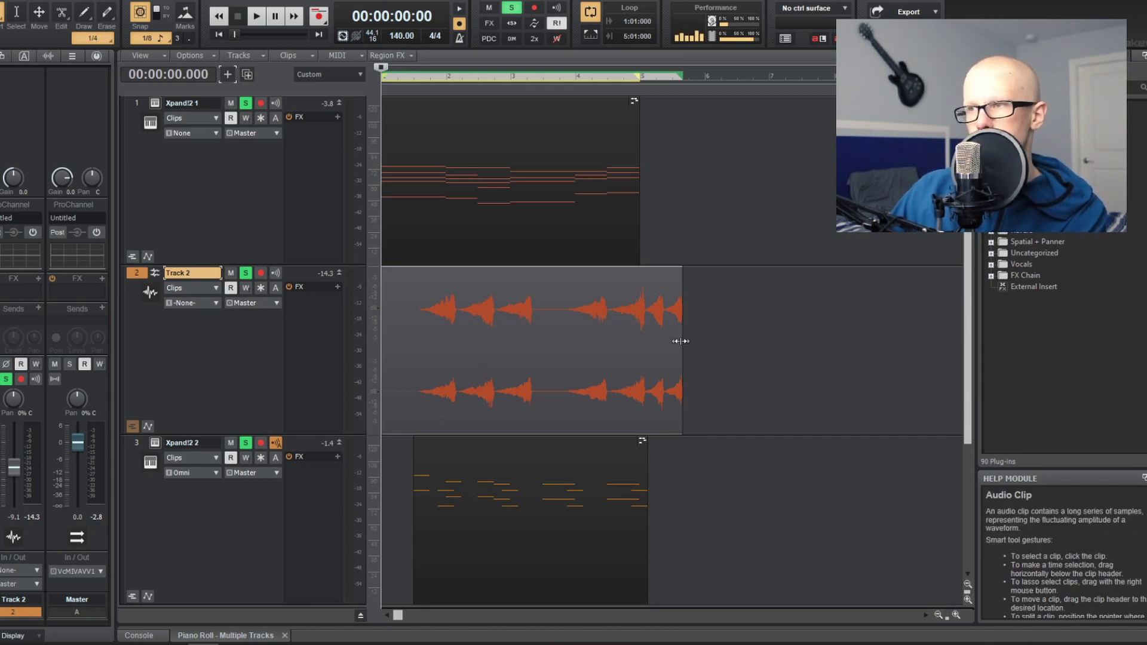
{"action": "left_click_drag", "start_coordinate": [667, 342], "coordinate": [639, 323]}
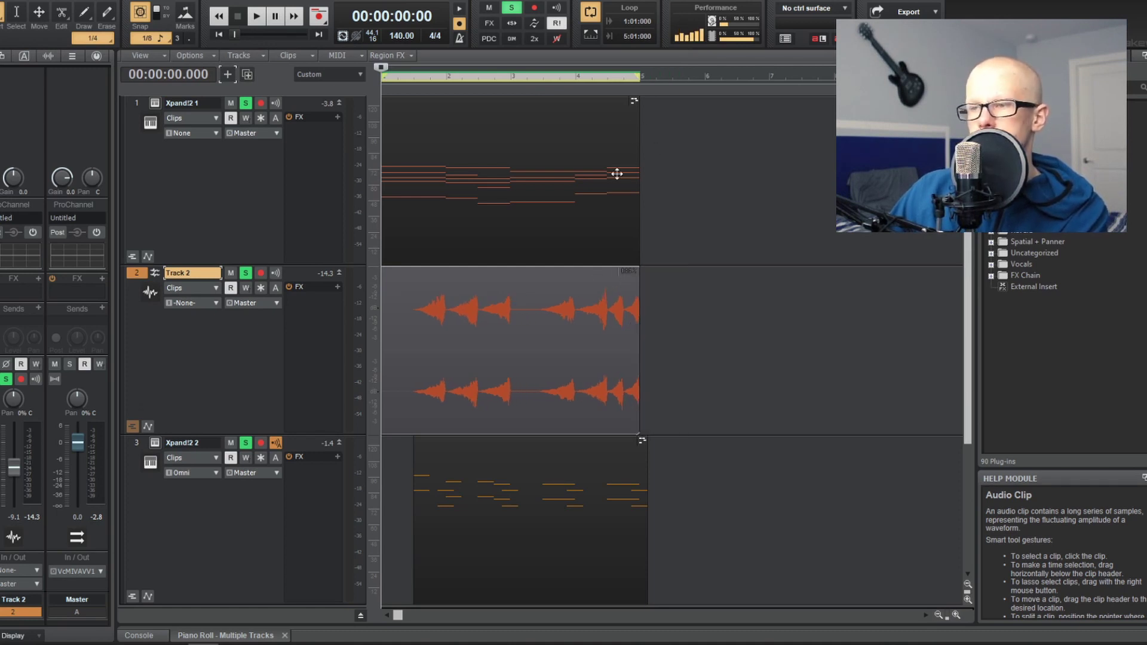
{"action": "key", "text": "space"}
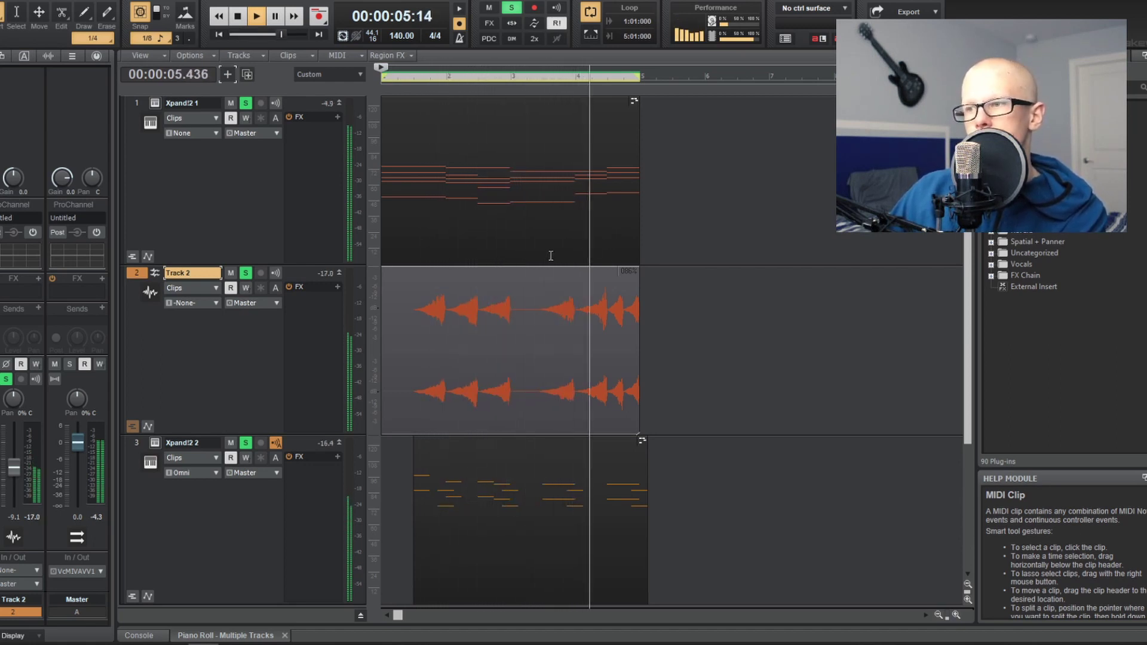
{"action": "key", "text": "space"}
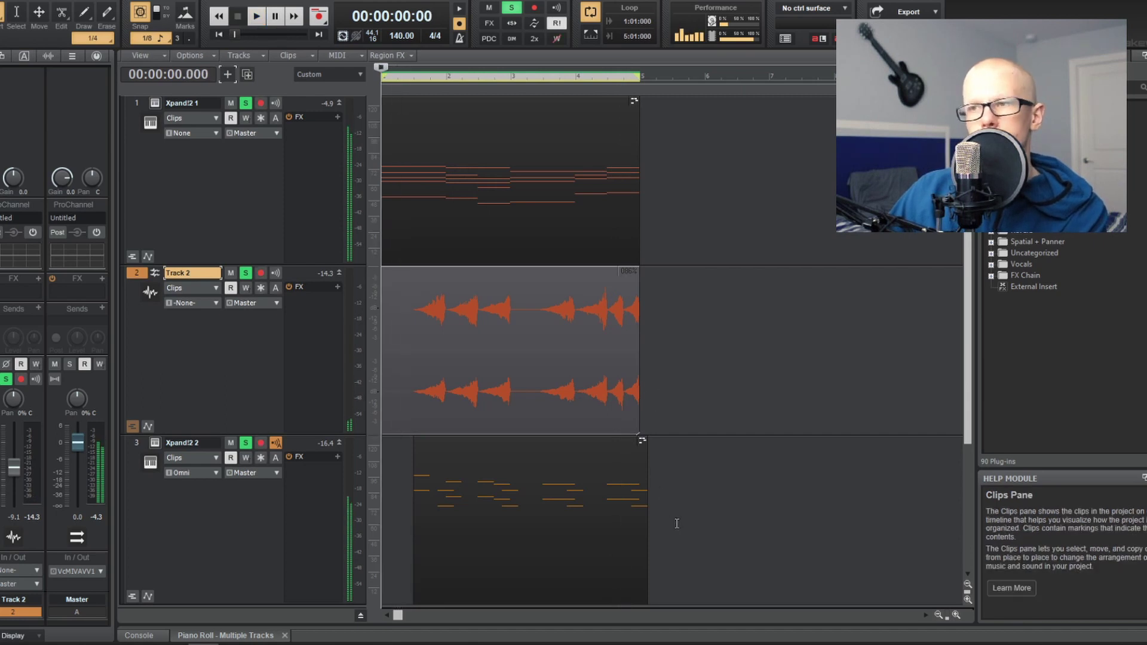
- Transpose all clips by 4 semitones, audio included, using the Radius Mix type
{"action": "key", "text": "ctrl+a"}
{"action": "key", "text": "shift+t"}
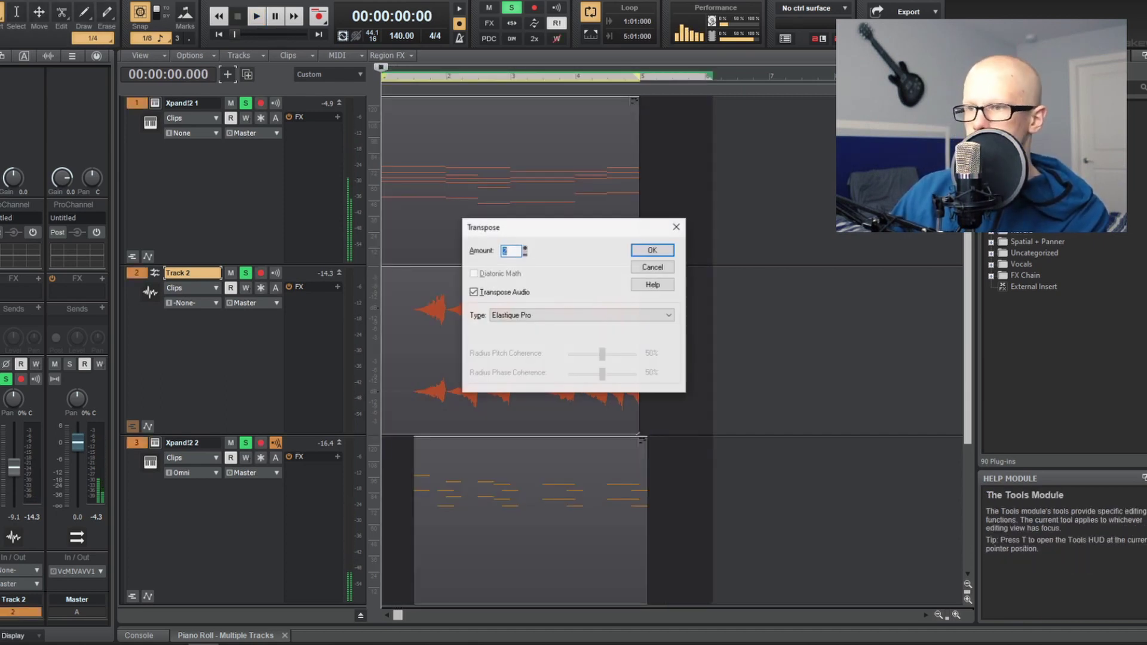
{"action": "key", "text": "Return"}
{"action": "key", "text": "alt+p"}
{"action": "left_click", "coordinate": [120, 55]}
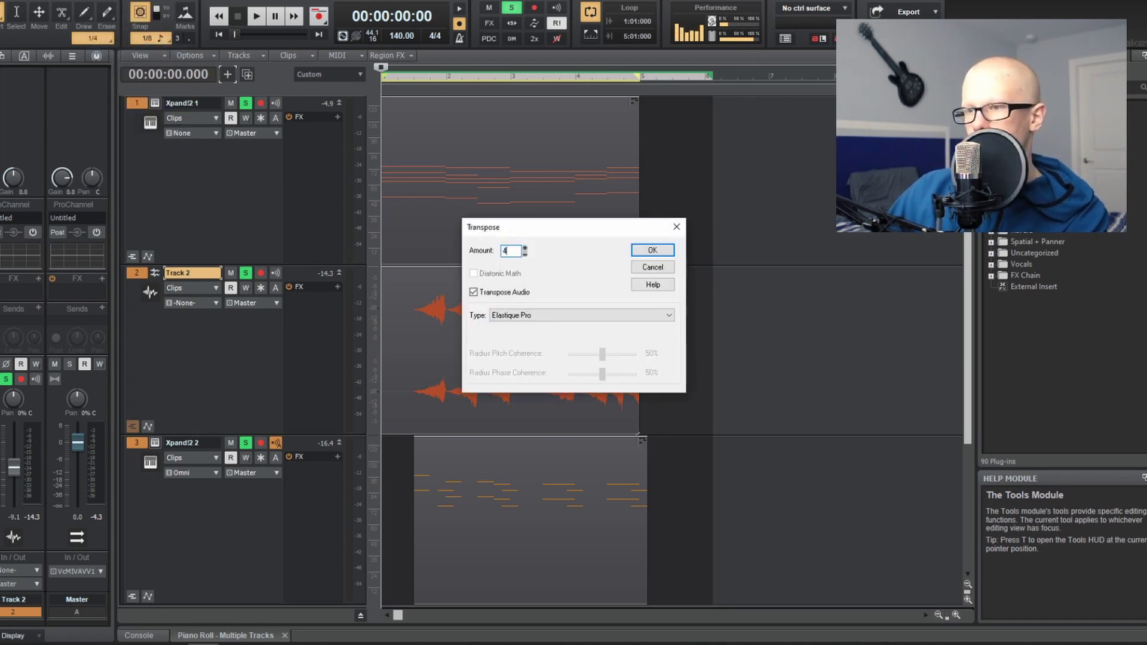
{"action": "left_click", "coordinate": [504, 316]}
{"action": "left_click", "coordinate": [540, 357]}
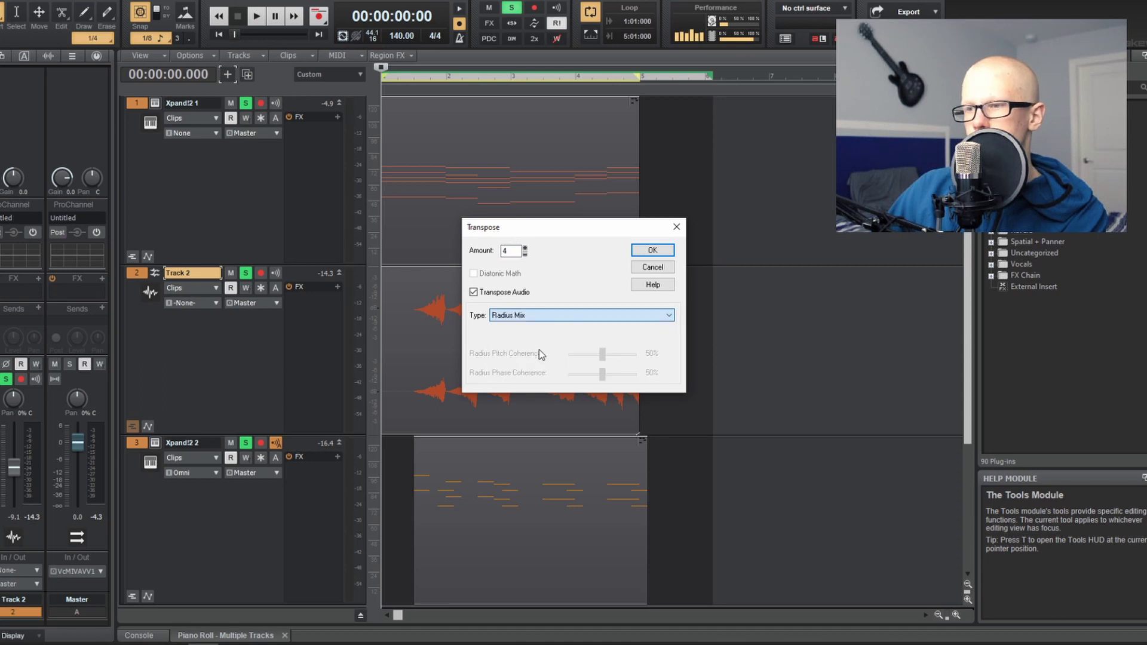
{"action": "left_click", "coordinate": [640, 252]}
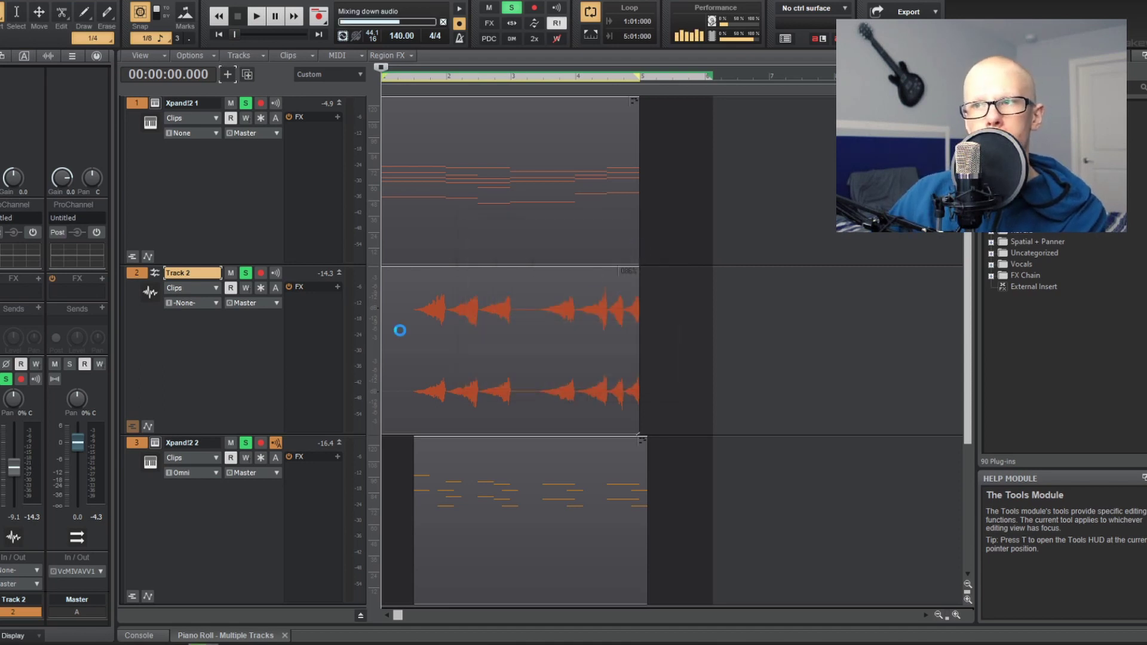
- Select the Track 2 audio clip and listen to the transposed loop
{"action": "left_click", "coordinate": [491, 319]}
{"action": "key", "text": "space"}
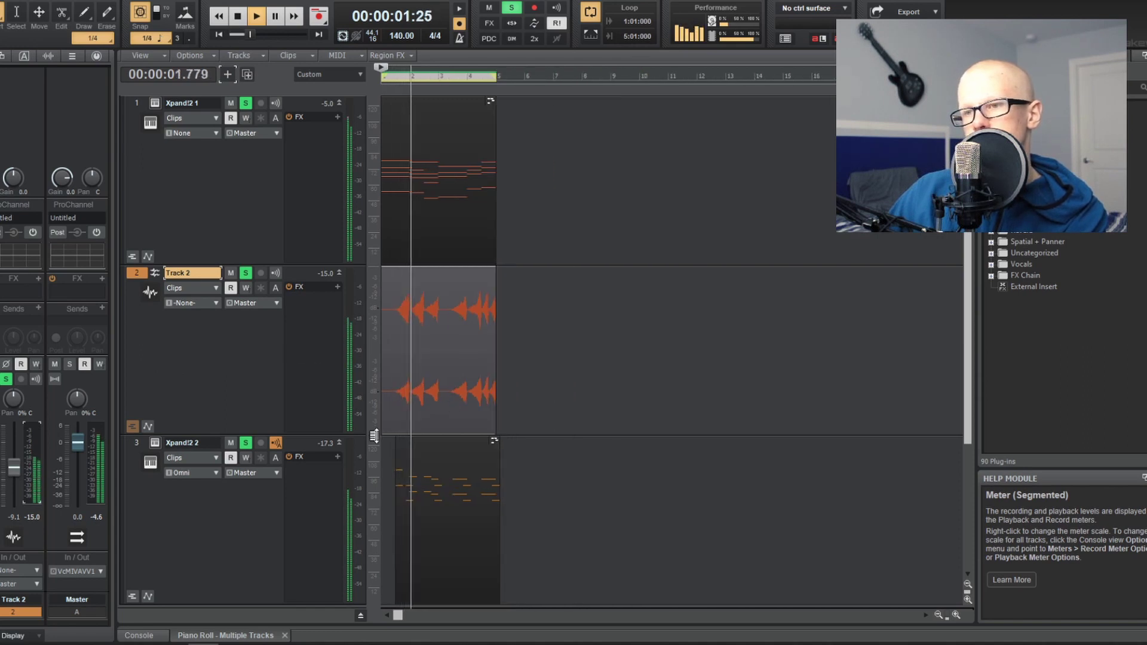
{"action": "key", "text": "ctrl+Right"}
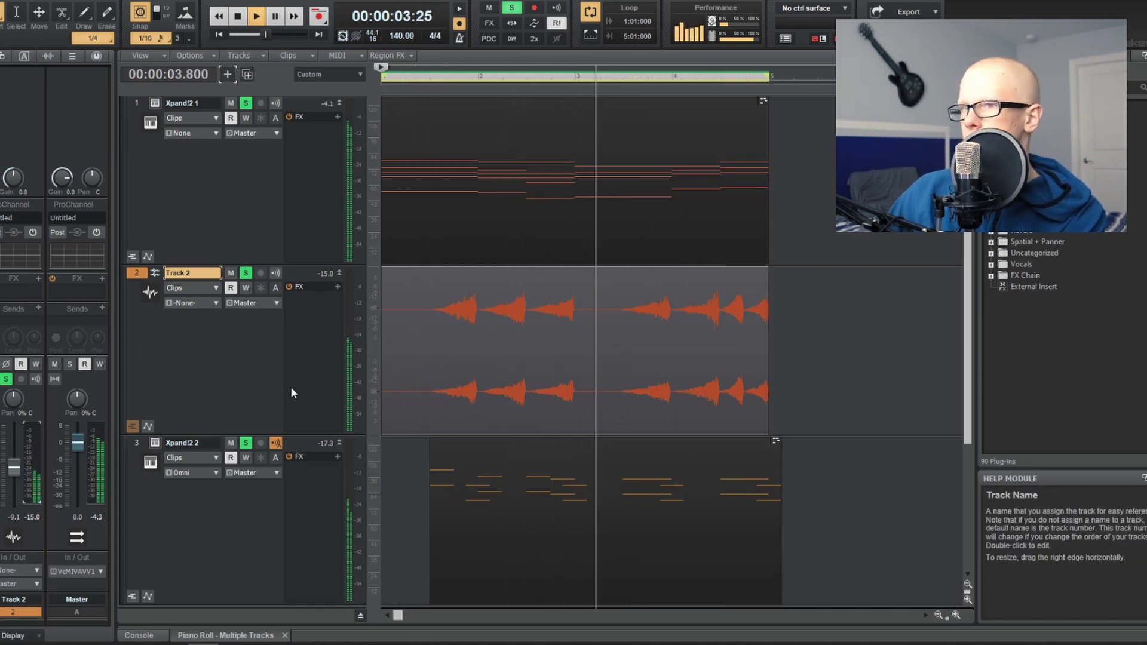
{"action": "key", "text": "space"}
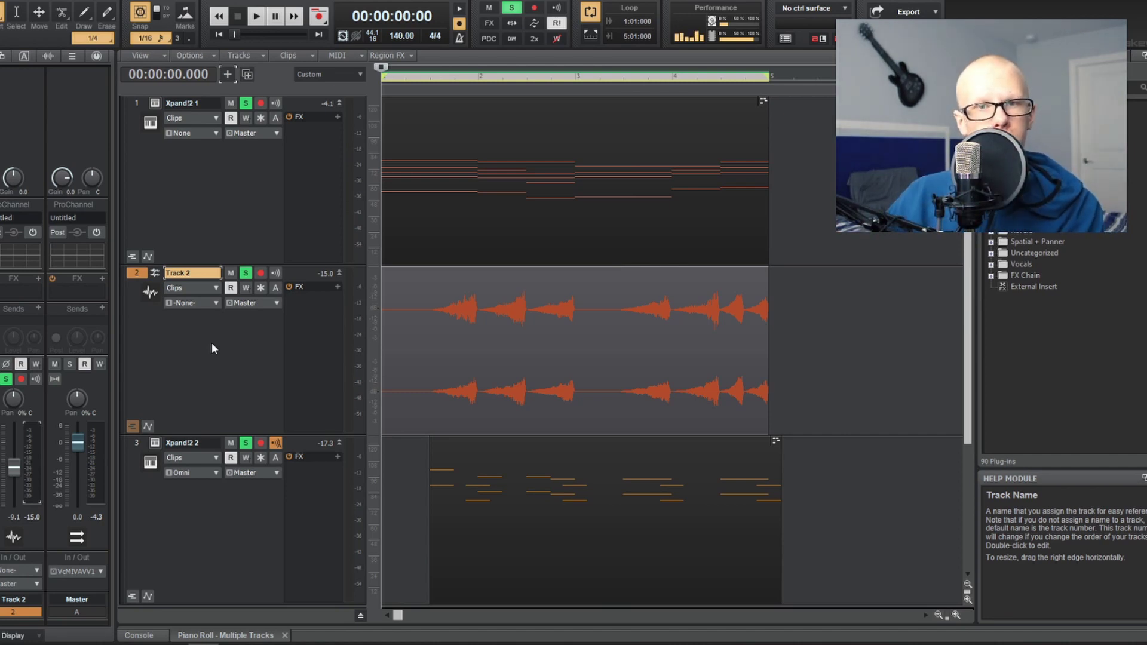
- Route the output of the Xpand!2 1 track to a new stereo bus
{"action": "left_click", "coordinate": [245, 161]}
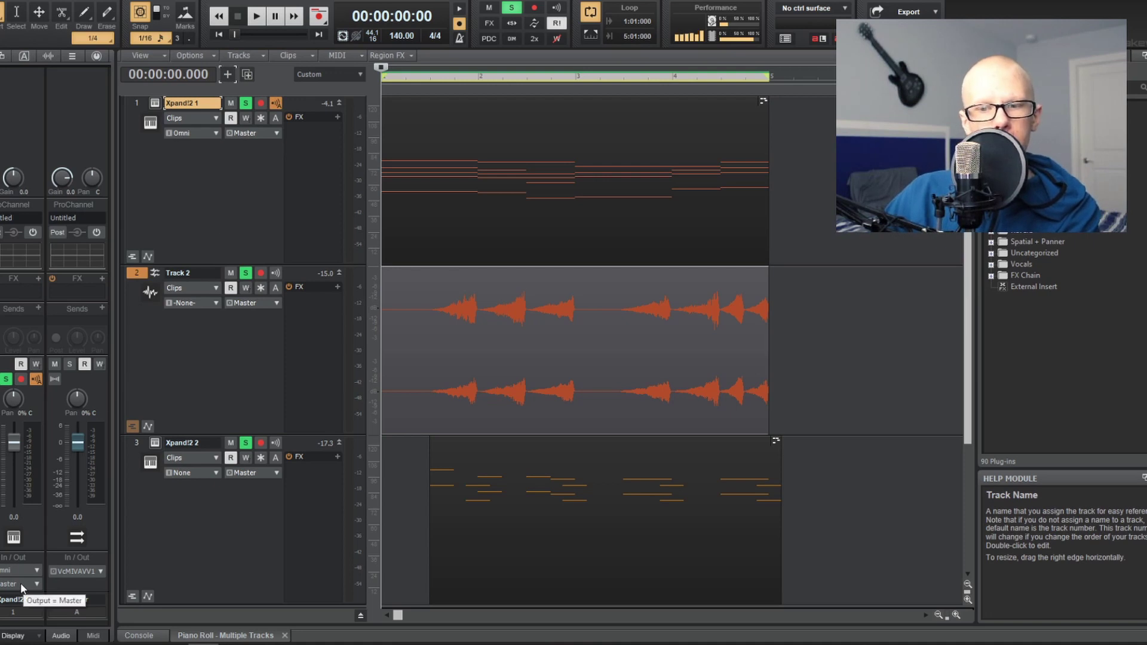
{"action": "left_click", "coordinate": [3, 585]}
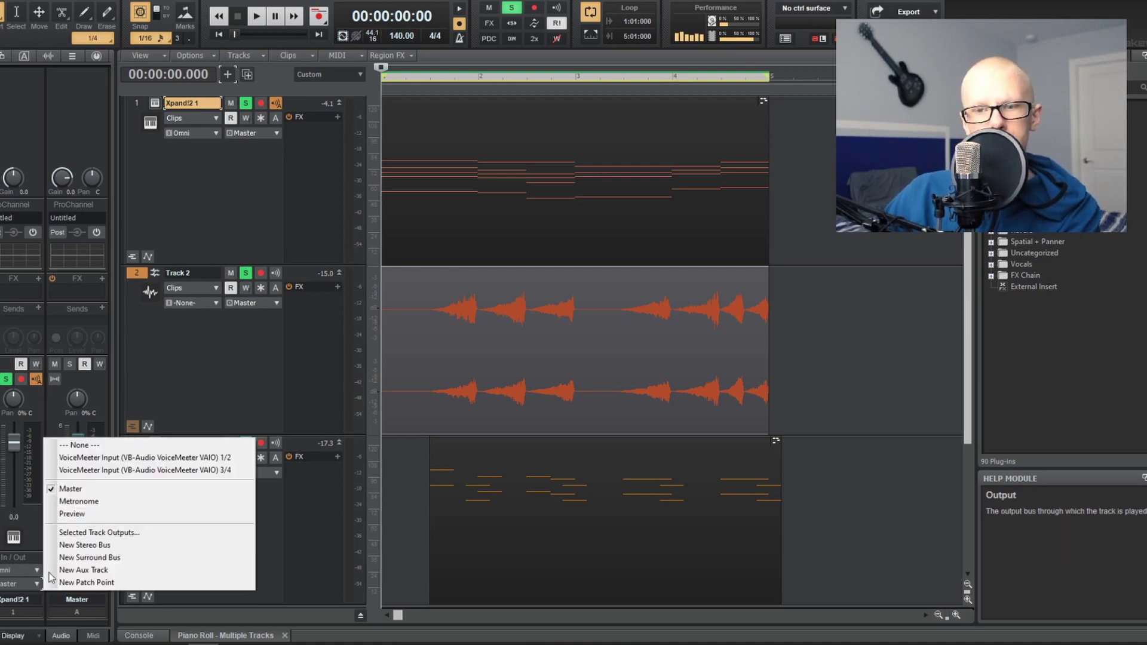
{"action": "left_click", "coordinate": [97, 548]}
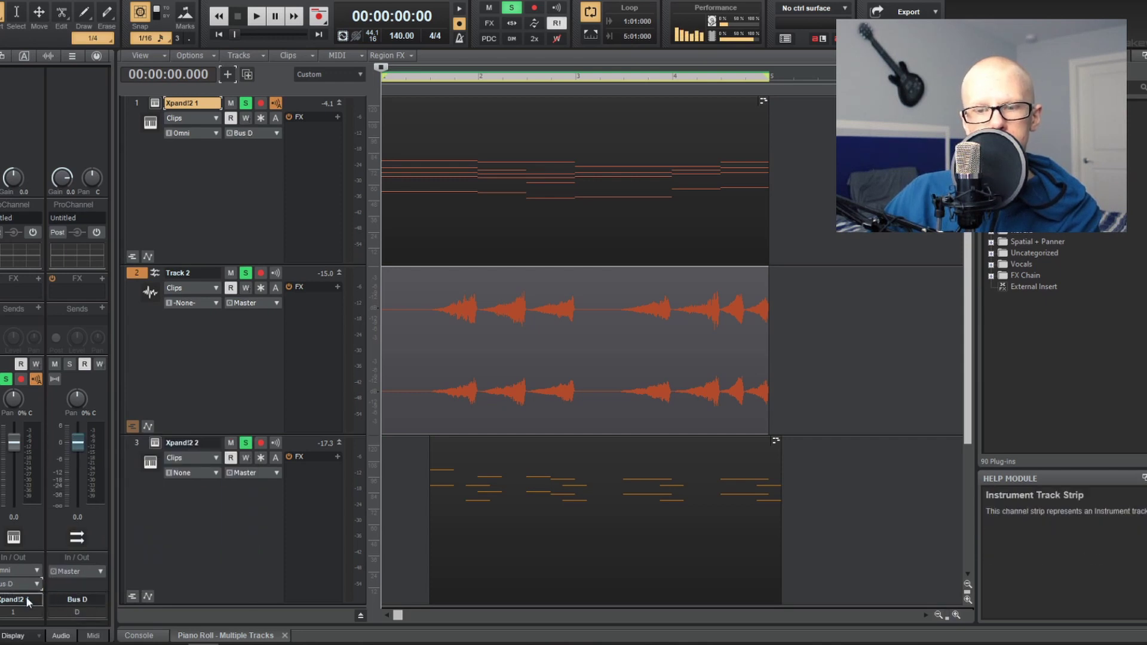
- Route the outputs of Track 2 and the Xpand!2 2 track to Bus D
{"action": "left_click", "coordinate": [209, 376]}
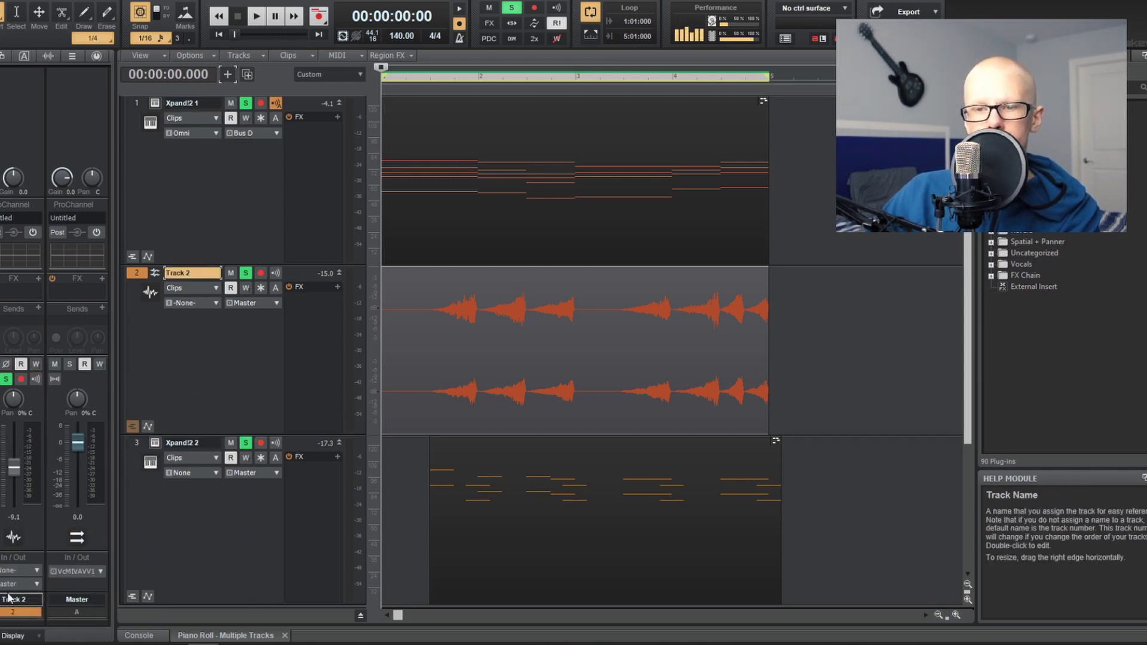
{"action": "left_click", "coordinate": [8, 584]}
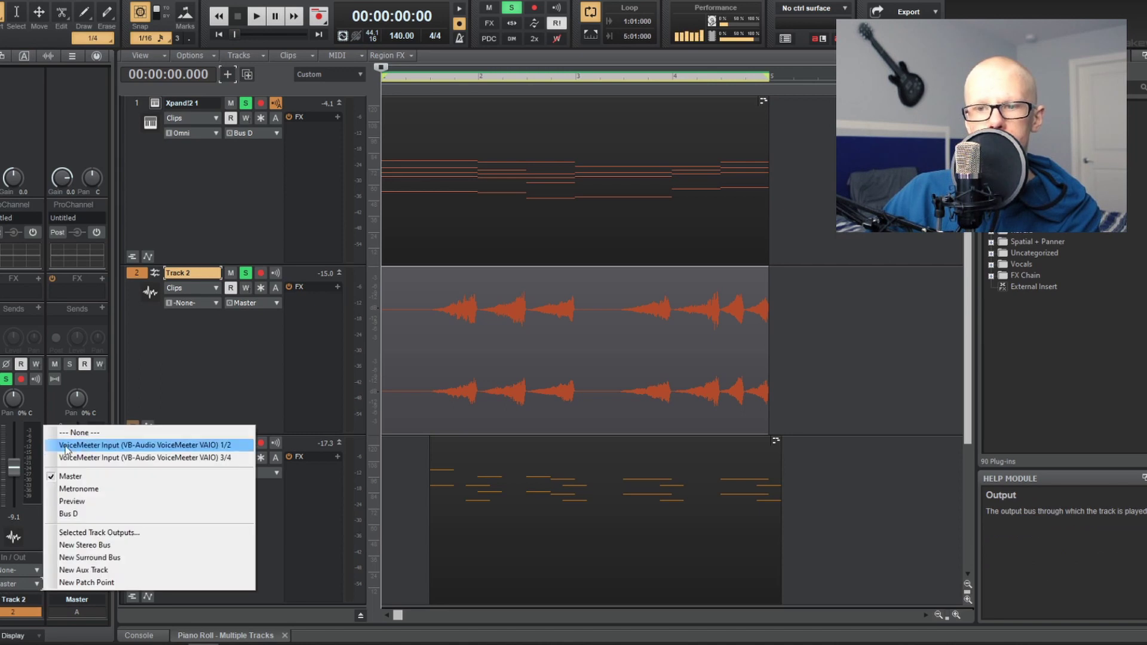
{"action": "left_click", "coordinate": [88, 518]}
{"action": "left_click", "coordinate": [122, 548]}
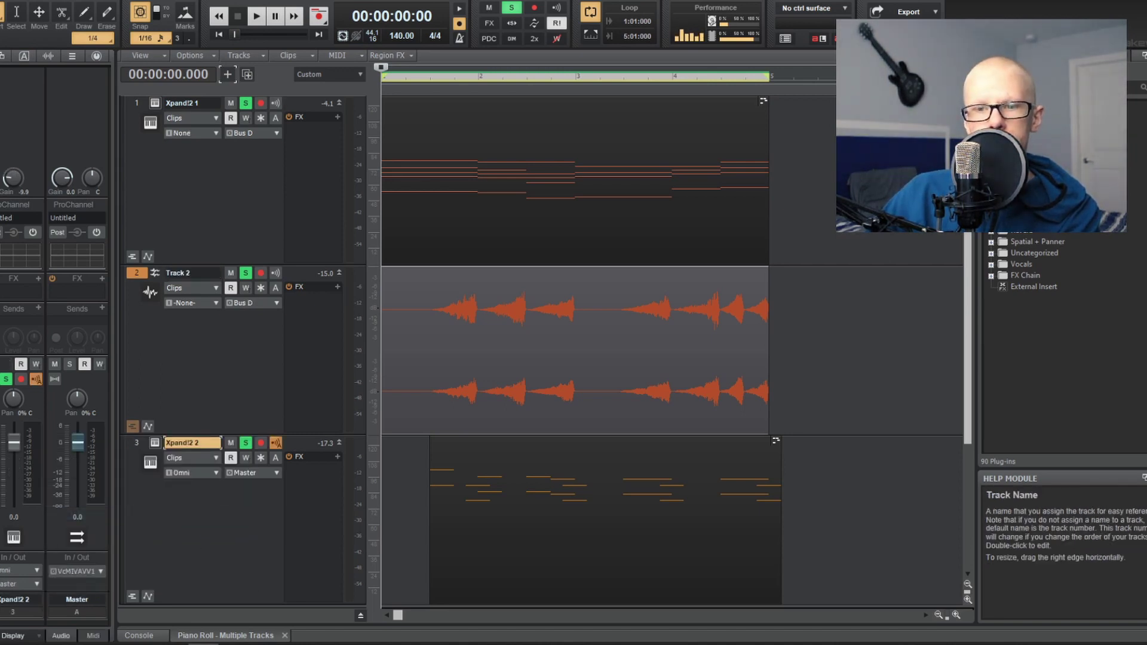
{"action": "left_click", "coordinate": [7, 584]}
{"action": "left_click", "coordinate": [88, 518]}
- Insert the Crystallizer effect on Bus D and lower its Mix while the loop plays
{"action": "key", "text": "space"}
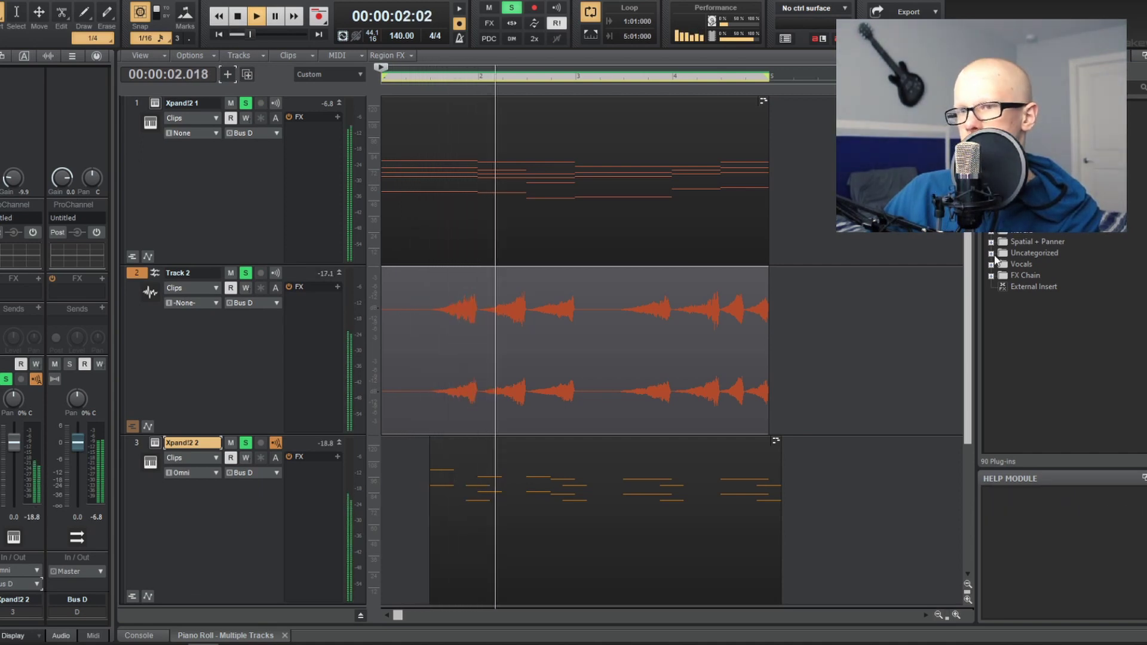
{"action": "left_click", "coordinate": [193, 235]}
{"action": "key", "text": "space"}
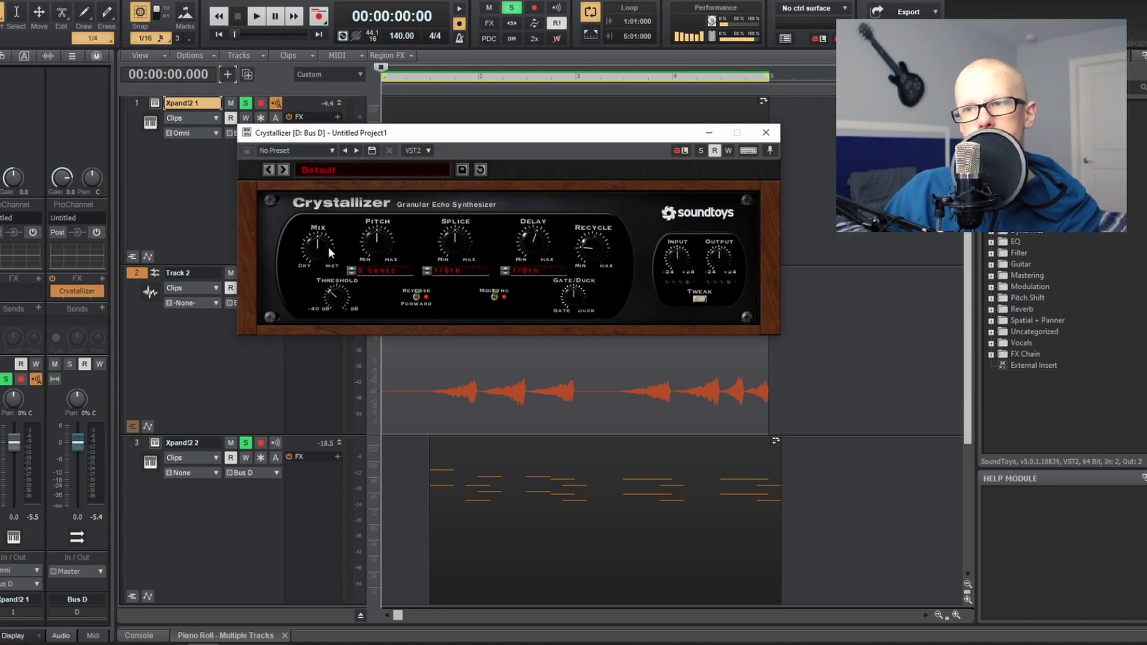
{"action": "key", "text": "space"}
{"action": "left_click_drag", "start_coordinate": [322, 247], "coordinate": [322, 275]}
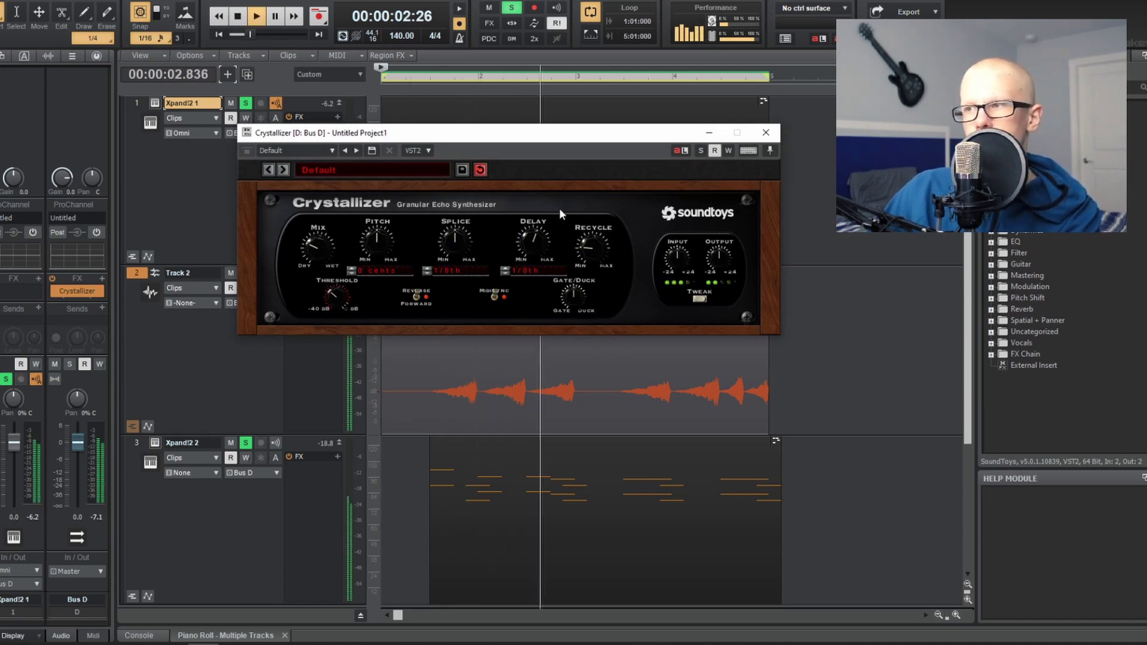
{"action": "left_click", "coordinate": [773, 132]}
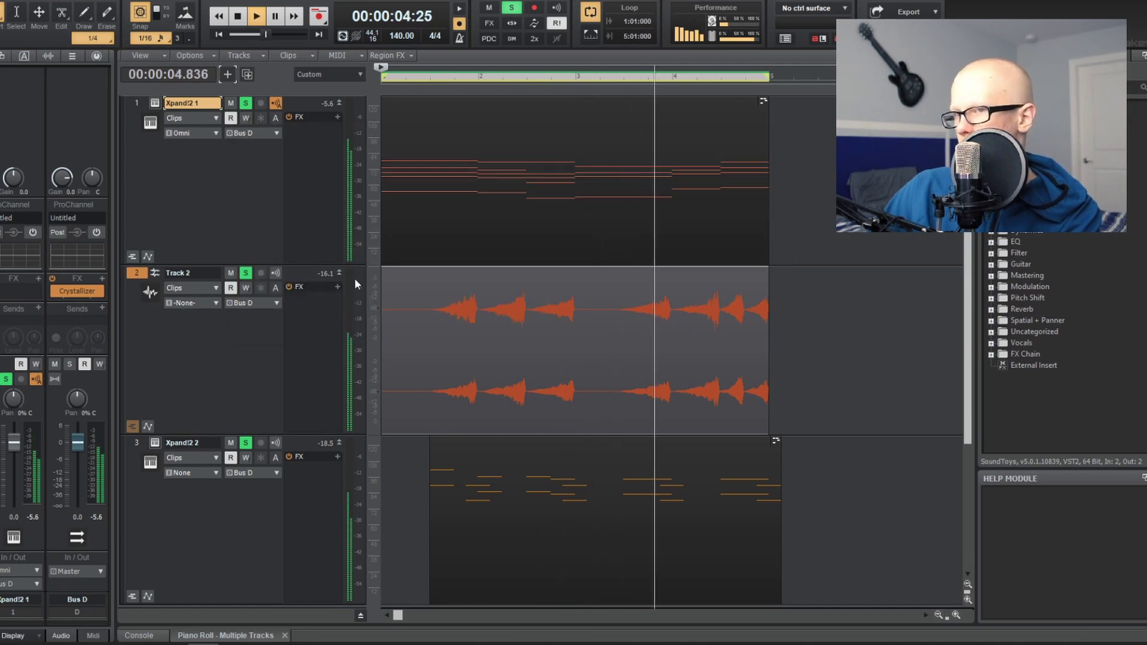
- Insert ShaperBox2 before Crystallizer on Bus D, load the preset Half Time quart w volume, and play the loop
{"action": "double_click", "coordinate": [691, 146]}
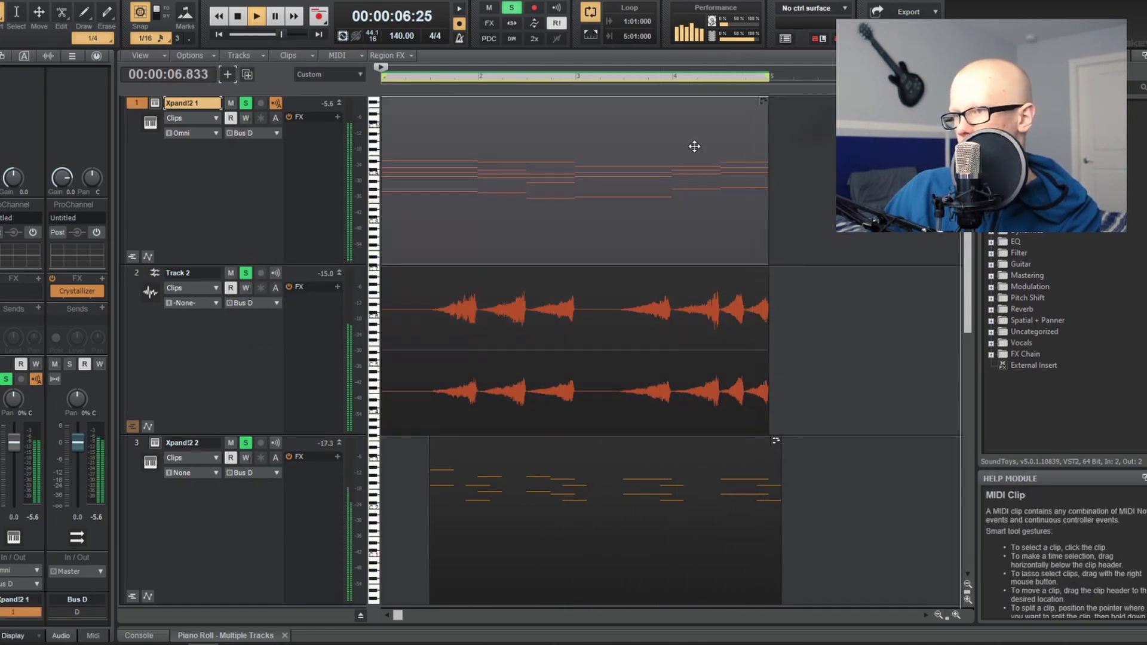
{"action": "key", "text": "ctrl+shift+d"}
{"action": "key", "text": "space"}
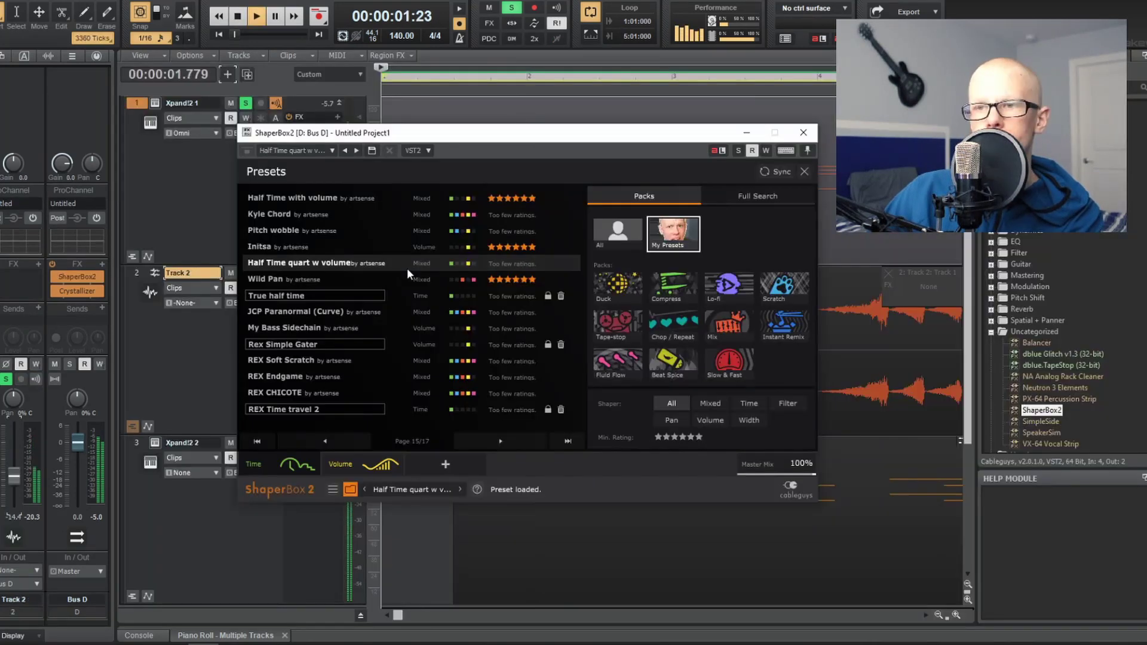
{"action": "key", "text": "space"}
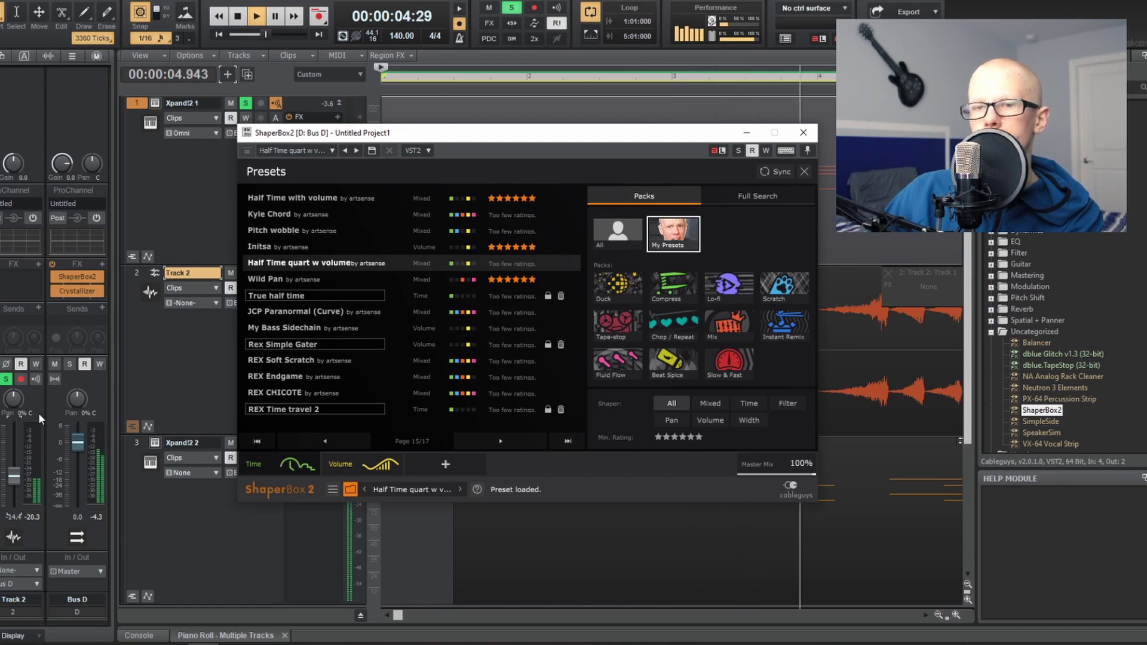
- Solo Bus D, close the ShaperBox2 window and audition the loop with Track 2 muted
{"action": "left_click", "coordinate": [69, 364]}
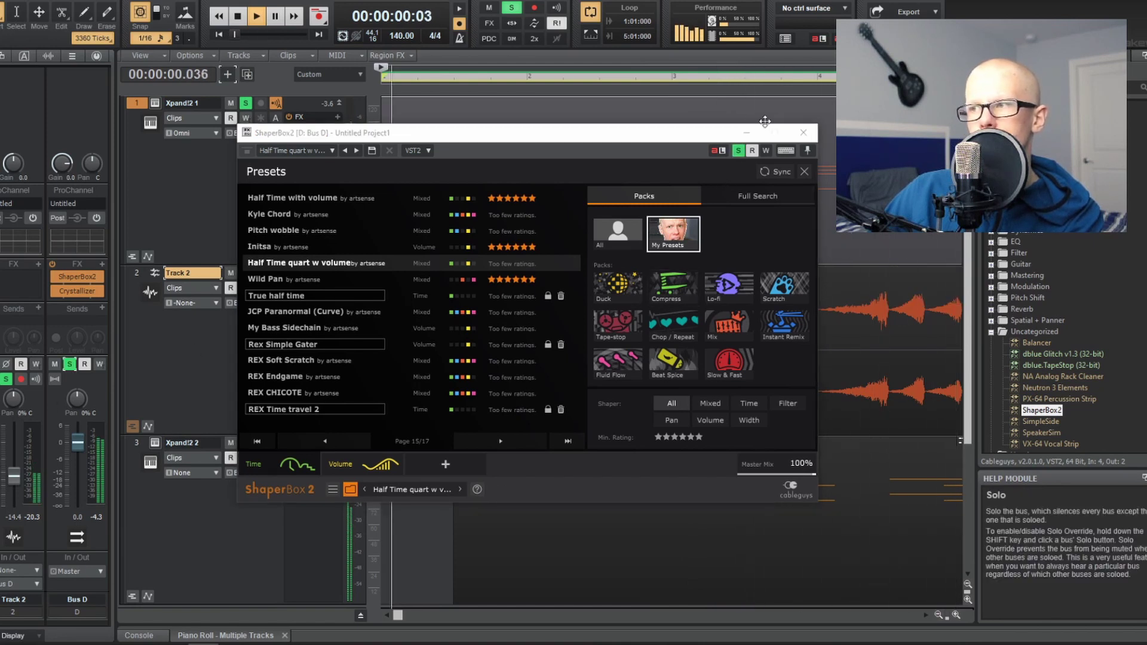
{"action": "left_click", "coordinate": [802, 135]}
{"action": "scroll", "coordinate": [757, 257], "scroll_direction": "down", "scroll_amount": 3}
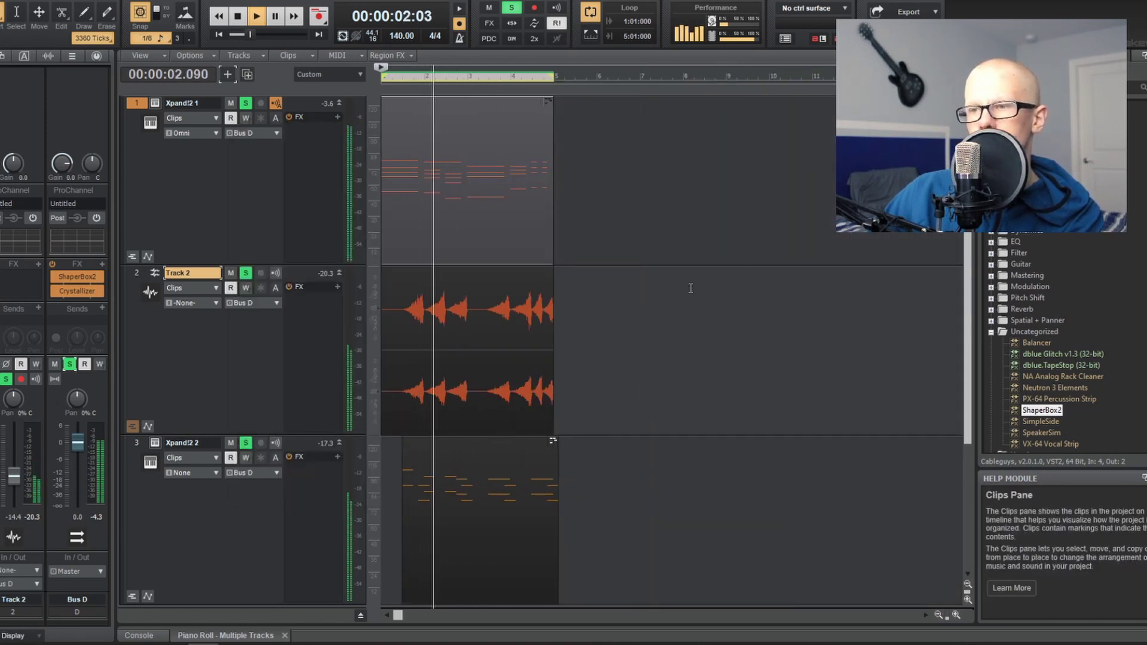
{"action": "left_click", "coordinate": [230, 273]}
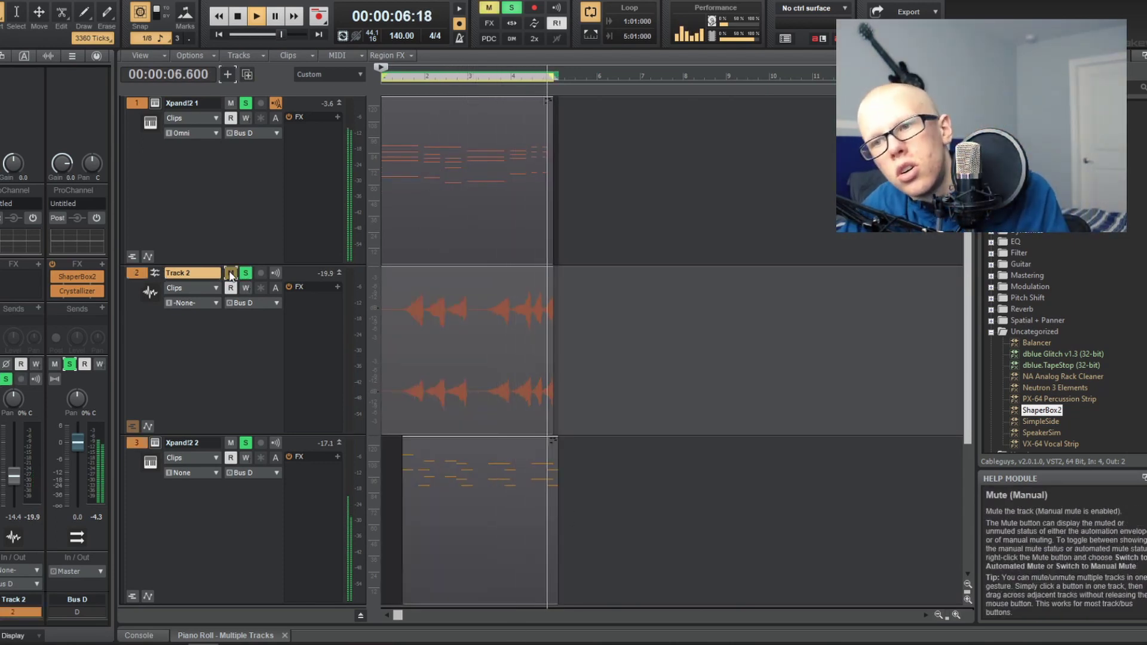
{"action": "left_click", "coordinate": [245, 273]}
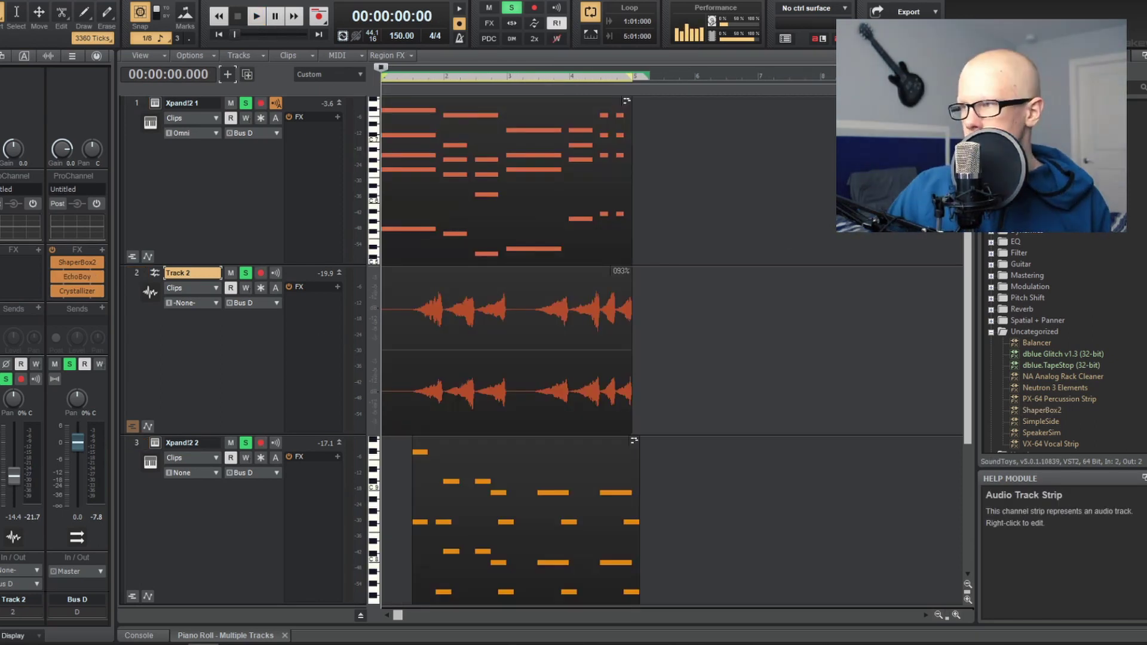
- Look through the dynamics plug-ins for Devil-Loc, select the Xpand!2 1 track and listen to the loop
{"action": "left_click", "coordinate": [991, 232]}
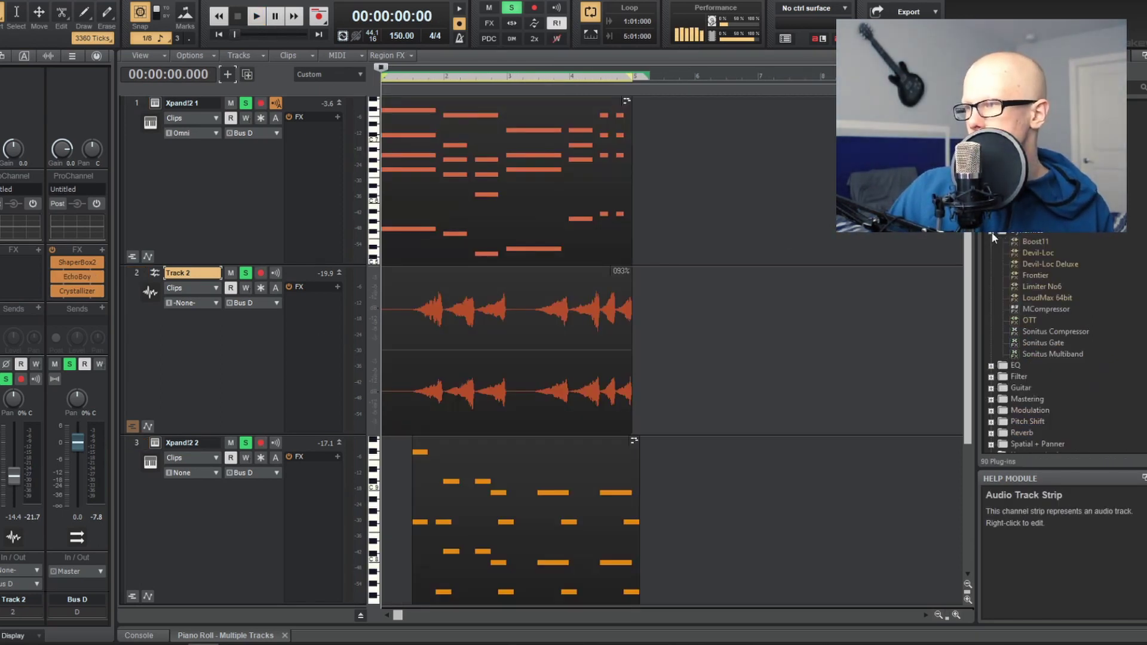
{"action": "left_click", "coordinate": [1037, 252]}
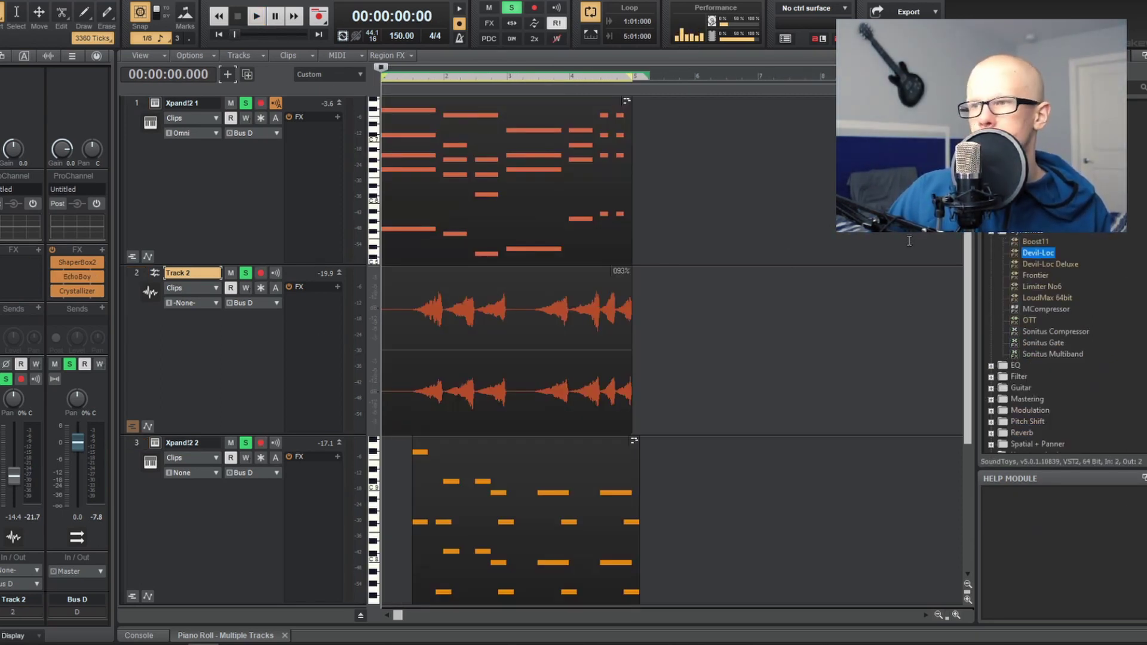
{"action": "left_click", "coordinate": [258, 229]}
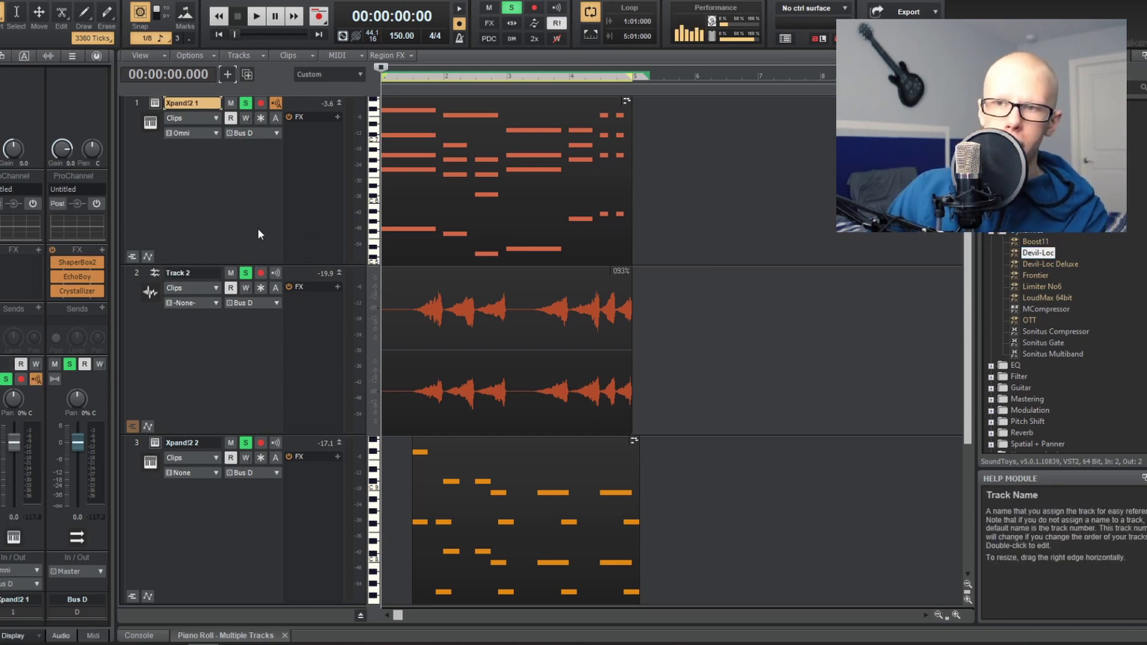
{"action": "key", "text": "space"}
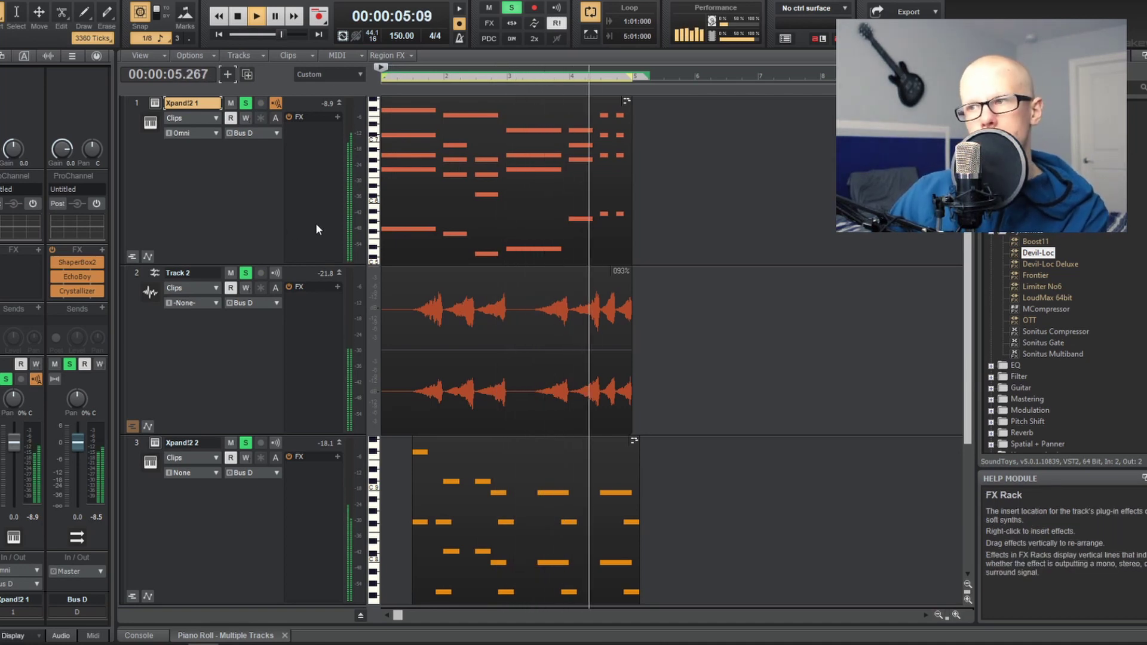
{"action": "key", "text": "space"}
- Set the project tempo to 135 and stretch the Track 2 audio clip to the end of bar 4, checking it in playback
{"action": "left_click", "coordinate": [397, 36]}
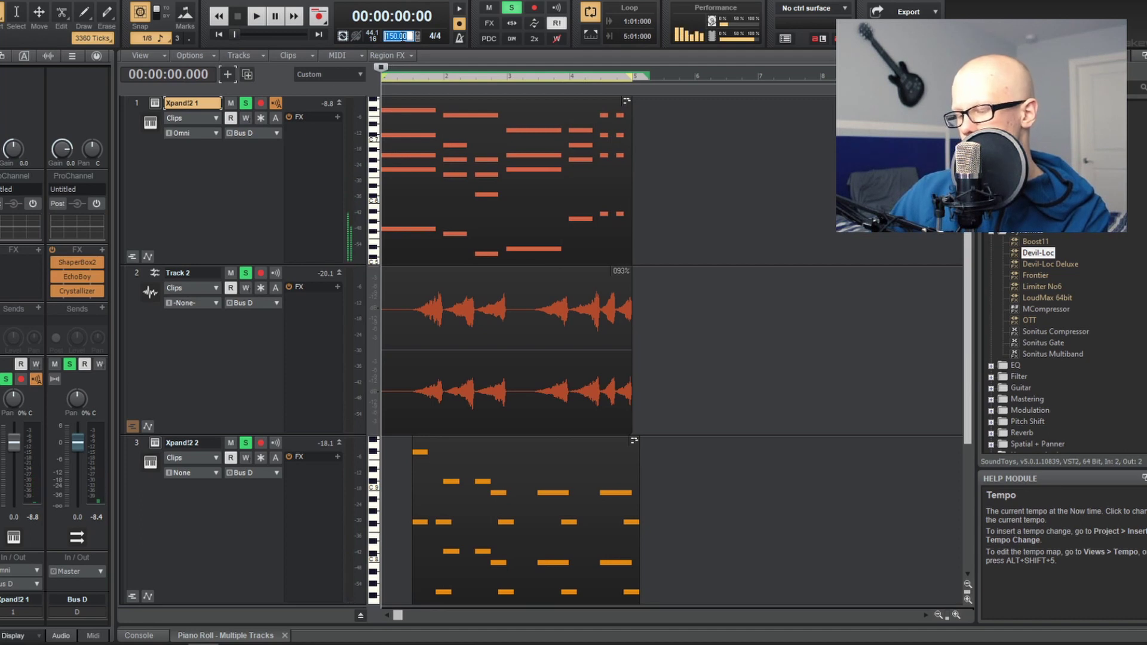
{"action": "type", "text": "135"}
{"action": "key", "text": "Return"}
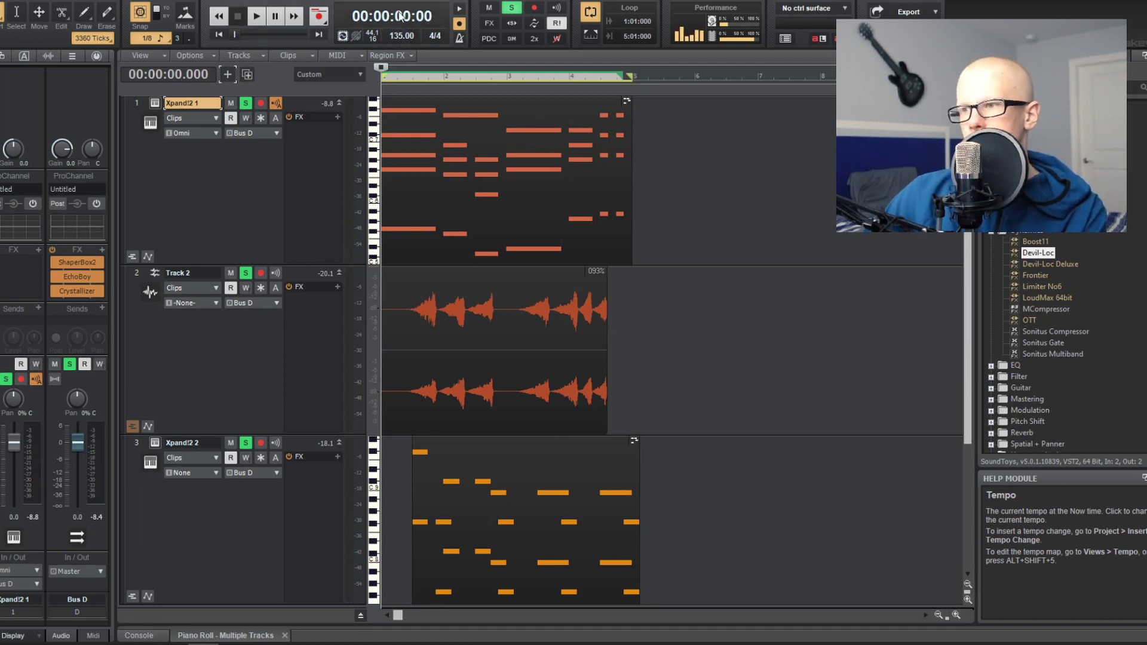
{"action": "left_click_drag", "start_coordinate": [607, 341], "coordinate": [631, 345]}
{"action": "left_click", "coordinate": [508, 277]}
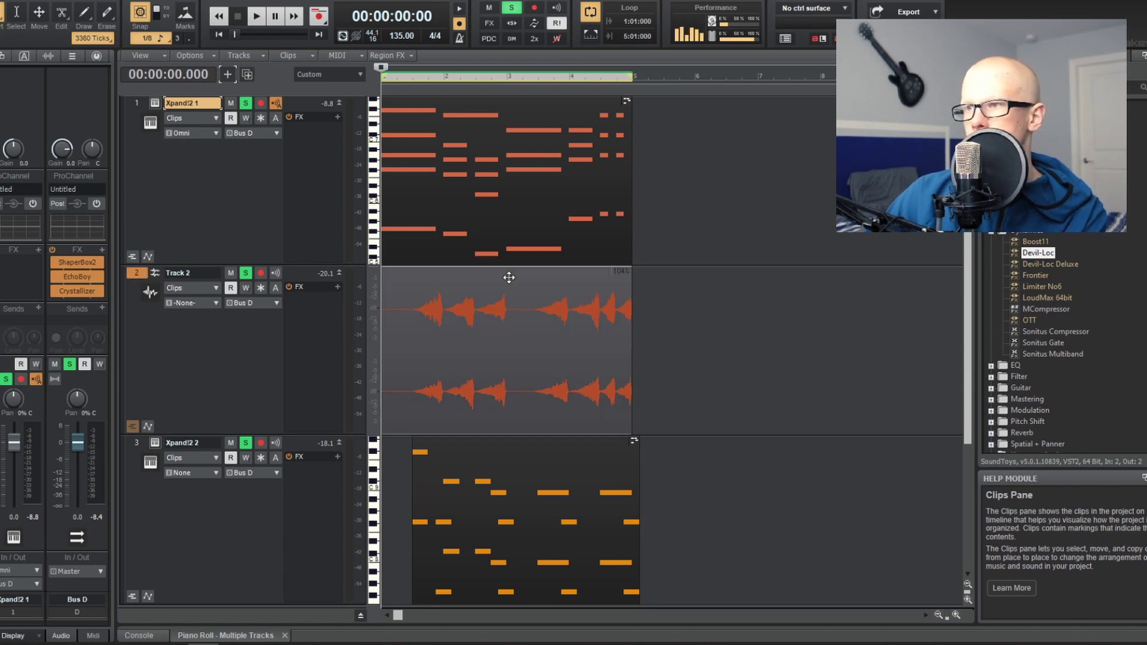
{"action": "key", "text": "space"}
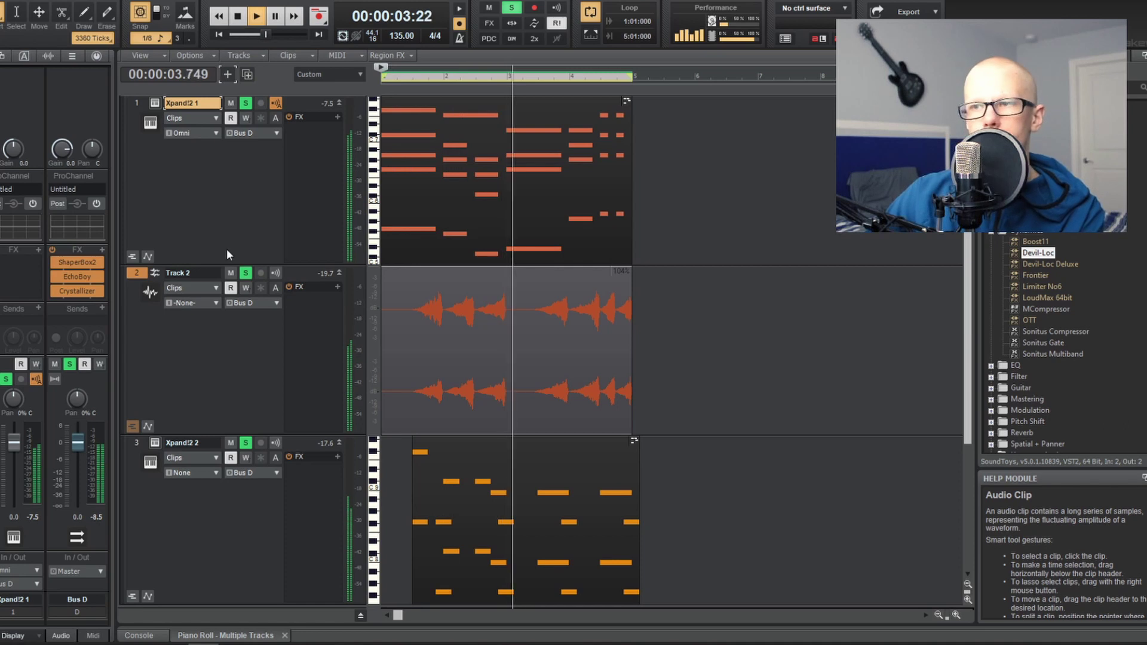
{"action": "key", "text": "space"}
- Transpose all clips on the three tracks down in pitch and listen to the loop
{"action": "key", "text": "ctrl+a"}
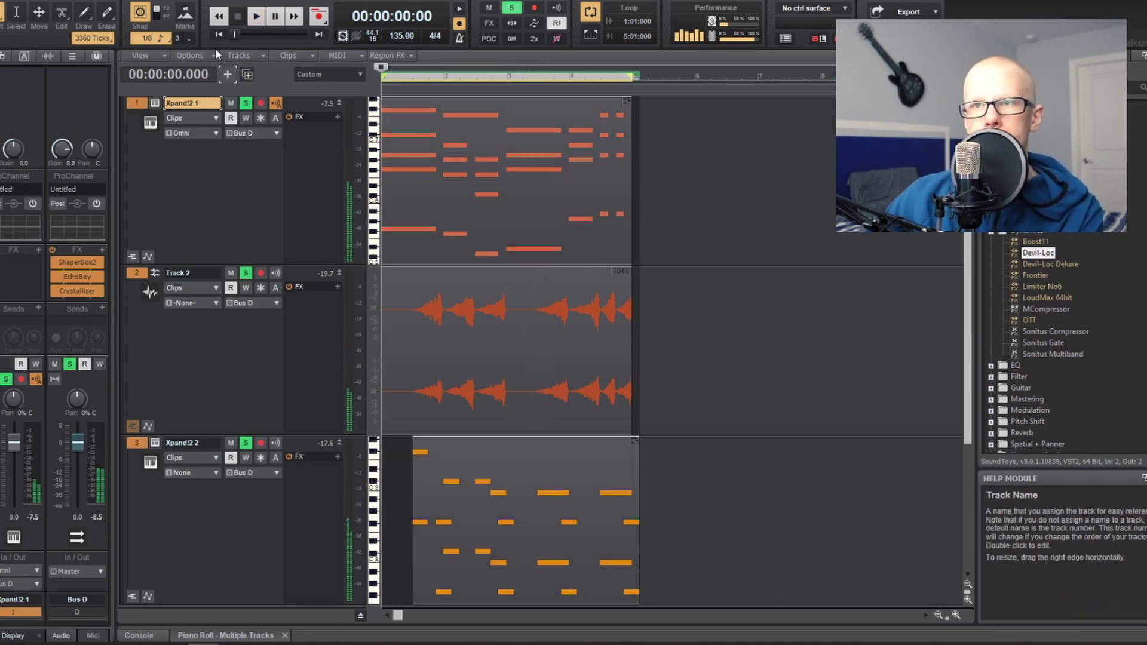
{"action": "key", "text": "ctrl+Down"}
{"action": "key", "text": "space"}
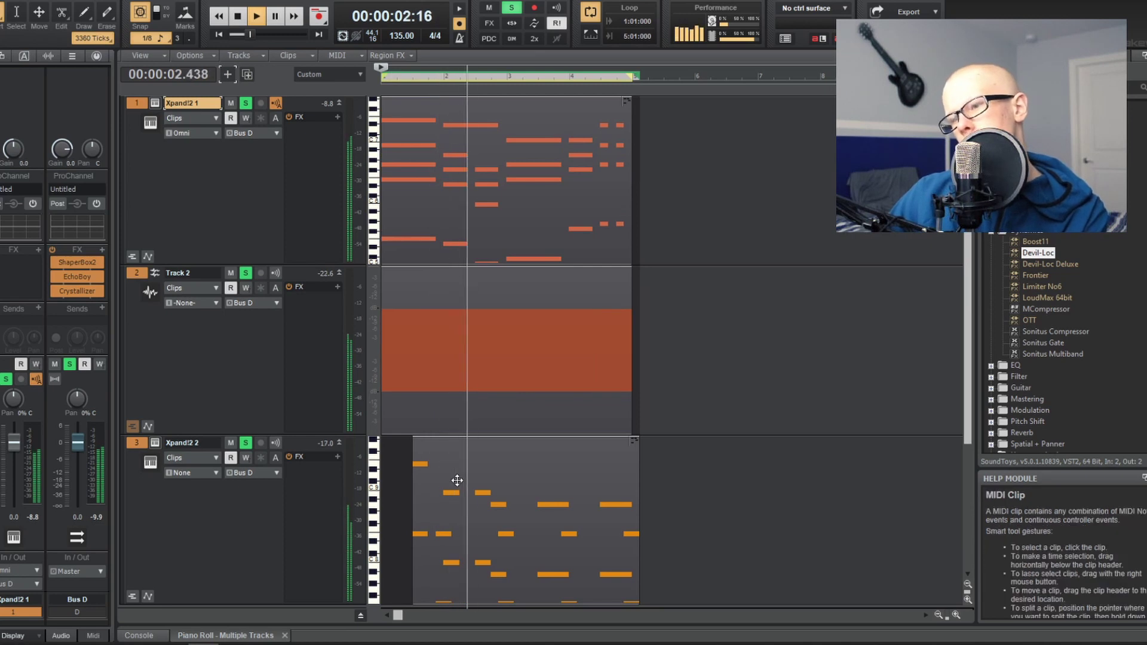
{"action": "scroll", "coordinate": [457, 480], "scroll_direction": "down", "scroll_amount": 3}
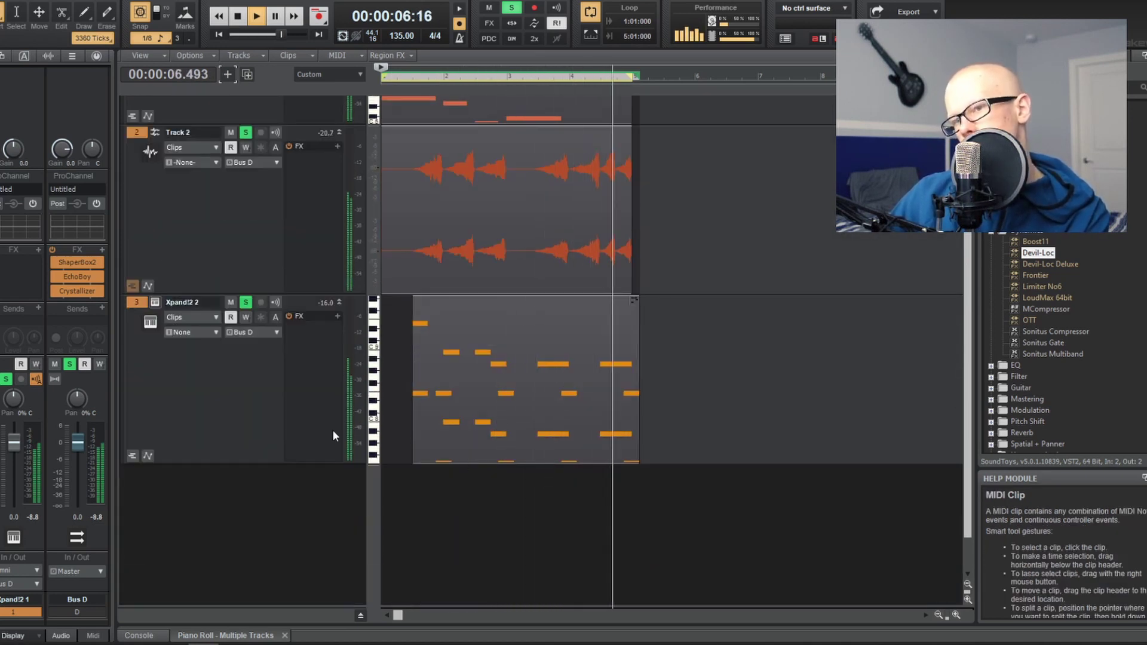
{"action": "scroll", "coordinate": [321, 435], "scroll_direction": "up", "scroll_amount": 3}
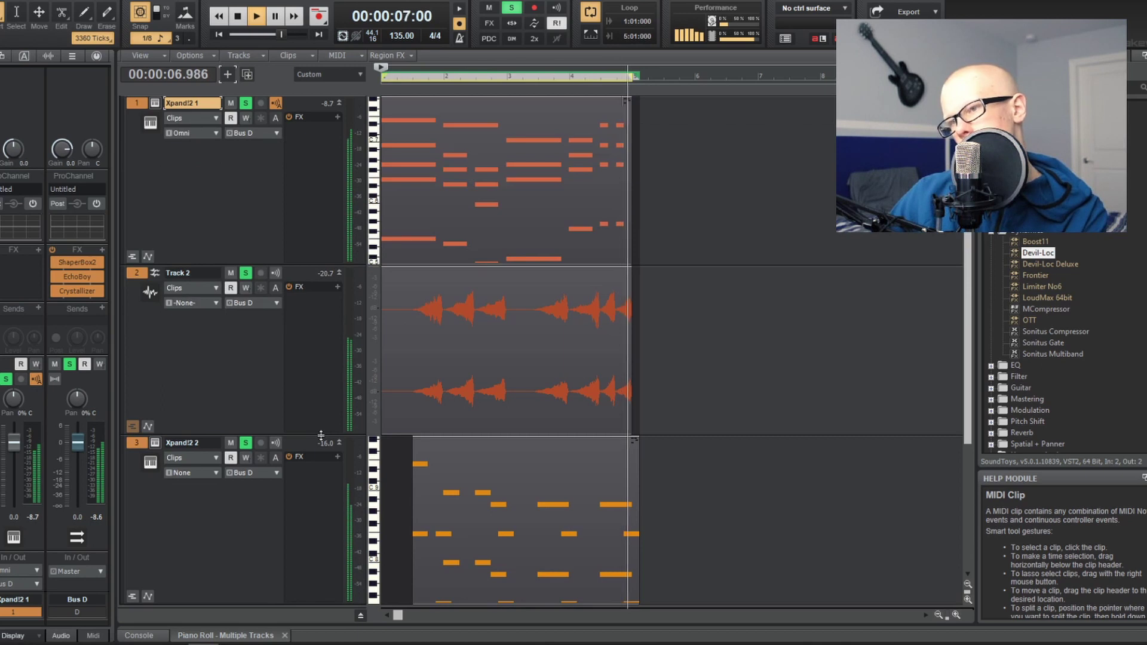
{"action": "left_click", "coordinate": [232, 387]}
{"action": "key", "text": "space"}
- Add a Komplete Kontrol instrument track and load the vocal one-shot Vocal F# Barito 1
{"action": "key", "text": "Down"}
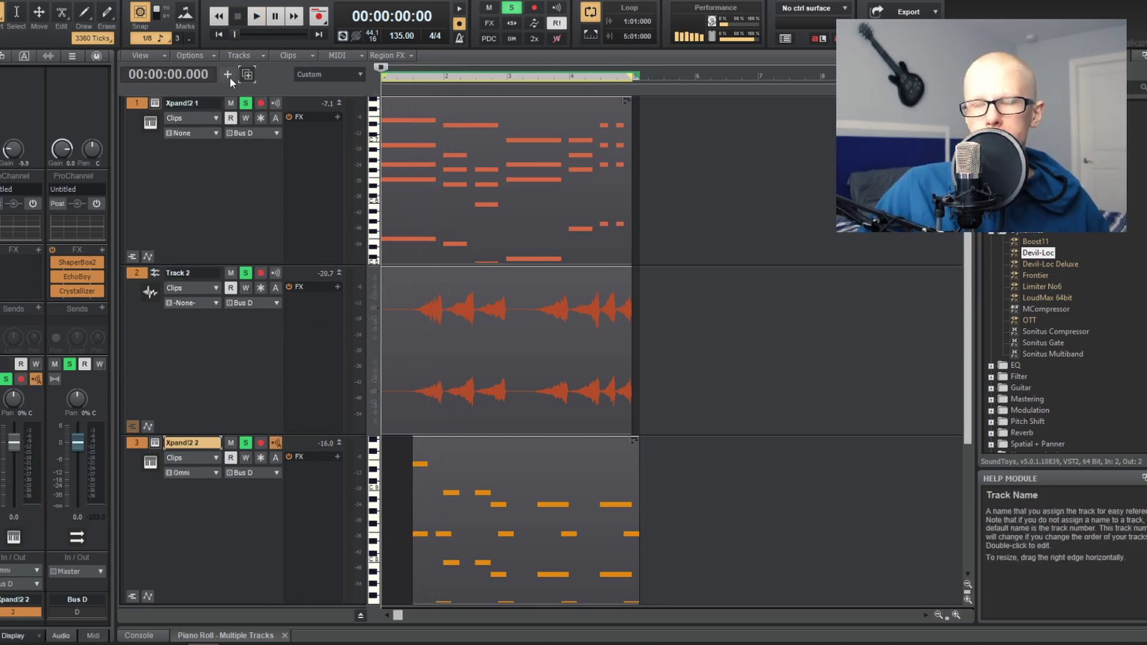
{"action": "left_click", "coordinate": [229, 77]}
{"action": "left_click", "coordinate": [312, 39]}
{"action": "left_click", "coordinate": [310, 93]}
{"action": "left_click", "coordinate": [376, 159]}
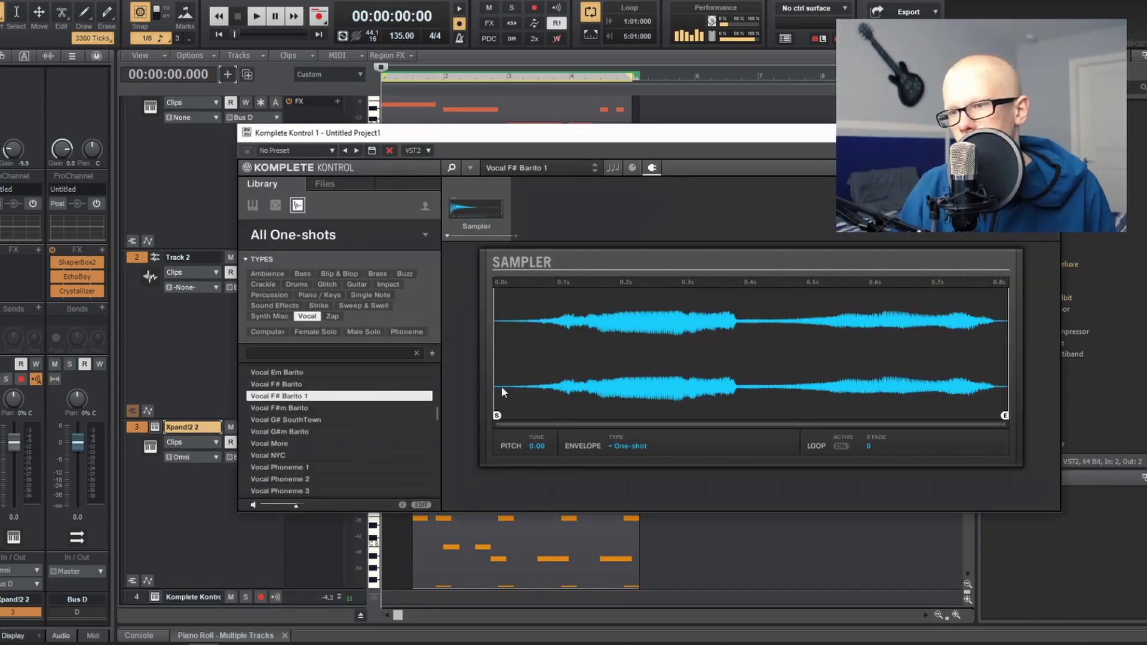
{"action": "left_click", "coordinate": [276, 399]}
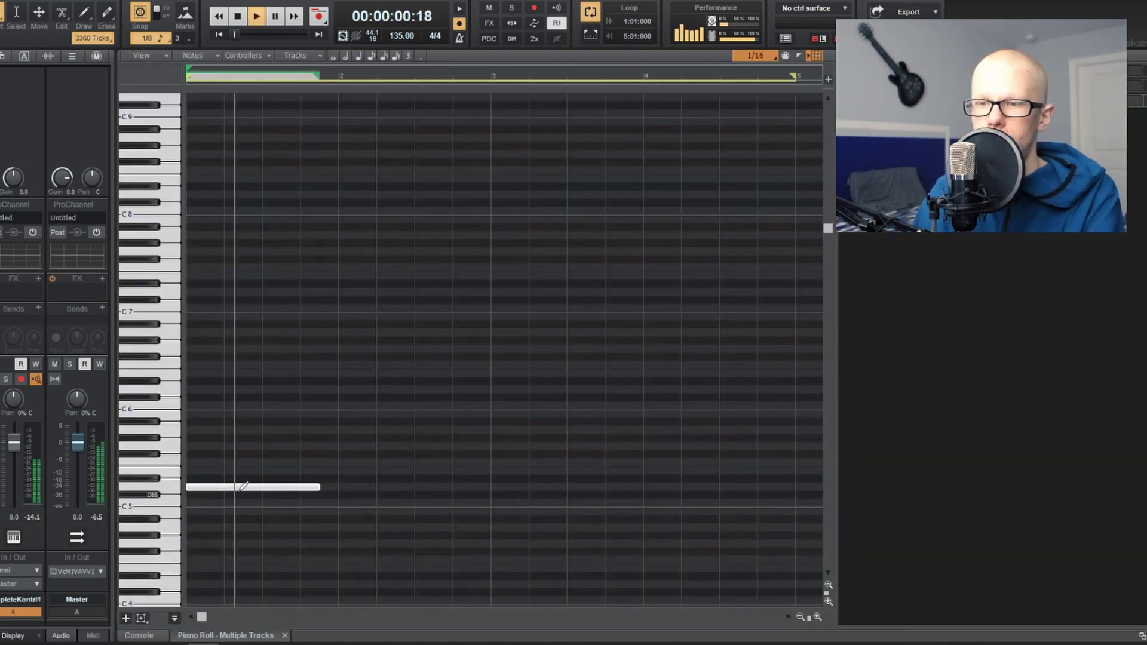
- Move the first vocal note down to Bb4 and repeat it at the start of bars 2, 3 and 4
{"action": "left_click_drag", "start_coordinate": [235, 486], "coordinate": [237, 505]}
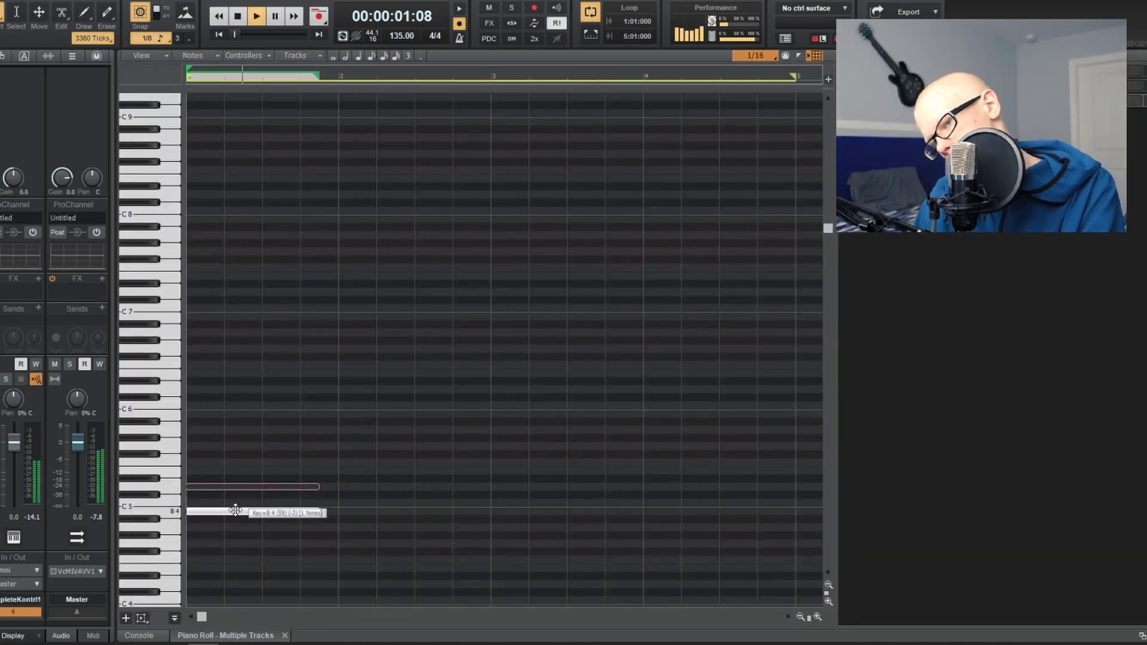
{"action": "mouse_move", "coordinate": [235, 507]}
{"action": "left_mouse_down"}
{"action": "mouse_move", "coordinate": [226, 503]}
{"action": "mouse_move", "coordinate": [221, 521]}
{"action": "left_mouse_up"}
{"action": "key", "text": "space"}
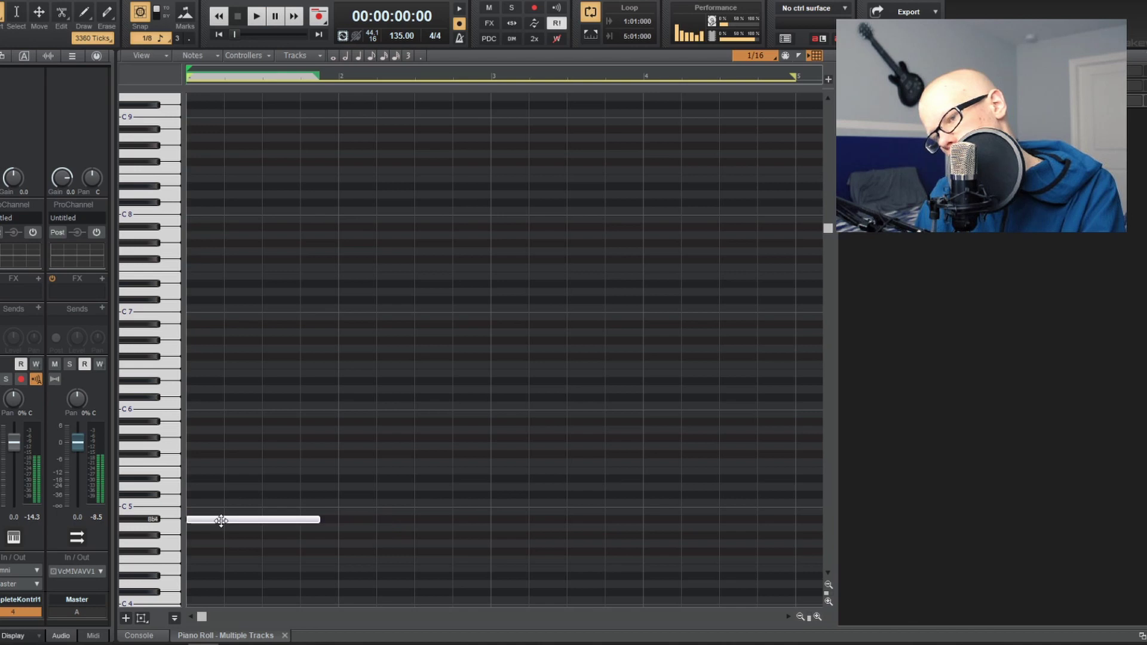
{"action": "key", "text": "space"}
{"action": "left_click", "coordinate": [340, 519]}
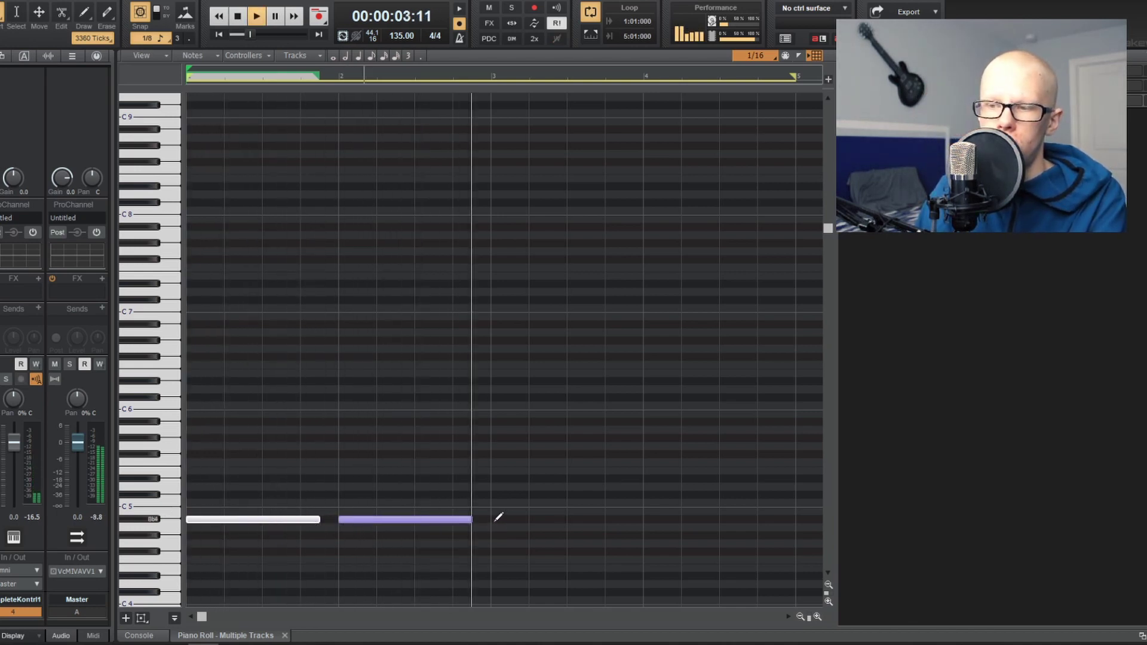
{"action": "left_click", "coordinate": [496, 519]}
{"action": "left_click", "coordinate": [645, 519]}
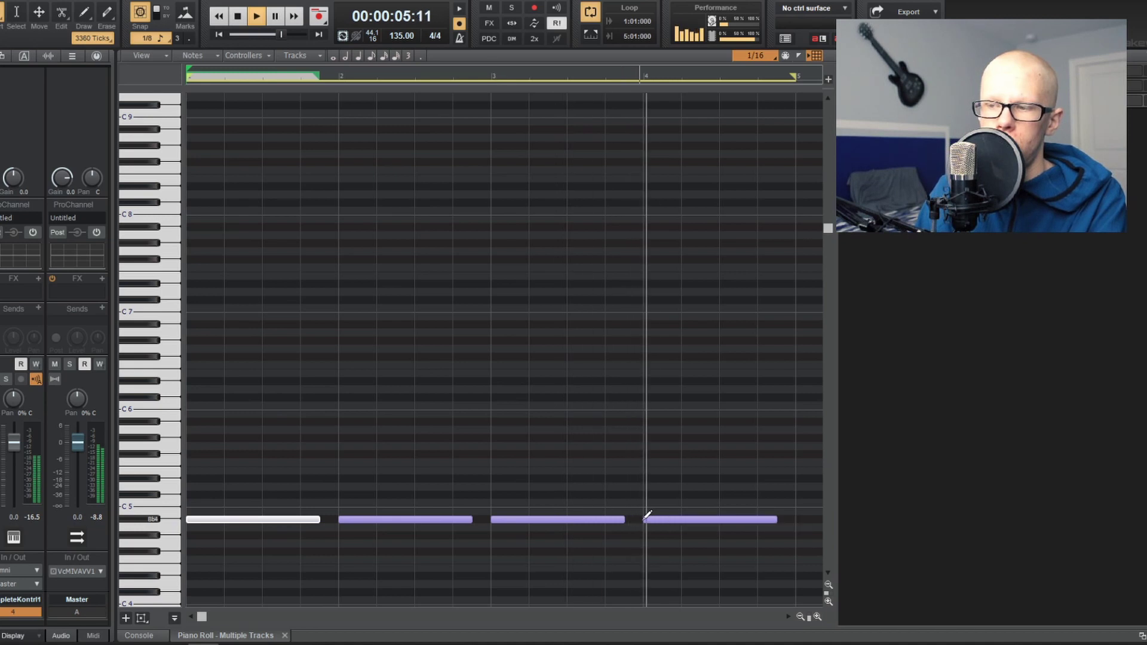
- Lower the Komplete Kontrol 1 volume to about -15.8 dB and draw a second F5 vocal note on beat 4 of bar 3
{"action": "scroll", "coordinate": [313, 511], "scroll_direction": "down", "scroll_amount": 3}
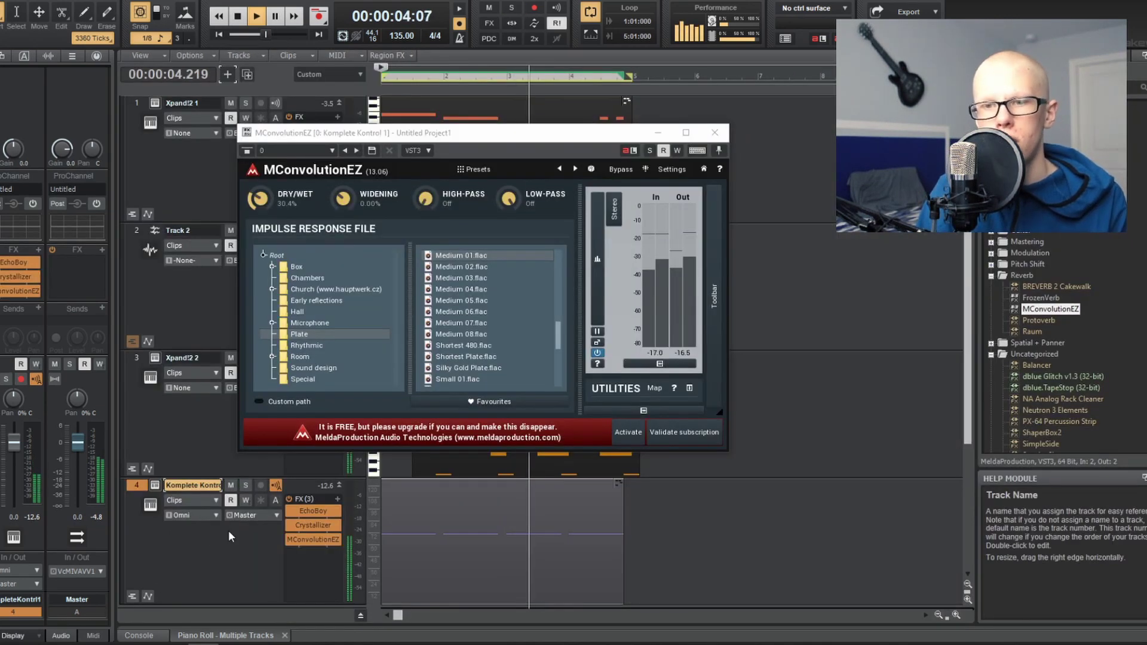
{"action": "left_click_drag", "start_coordinate": [13, 445], "coordinate": [13, 465]}
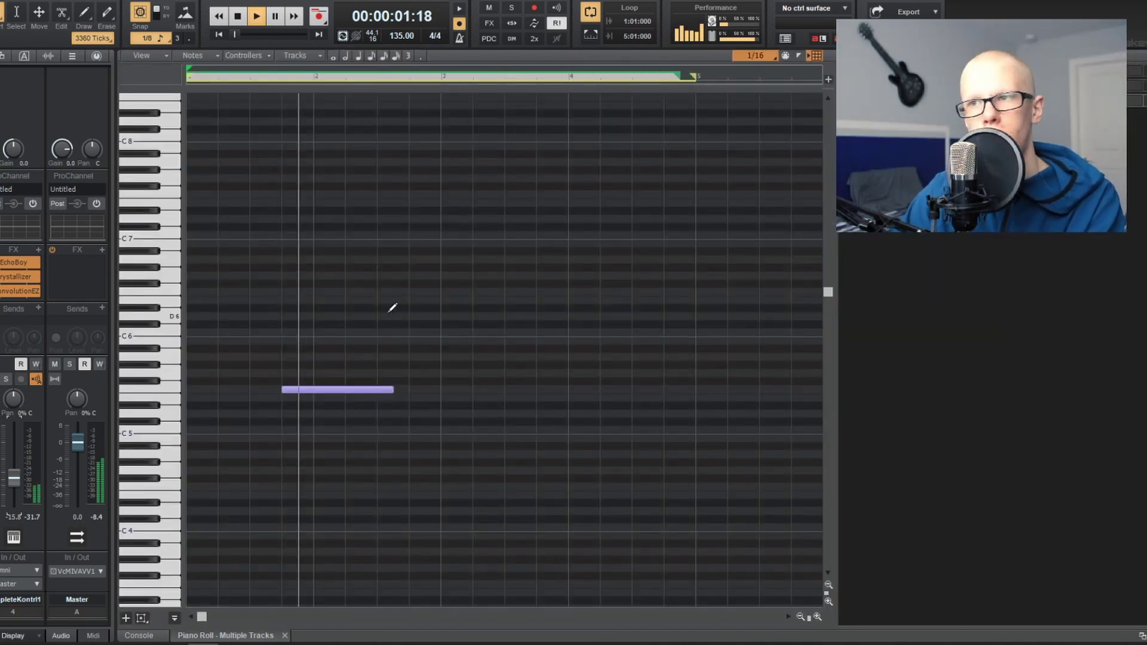
{"action": "scroll", "coordinate": [394, 309], "scroll_direction": "down", "scroll_amount": 2}
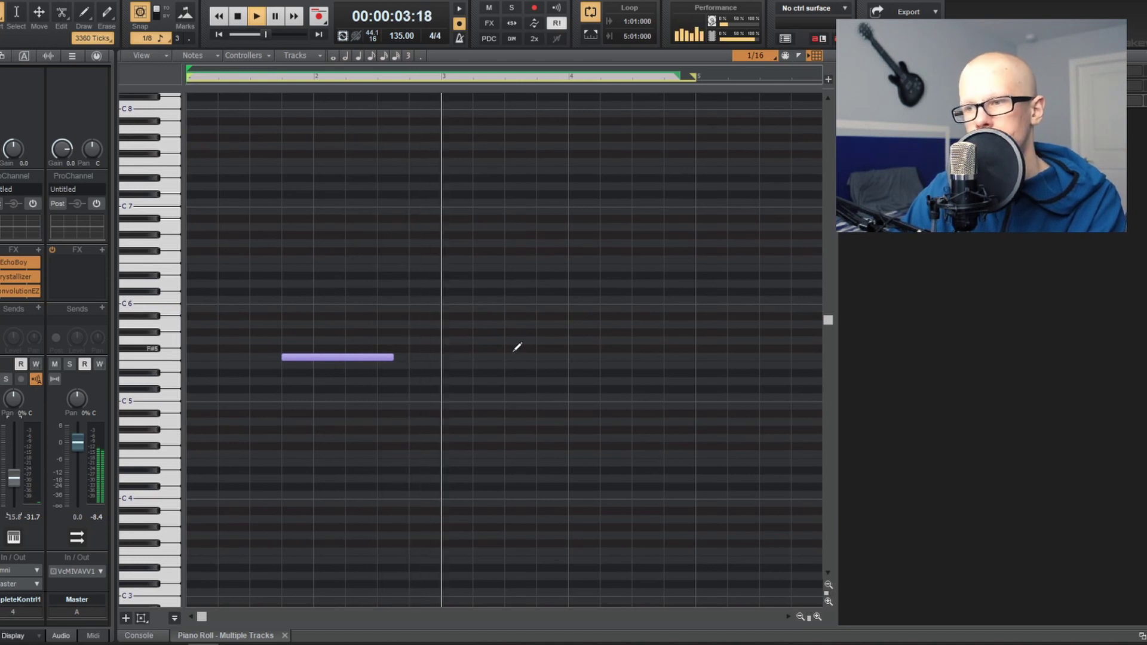
{"action": "left_click", "coordinate": [538, 358]}
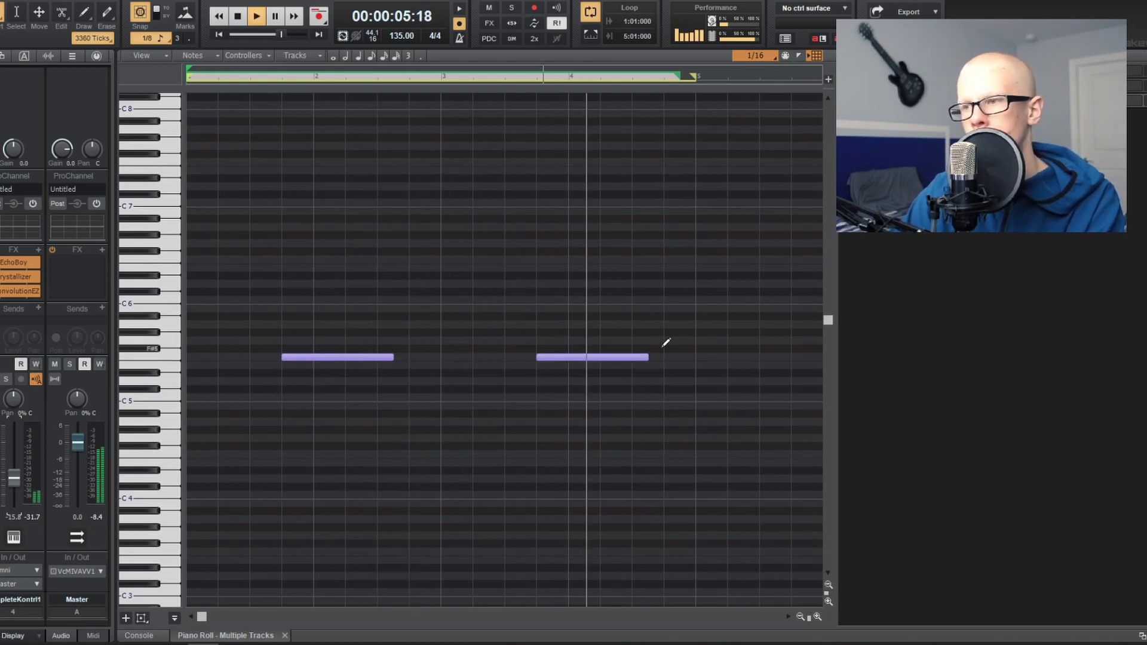
- Try an extra C6 vocal note on beat 3 of bar 4, also an octave lower, and delete it
{"action": "left_click", "coordinate": [657, 298]}
{"action": "key", "text": "space"}
{"action": "left_click_drag", "start_coordinate": [671, 300], "coordinate": [657, 300]}
{"action": "key", "text": "space"}
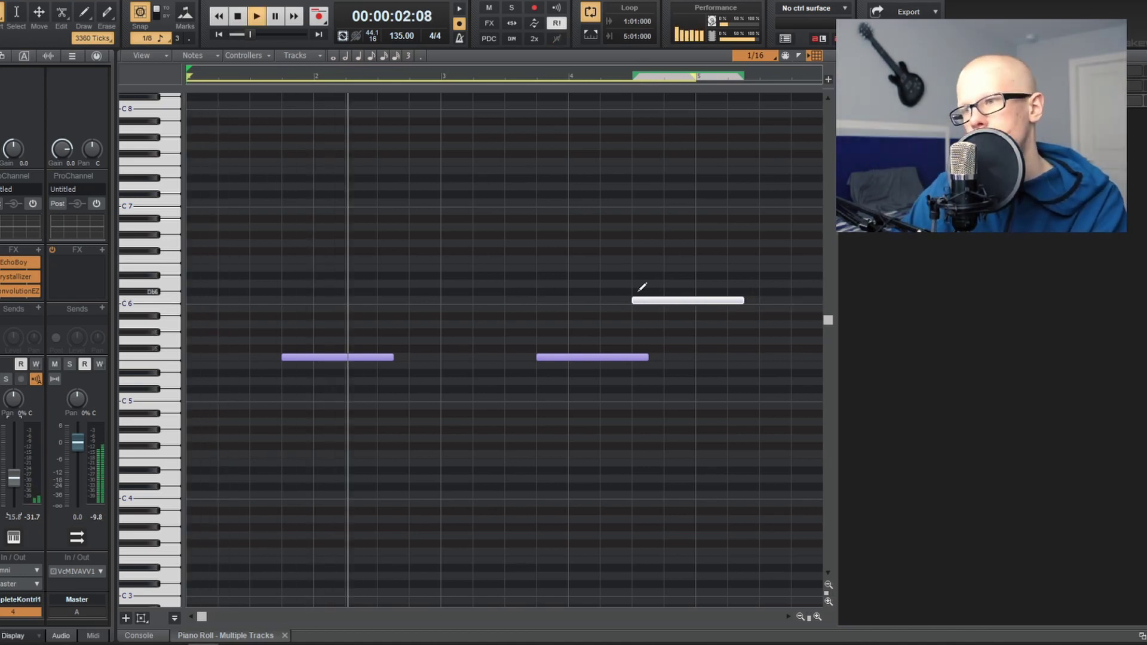
{"action": "key", "text": "shift+t"}
{"action": "key", "text": "Return"}
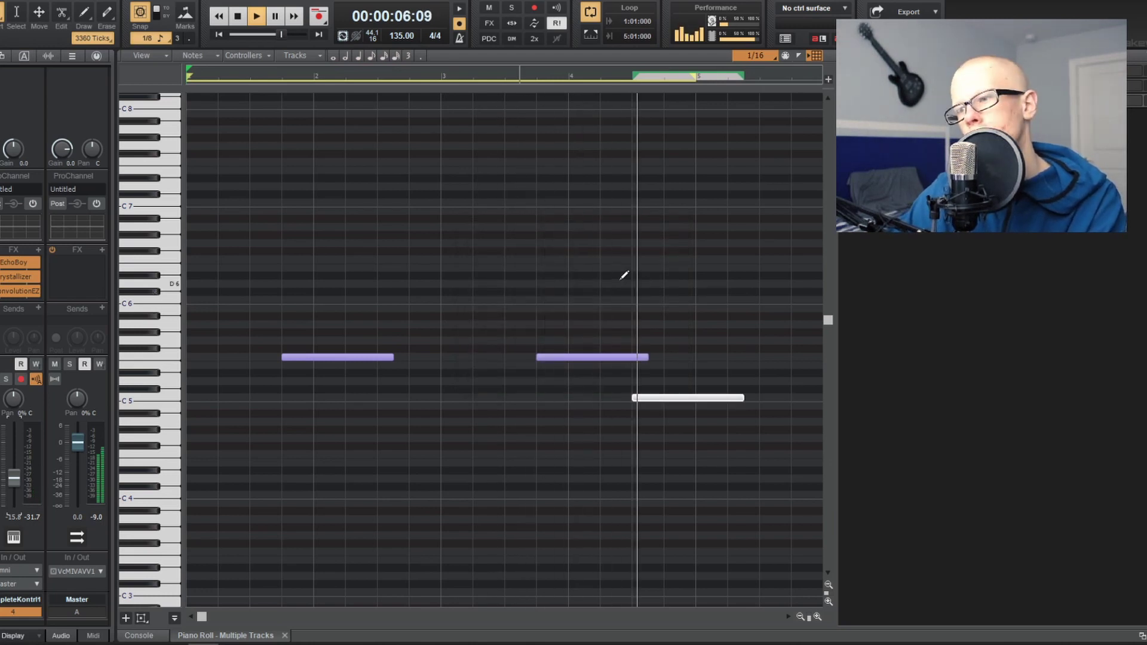
{"action": "key", "text": "ctrl+z"}
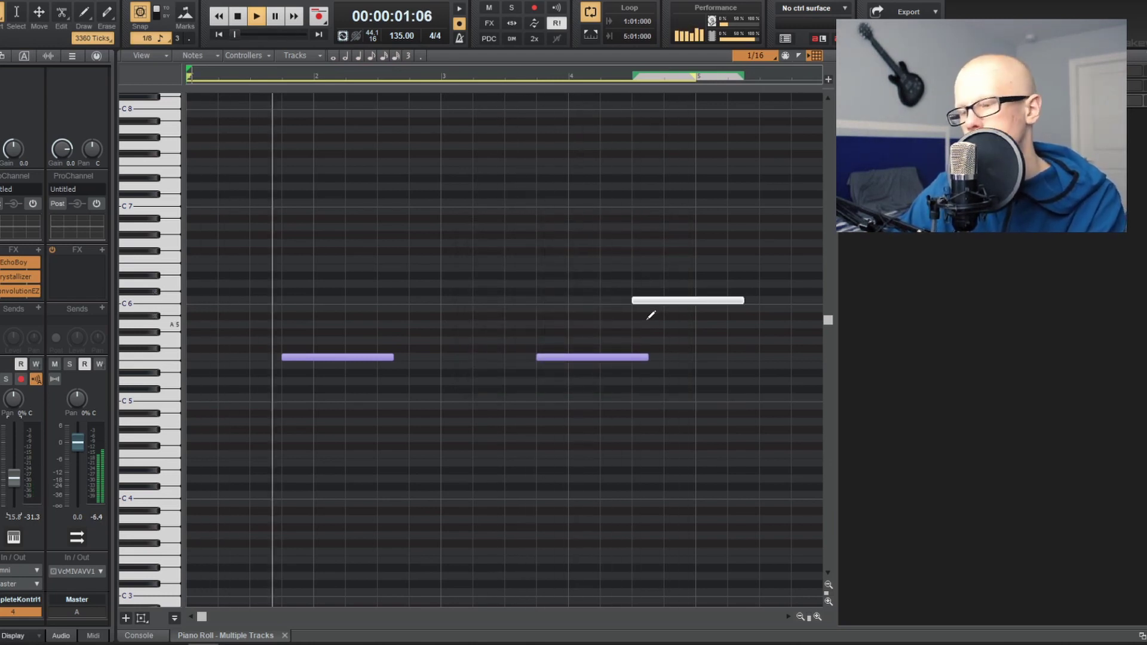
{"action": "key", "text": "Delete"}
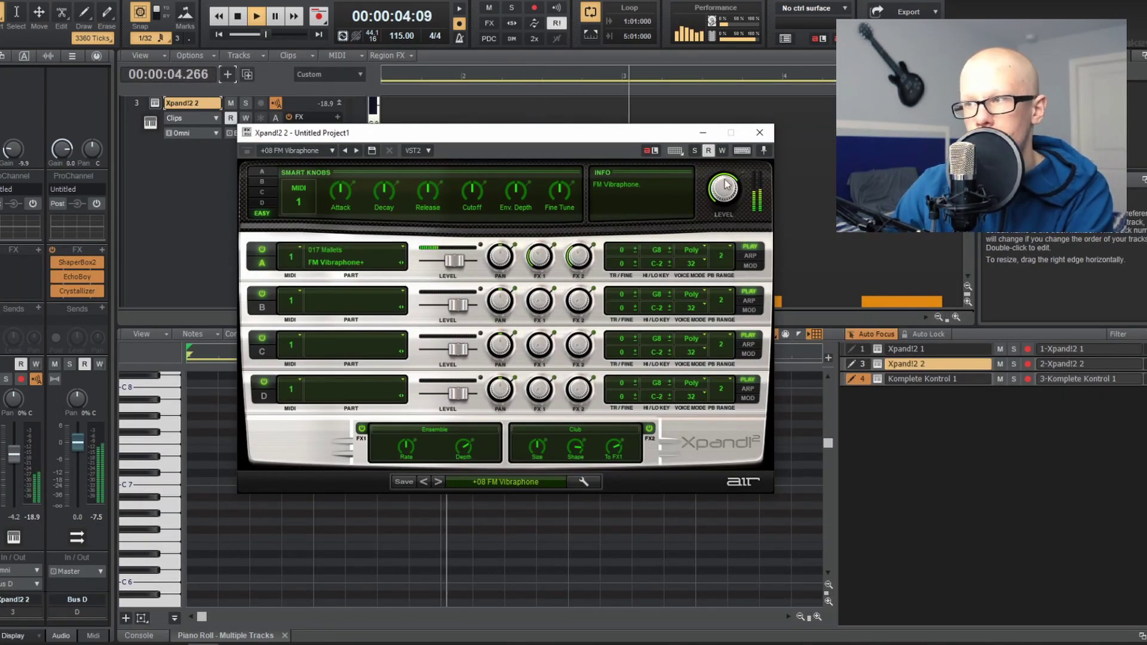
- Duplicate the Xpand!2 1 chord track and load the Xpand!2 preset +54 FM Whisper Pad on the copy
{"action": "left_click", "coordinate": [759, 132]}
{"action": "key", "text": "f"}
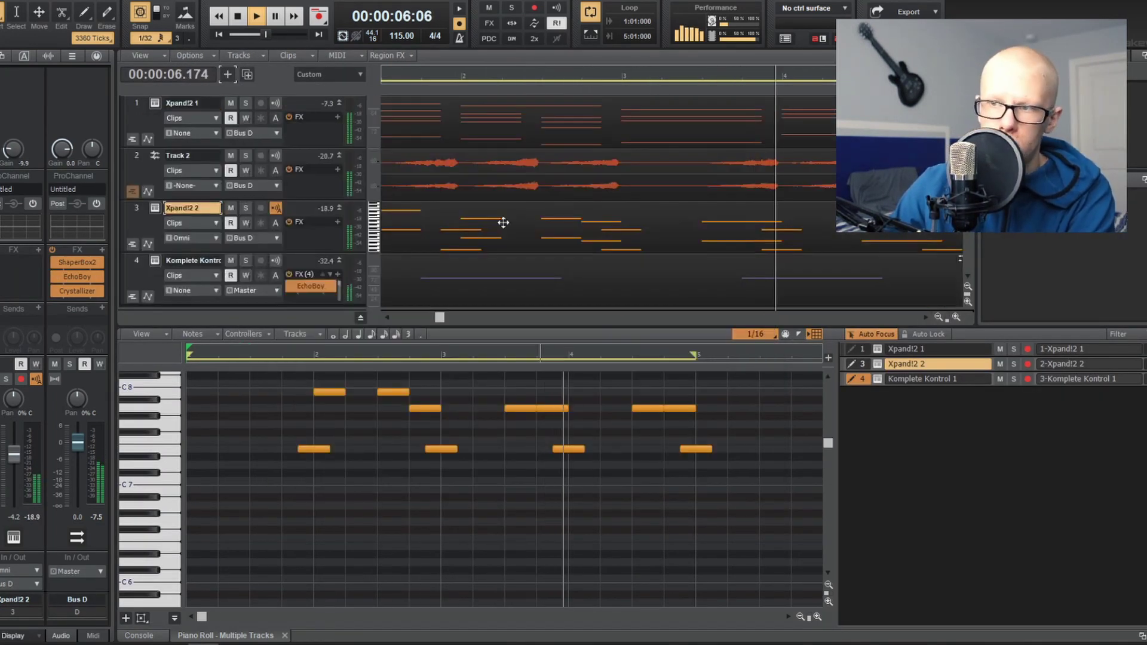
{"action": "left_click", "coordinate": [145, 110]}
{"action": "left_click", "coordinate": [248, 74]}
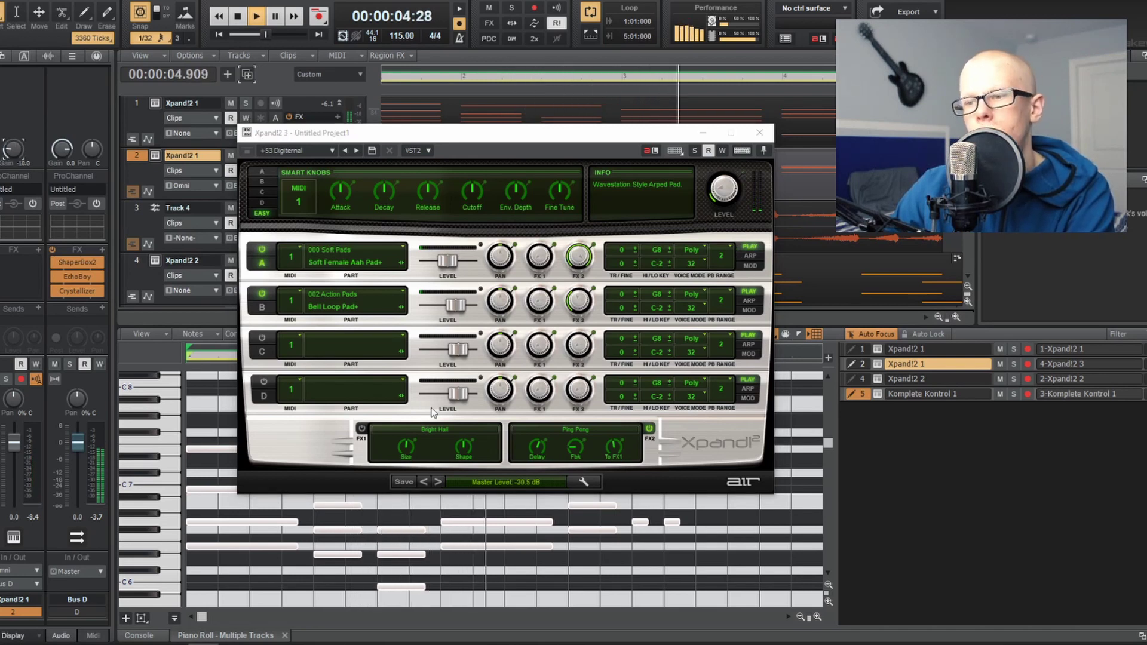
{"action": "left_click", "coordinate": [437, 489]}
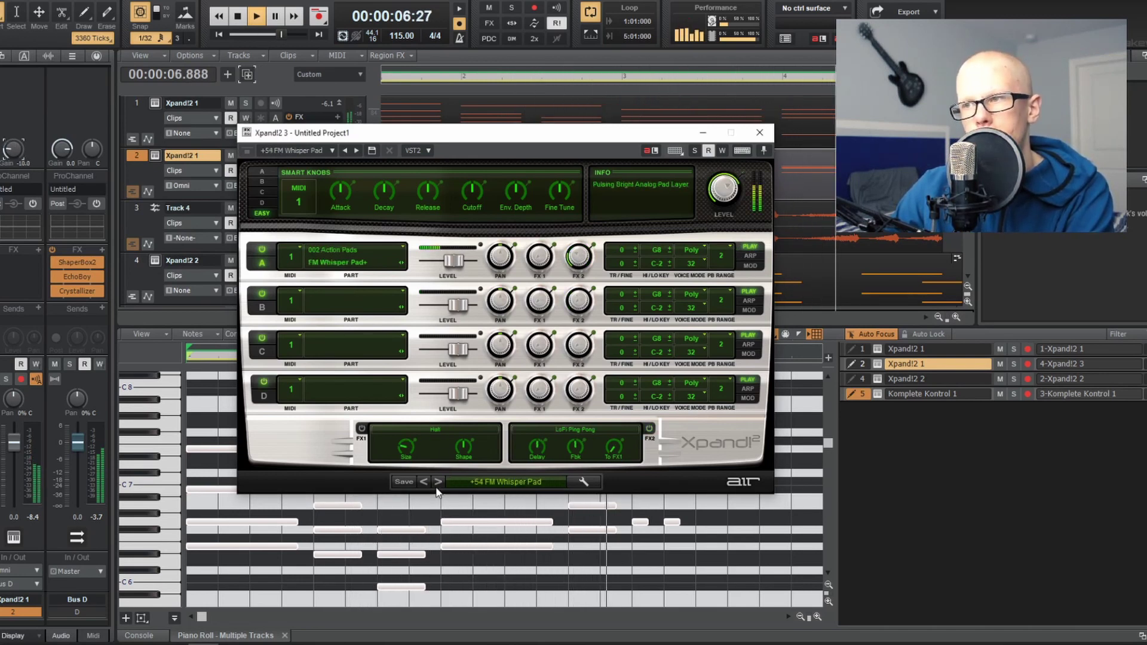
{"action": "left_click", "coordinate": [760, 132]}
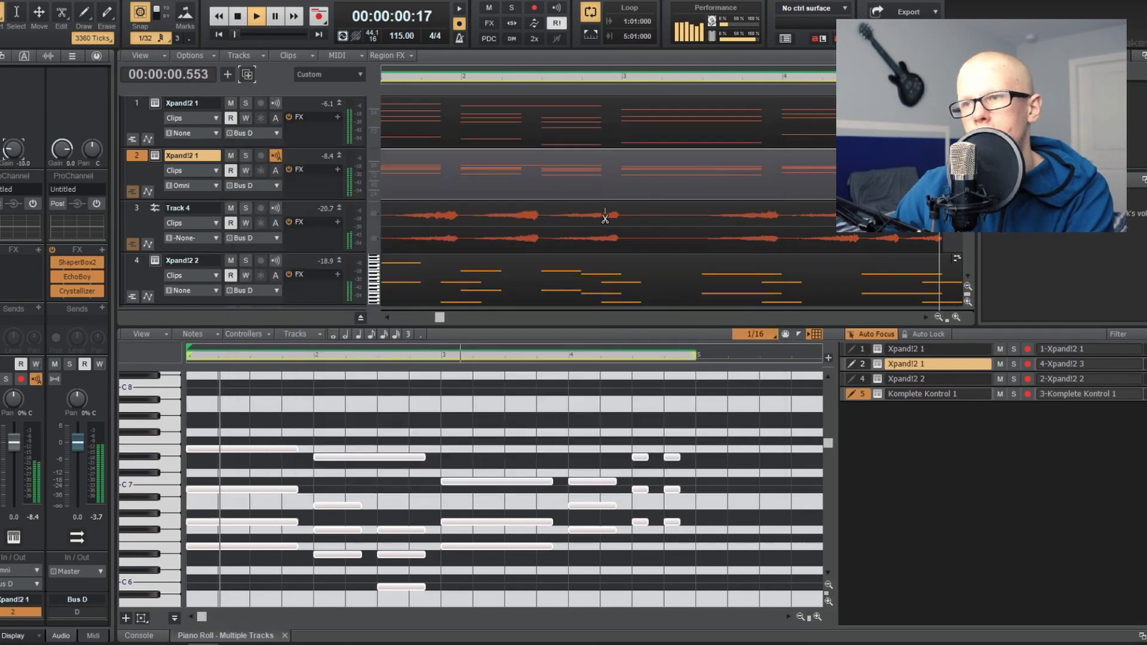
- Audition the ShaperBox2 presets Pitch wobble, Half Time quart w volume and True half time on Bus D, and add Reverse and SimpleSide after it
{"action": "key", "text": "d"}
{"action": "key", "text": "b"}
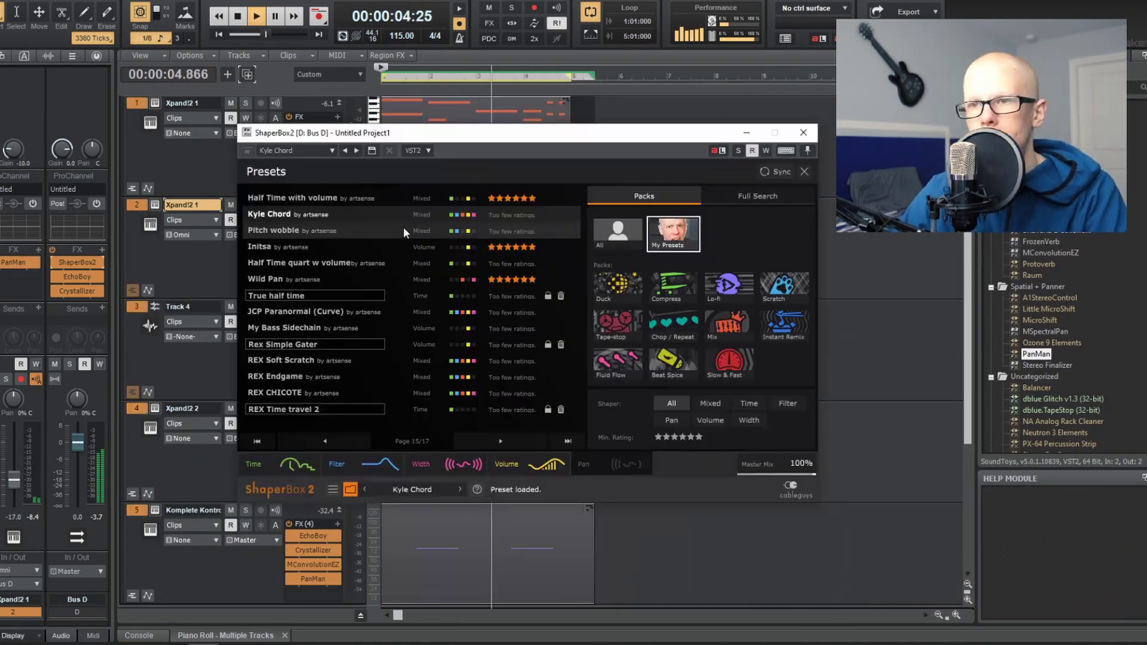
{"action": "left_click", "coordinate": [403, 229]}
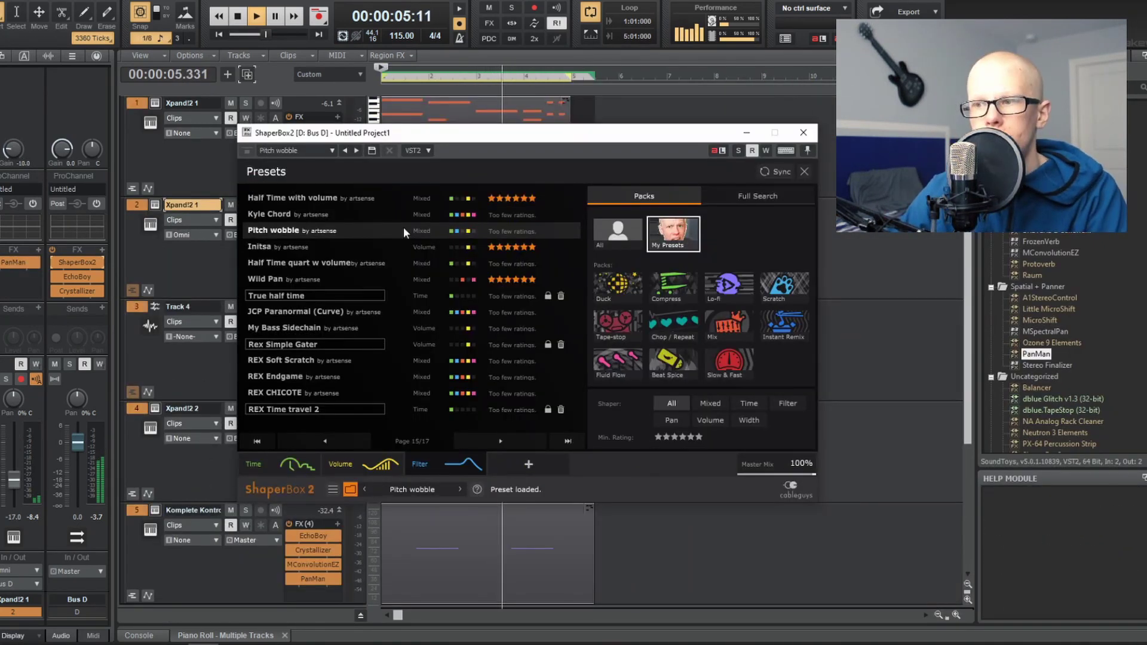
{"action": "left_click", "coordinate": [401, 262]}
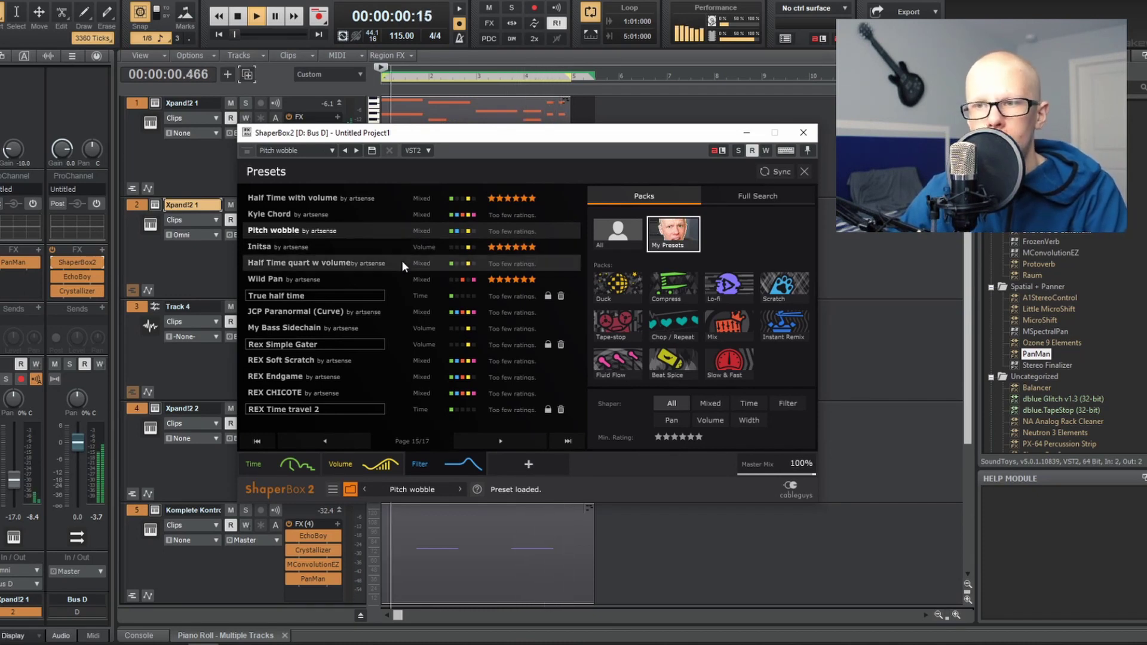
{"action": "left_click", "coordinate": [396, 295]}
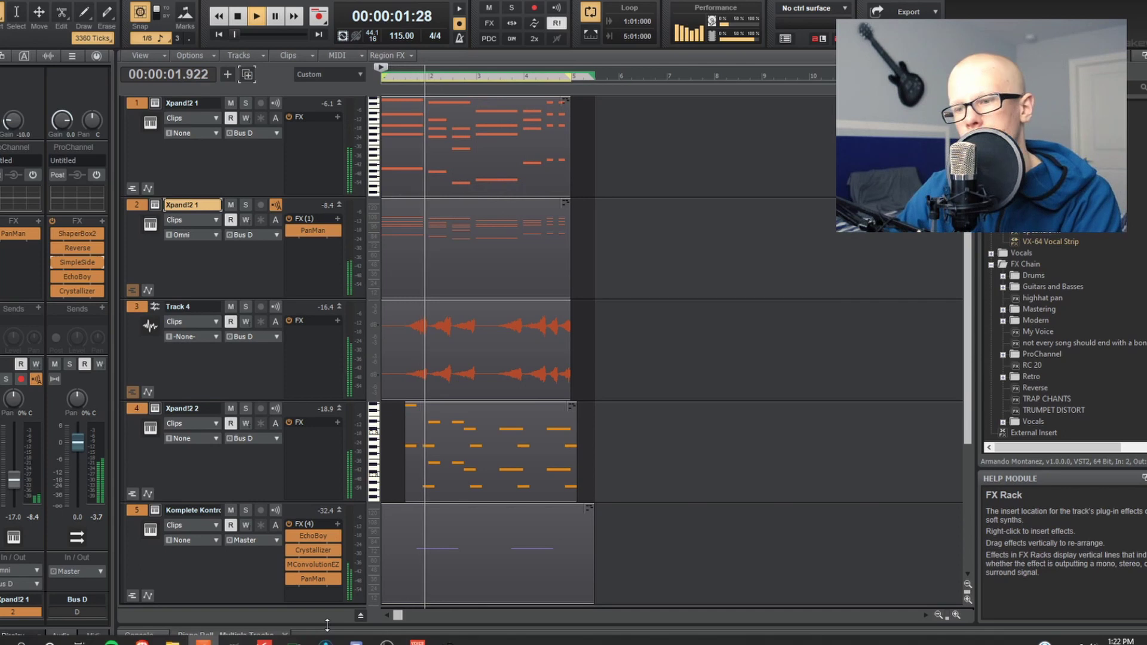
- Add another Xpand!2 instrument track for a new melody with the preset 23 Music Box
{"action": "left_click", "coordinate": [252, 461]}
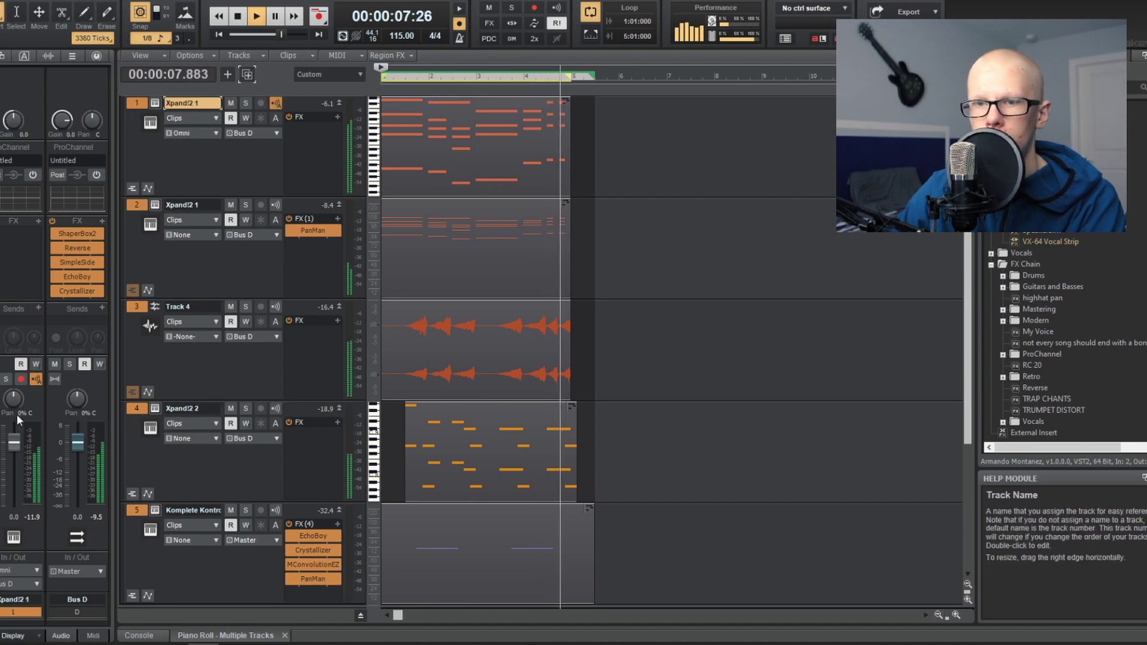
{"action": "key", "text": "space"}
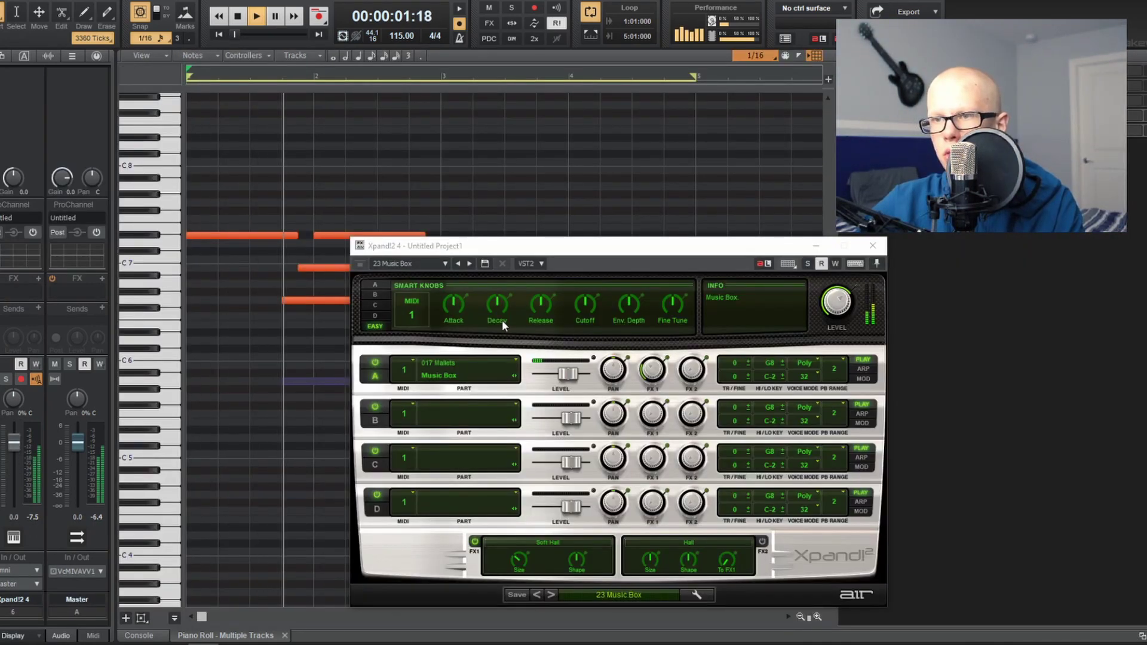
{"action": "left_click", "coordinate": [866, 248]}
- Form a staggered rising G#6, B6, D#7 figure from beat 4 of bar 1 and delete the D#7 note at the start of bar 1
{"action": "key", "text": "w"}
{"action": "left_click_drag", "start_coordinate": [341, 300], "coordinate": [343, 268]}
{"action": "key", "text": "w"}
{"action": "left_click", "coordinate": [352, 267]}
{"action": "left_click", "coordinate": [251, 235]}
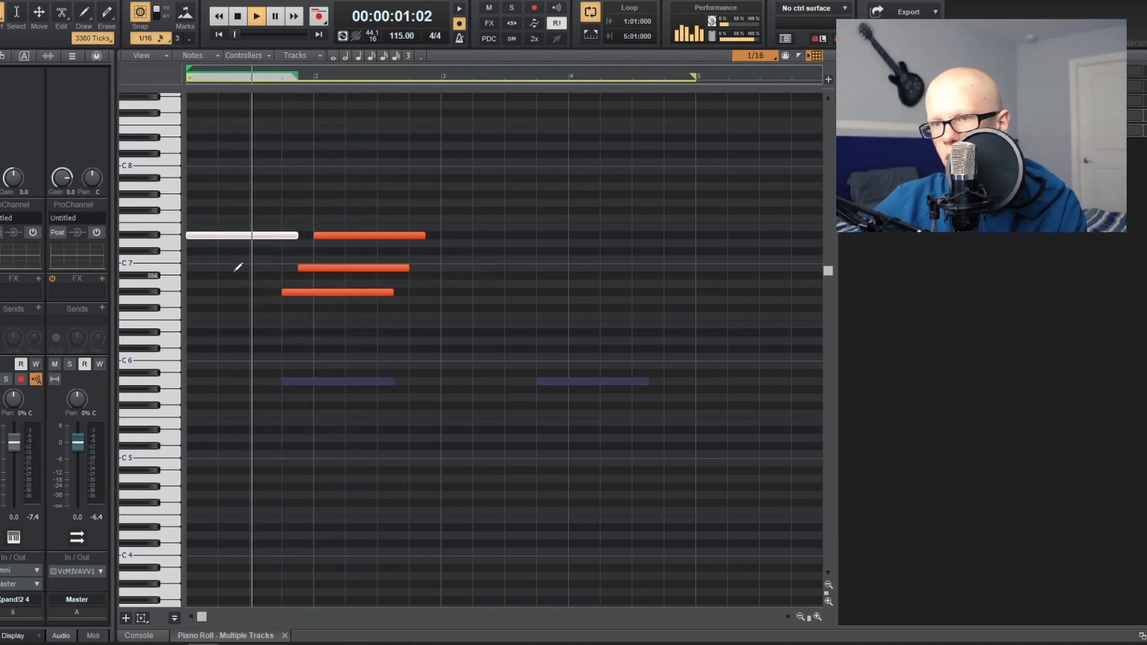
{"action": "key", "text": "Delete"}
- Shorten the notes of the three-note figure and try copies of it across bars 2, 3 and 4
{"action": "left_click_drag", "start_coordinate": [377, 184], "coordinate": [399, 293]}
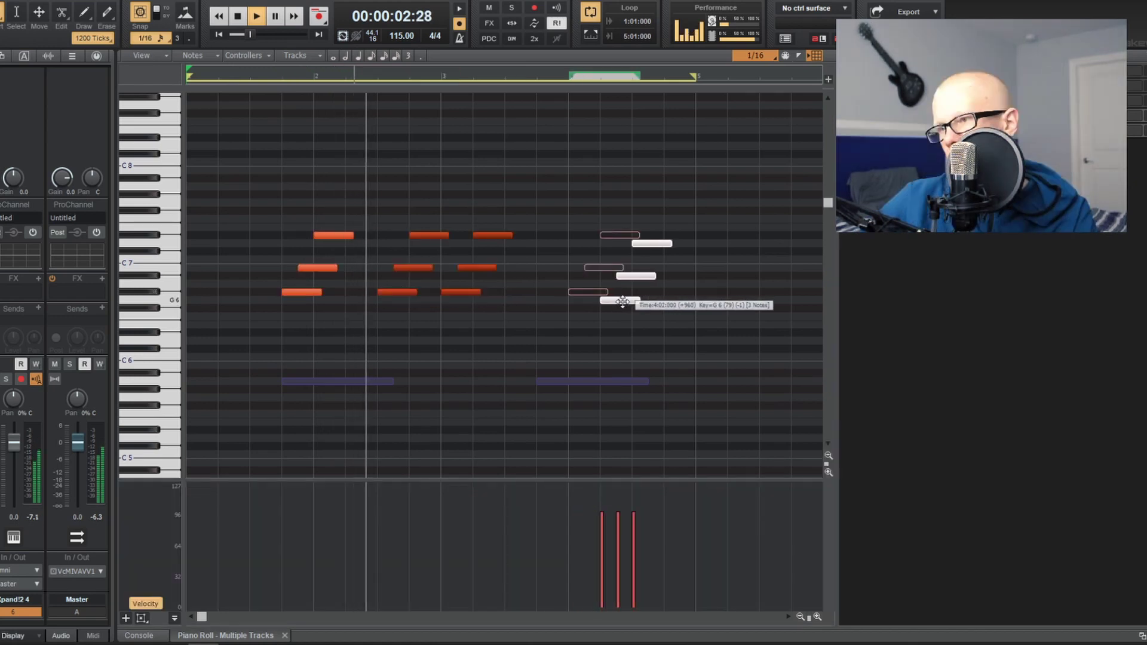
{"action": "left_click_drag", "start_coordinate": [623, 302], "coordinate": [586, 290]}
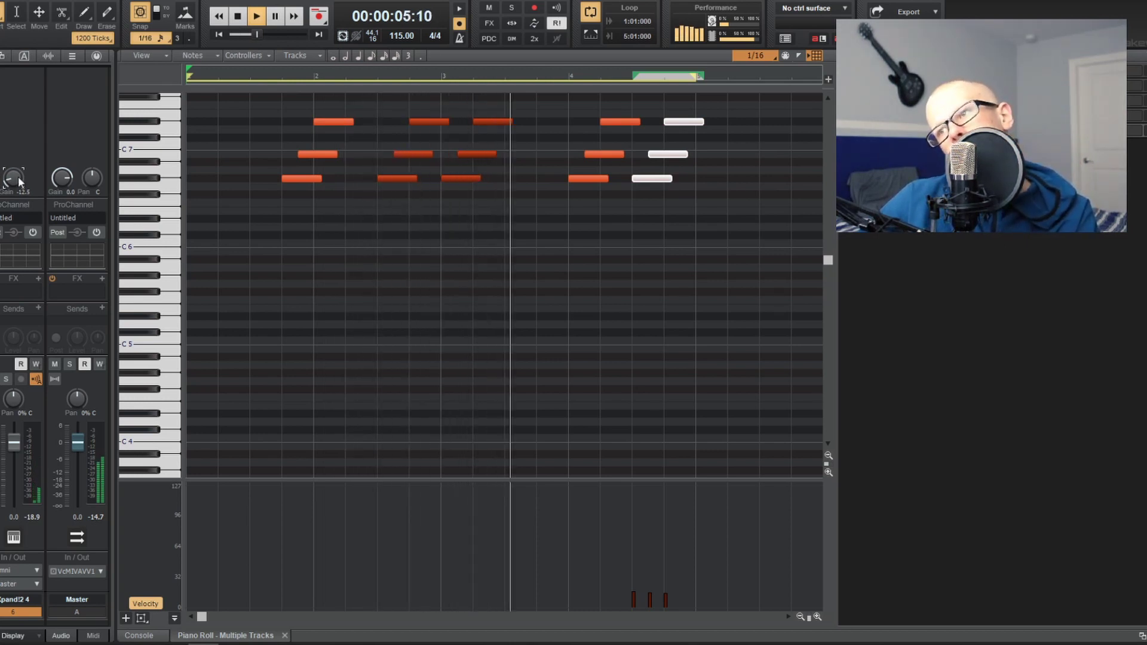
{"action": "scroll", "coordinate": [525, 275], "scroll_direction": "up", "scroll_amount": 5}
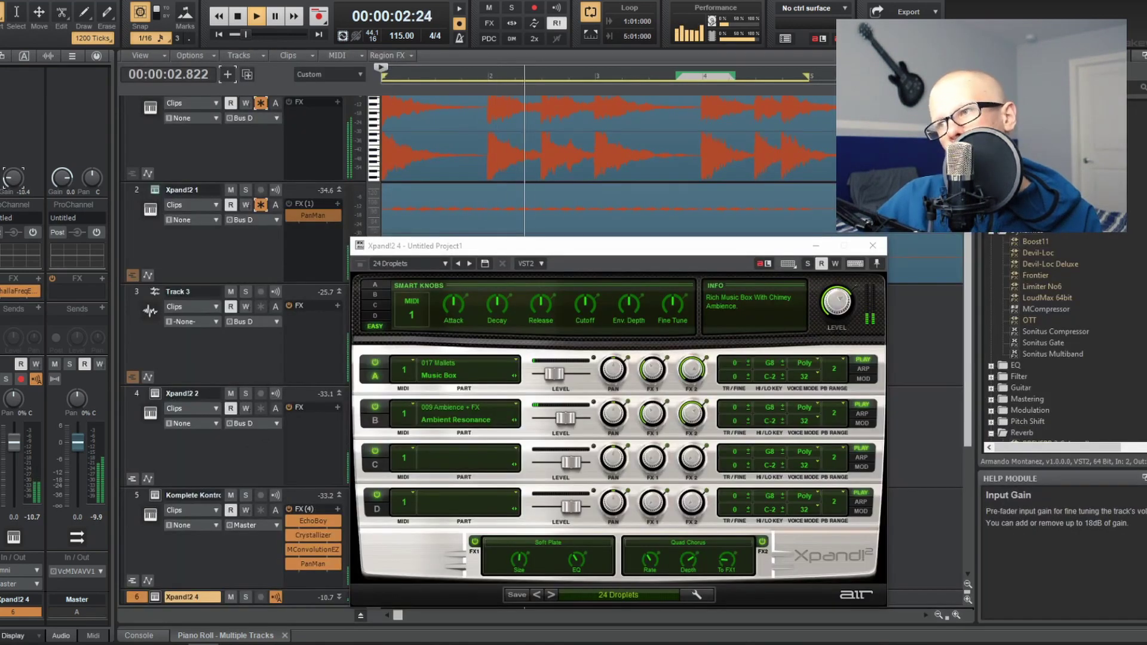
- Switch the new melody to the Xpand!2 preset 24 Droplets and keep a single copy of its figure, on beat 4 of bar 3
{"action": "left_click", "coordinate": [873, 246]}
{"action": "scroll", "coordinate": [797, 389], "scroll_direction": "down", "scroll_amount": 3}
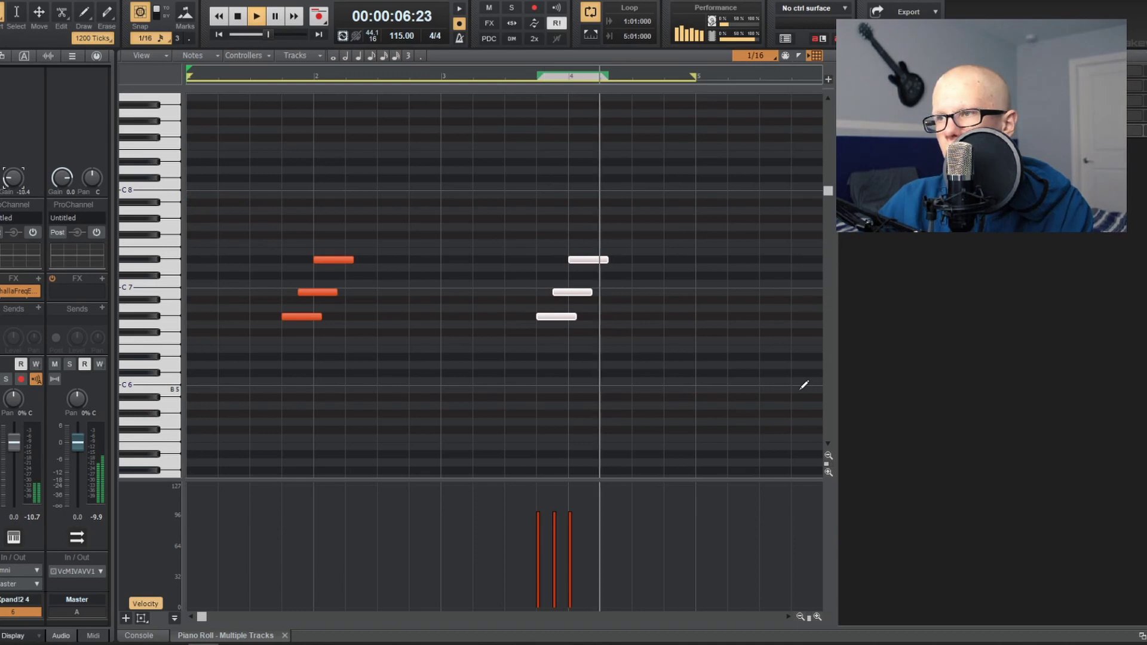
{"action": "key", "text": "alt+1"}
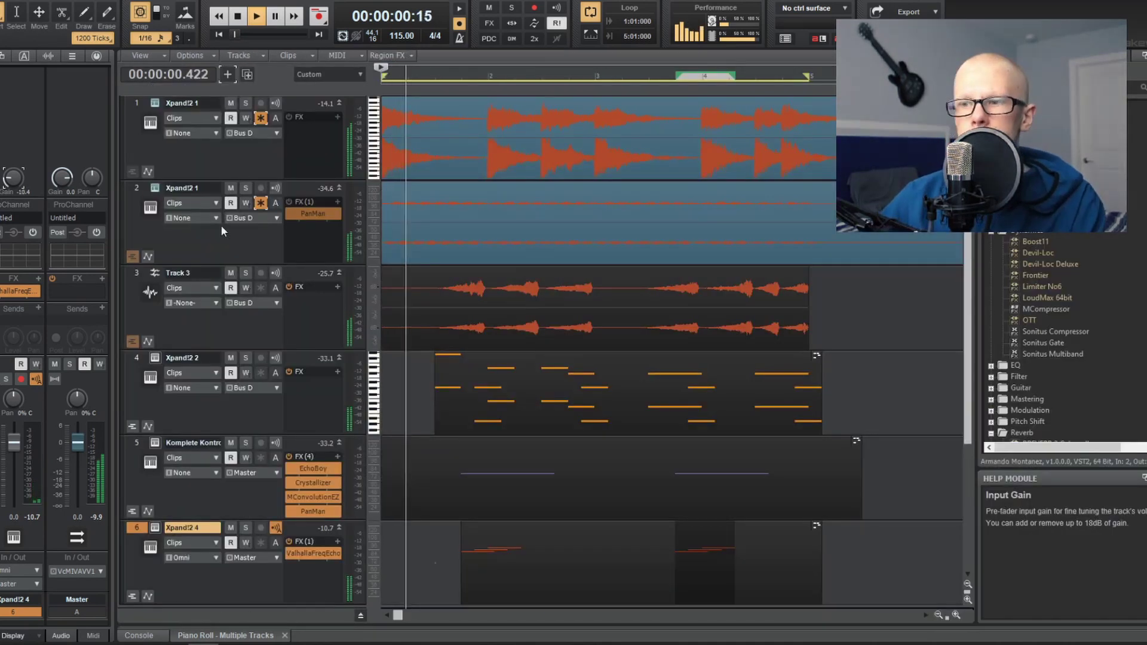
- Play the full loop from the start to listen to all the layers together, and stop playback
{"action": "key", "text": "space"}
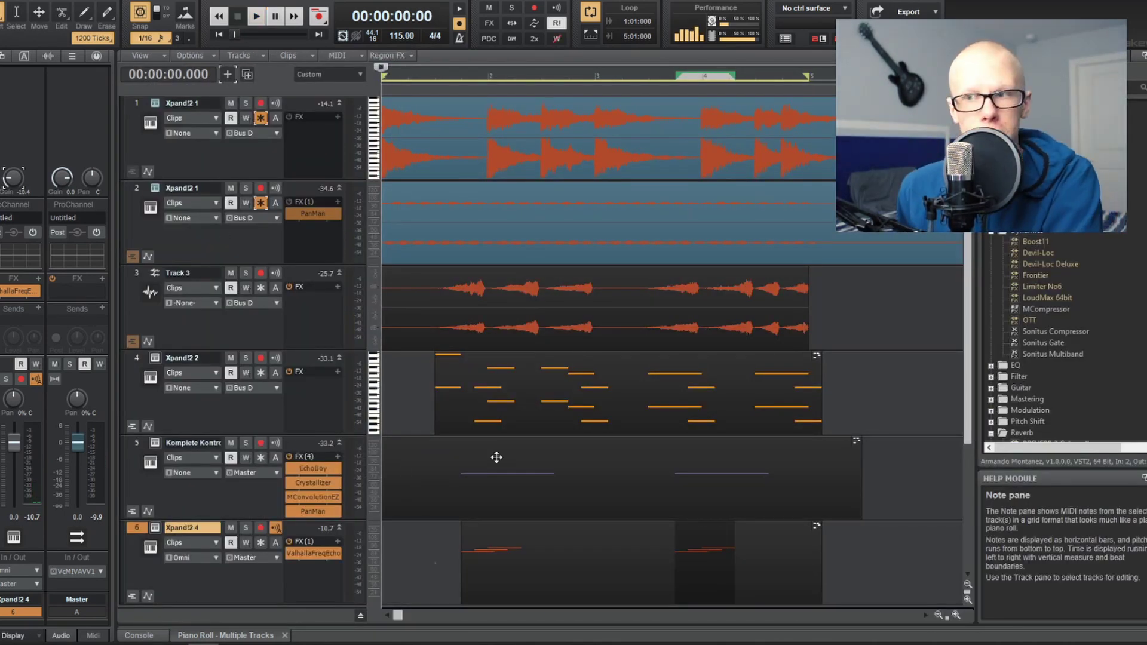
{"action": "key", "text": "space"}
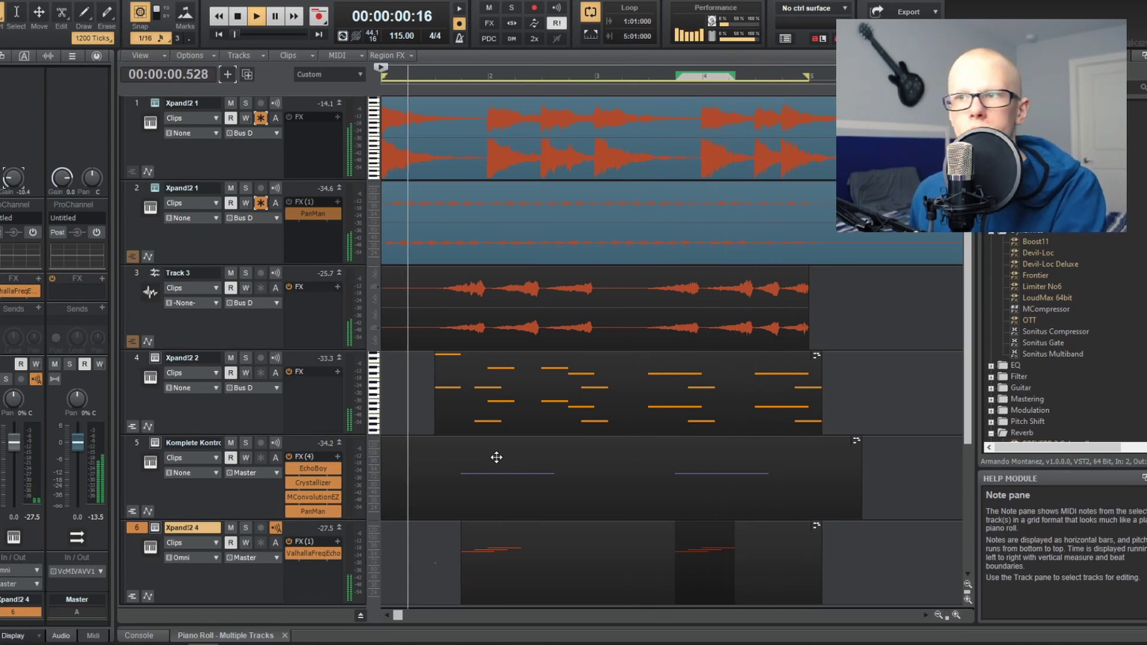
{"action": "key", "text": "space"}
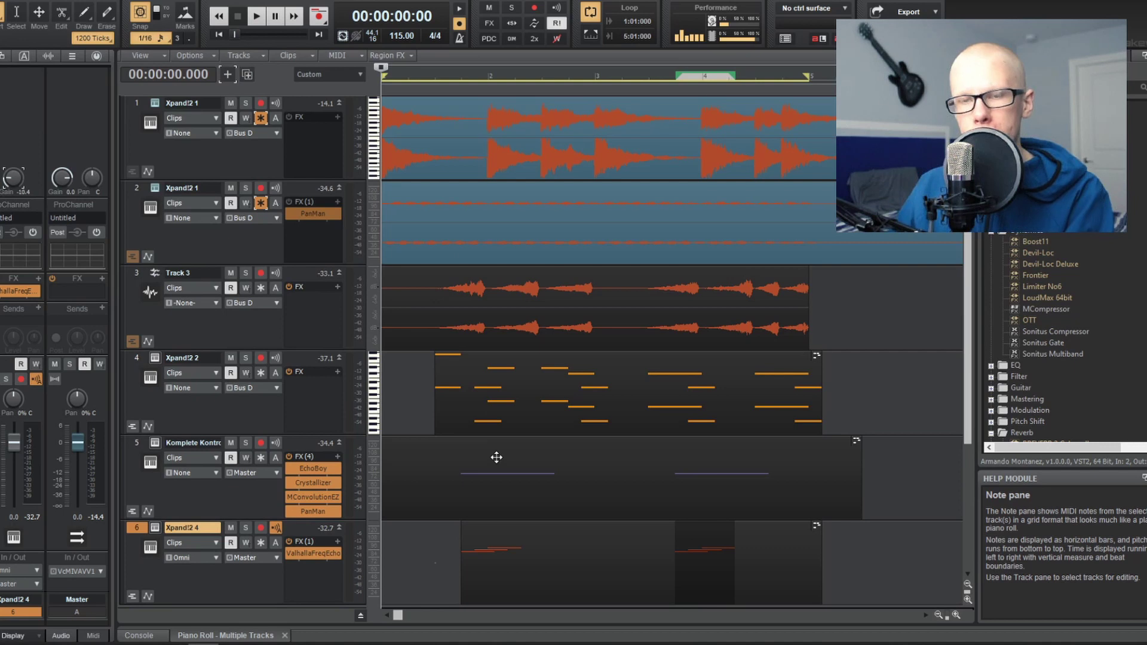